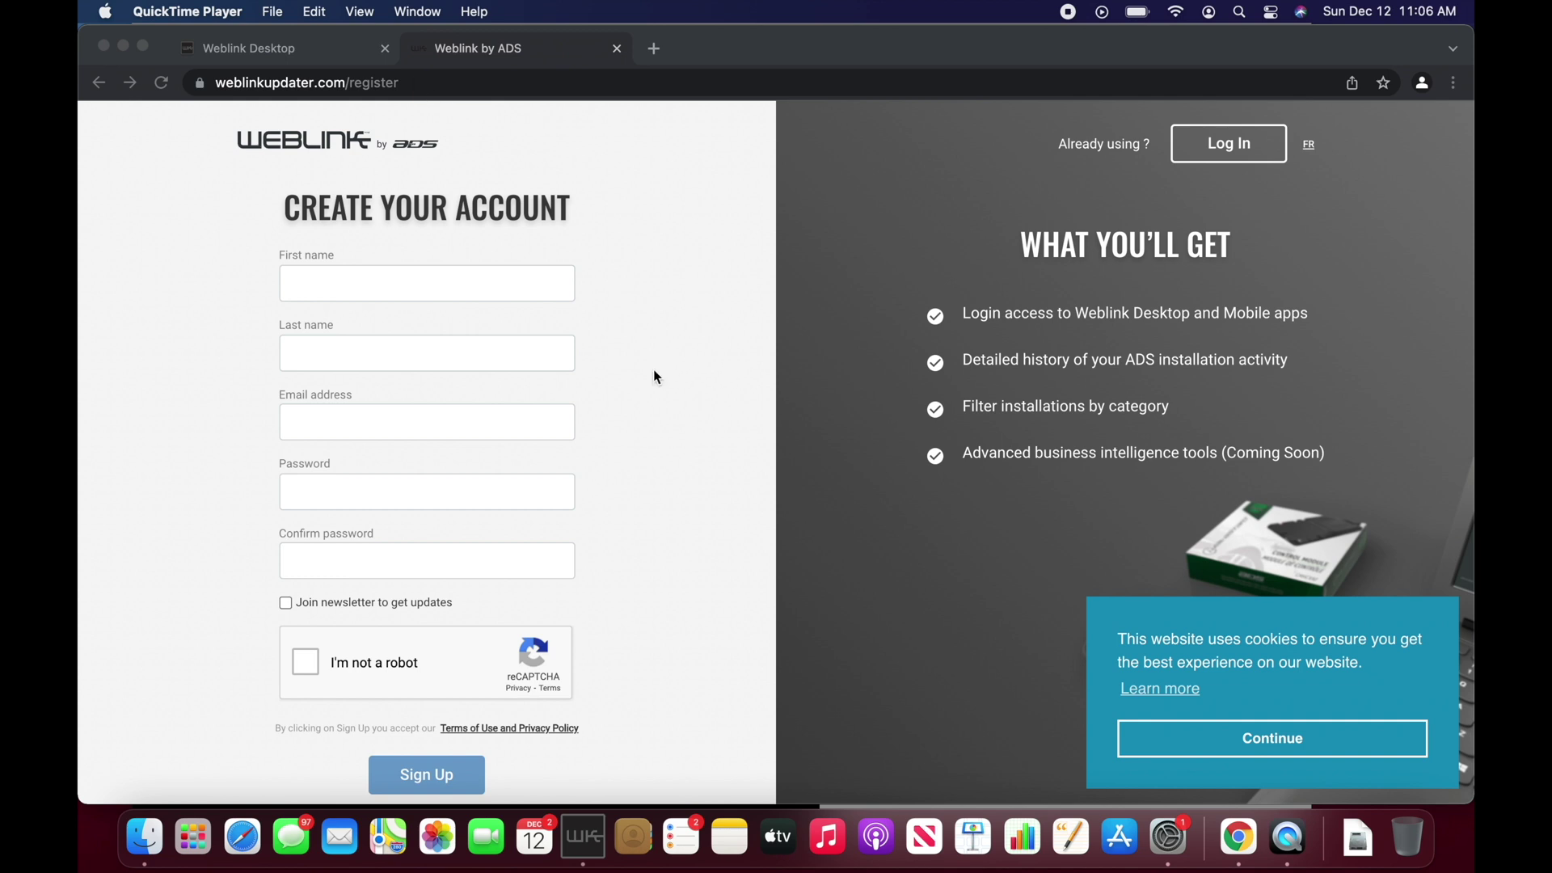
# Switch to the Weblink Desktop download page in Chrome, then bring the WeblinkDesktop app forward
pyautogui.scroll(-1, 655, 376)
pyautogui.scroll(1, 654, 376)
pyautogui.click(295, 54)
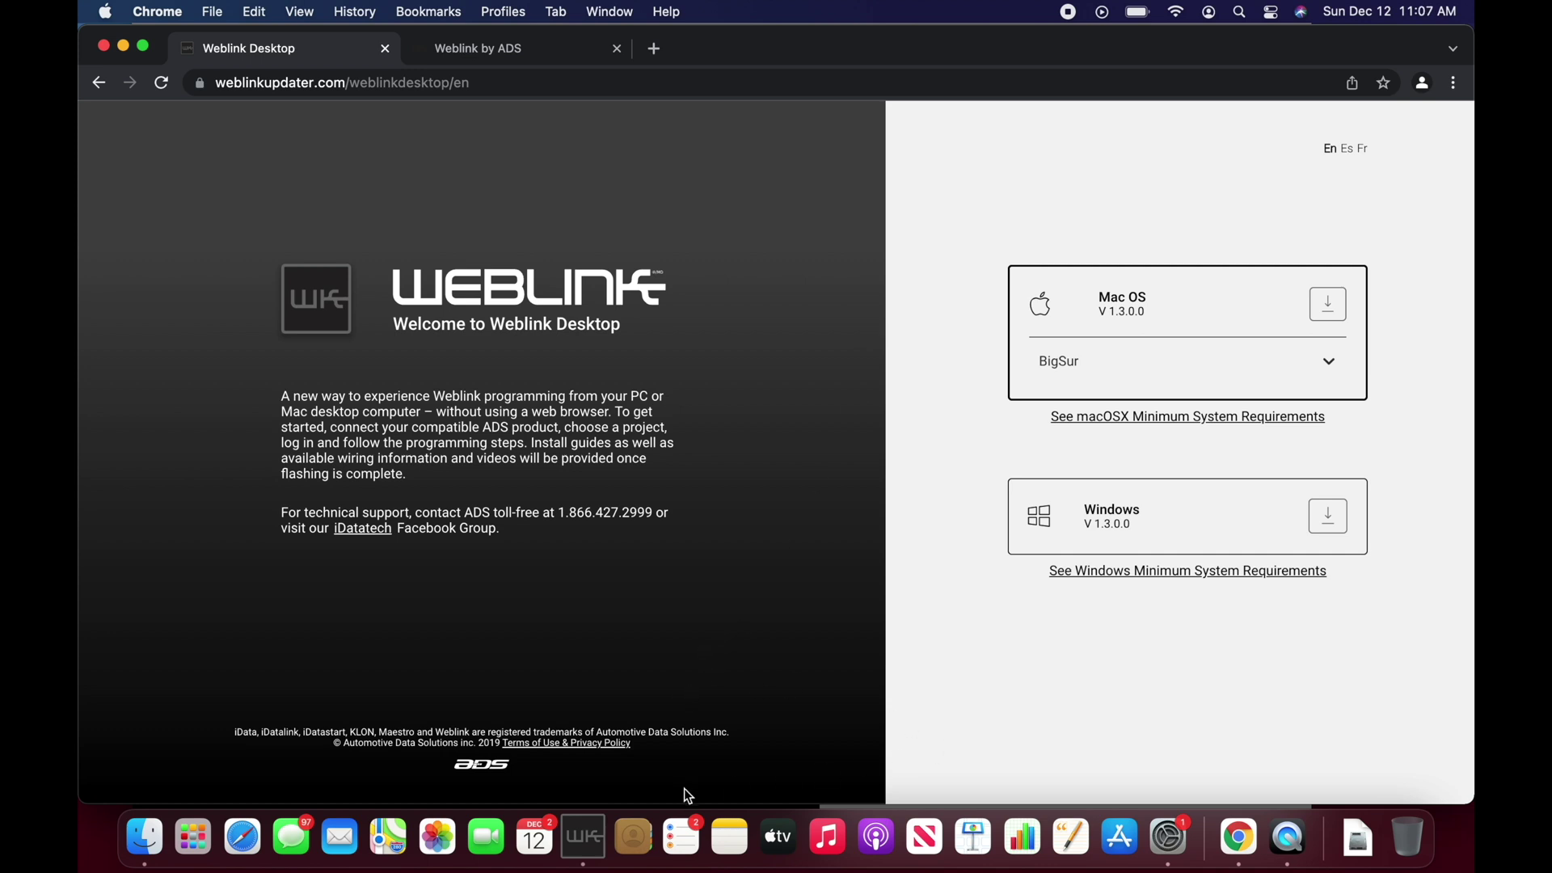
pyautogui.click(581, 851)
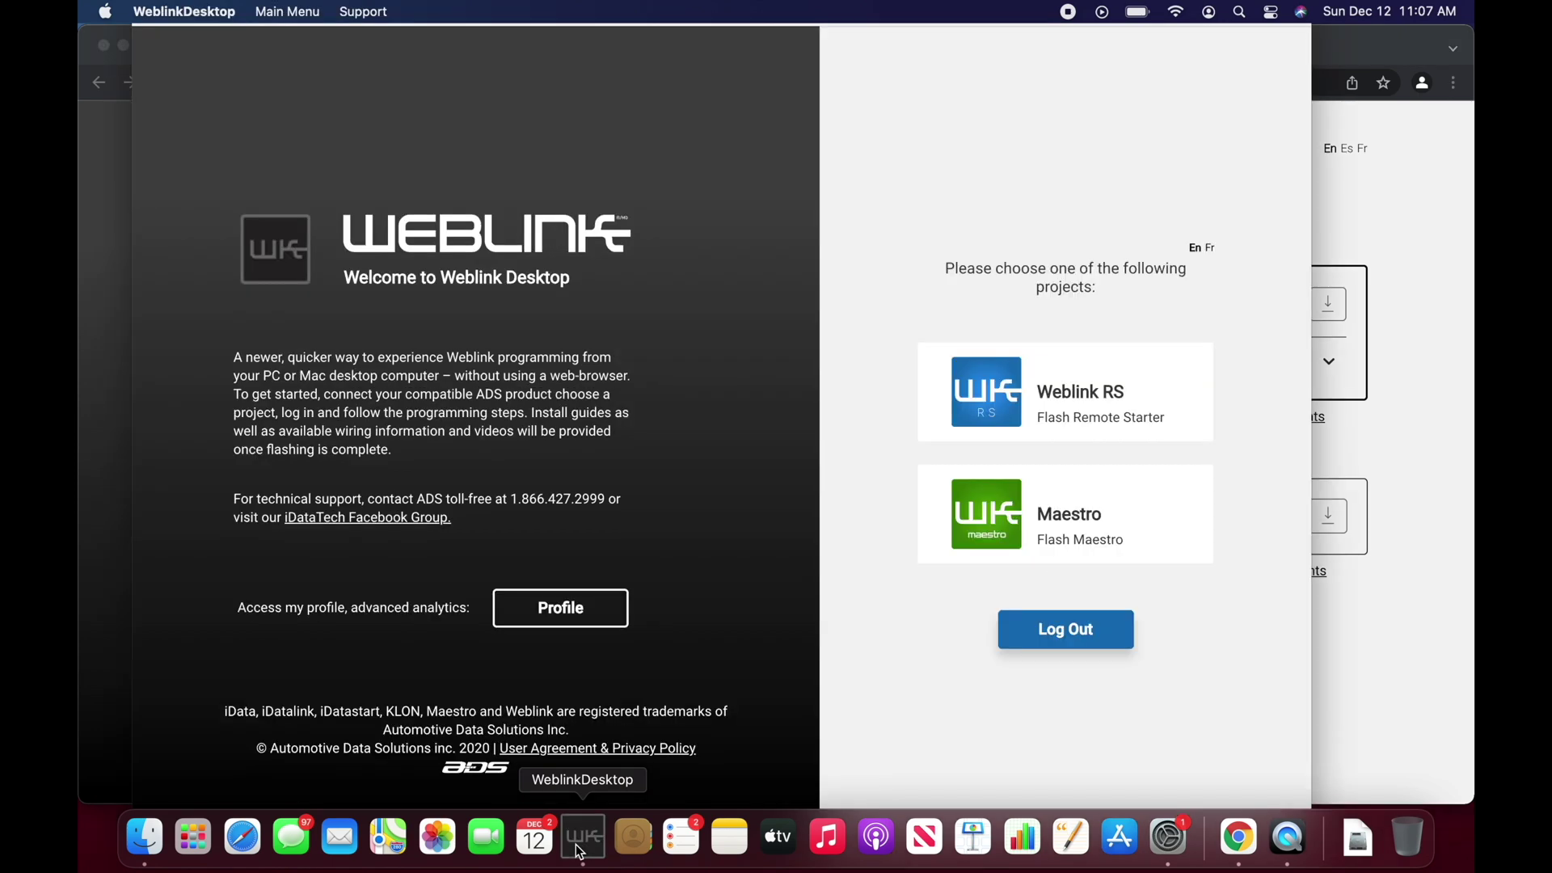
# Open the Weblink RS project to reach the DC3 dashboard for the 2013 Honda CR-V
pyautogui.moveTo(781, 56); pyautogui.dragTo(825, 62)
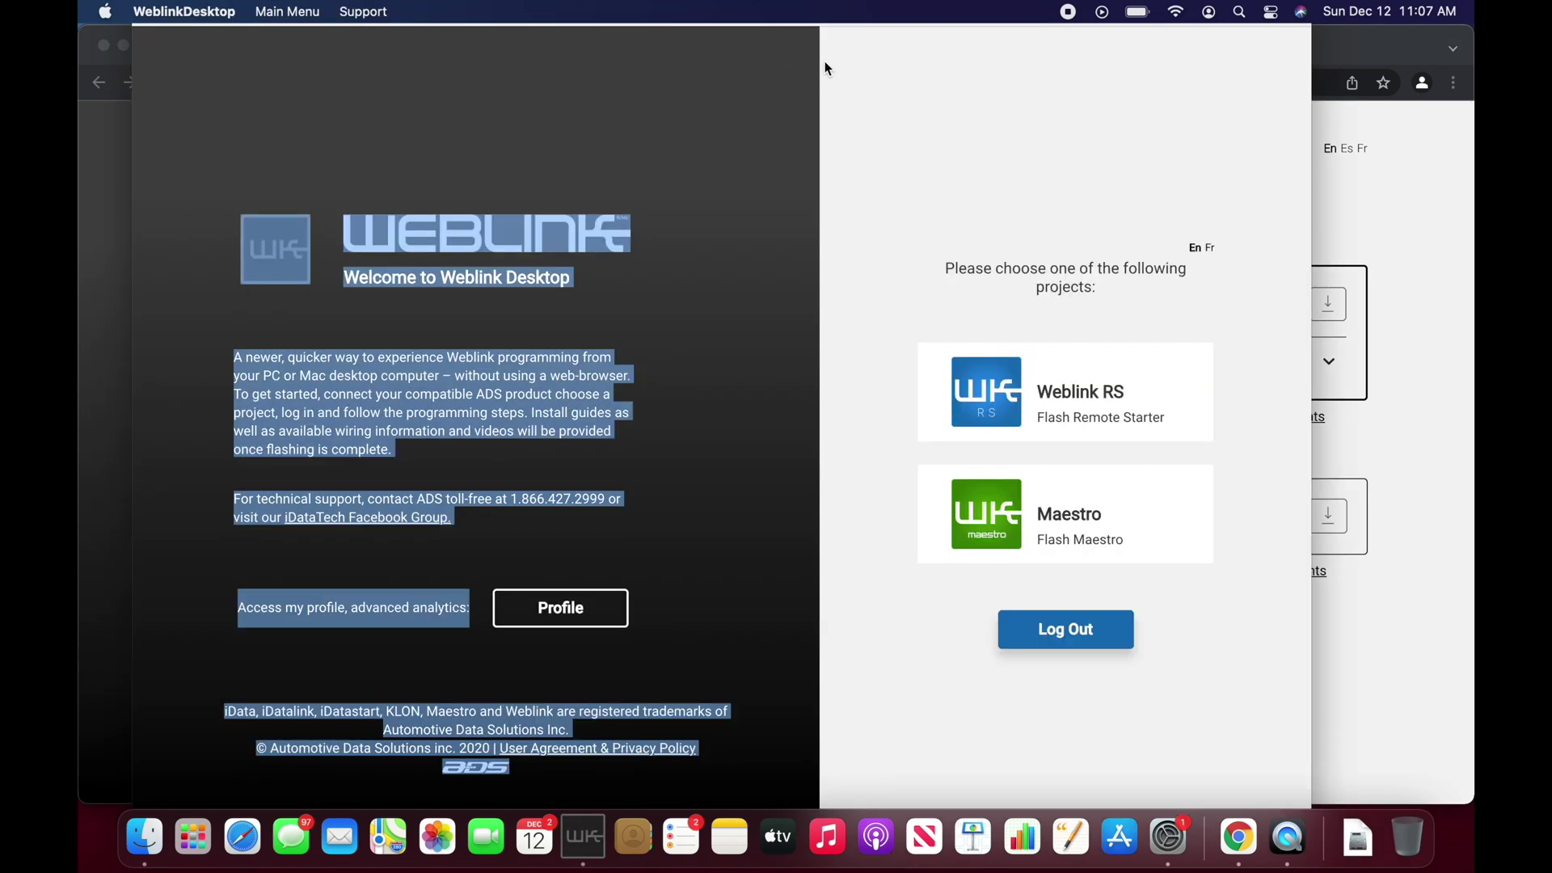
pyautogui.click(825, 138)
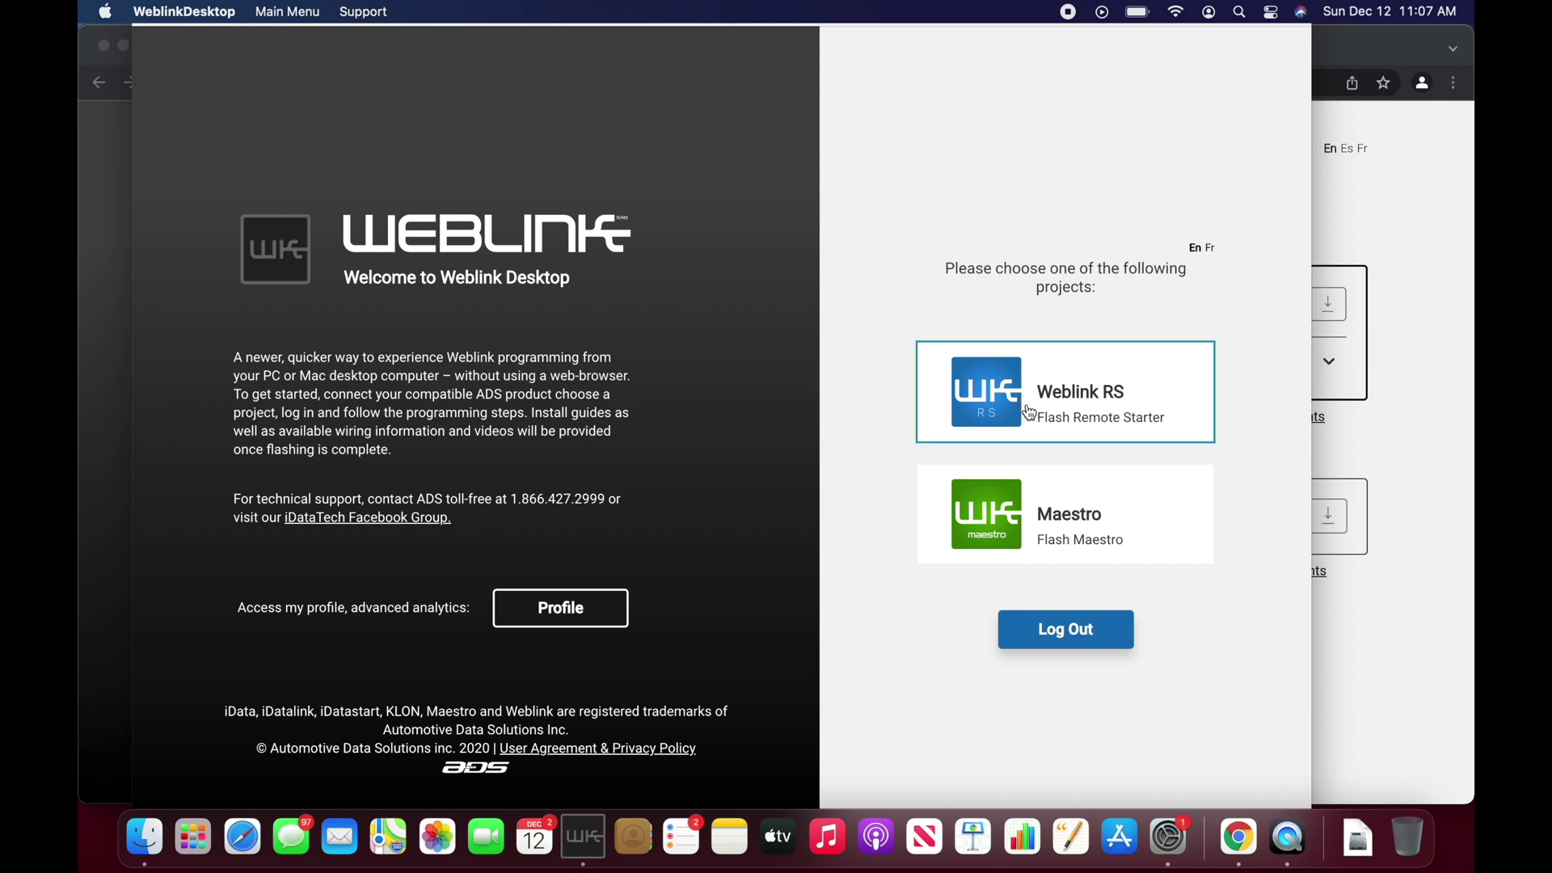
pyautogui.click(1175, 394)
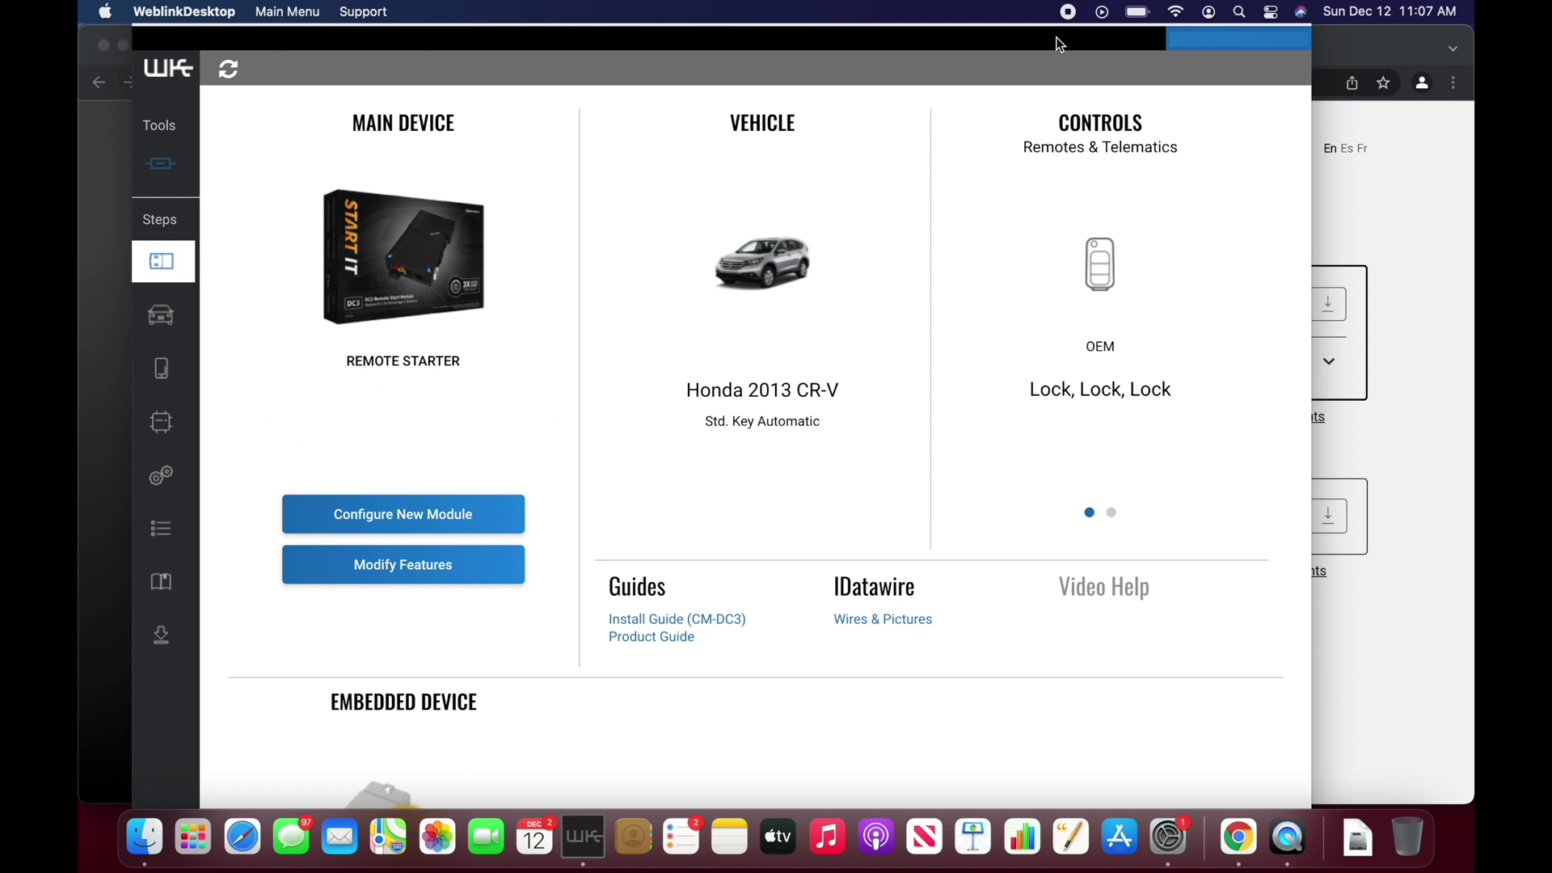
pyautogui.press('super+a')
pyautogui.click(1170, 72)
pyautogui.moveTo(260, 192)
pyautogui.moveTo(229, 278)
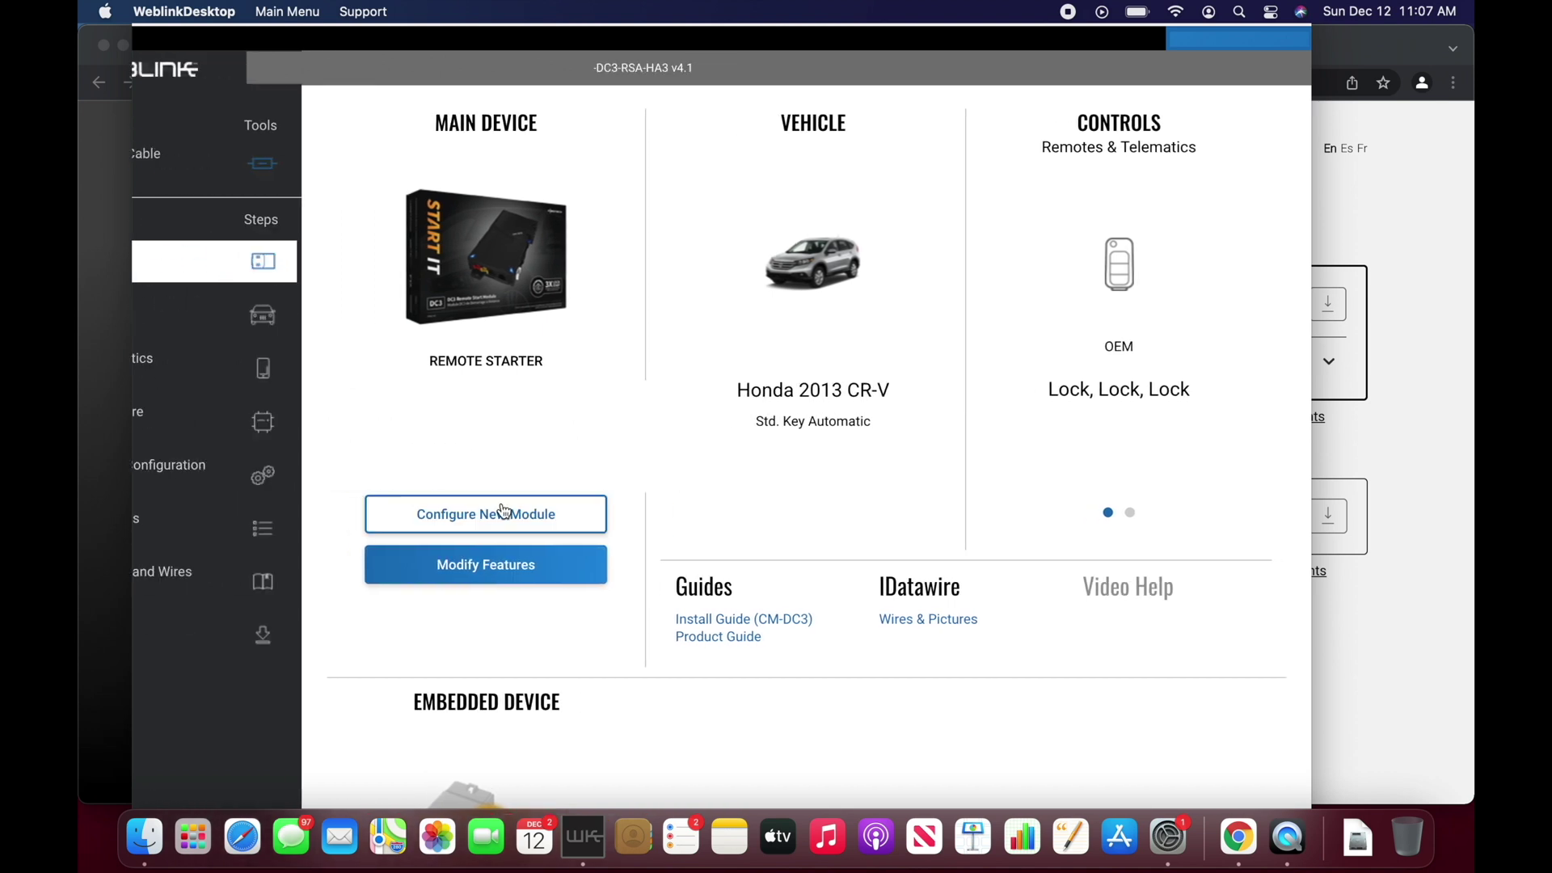
# Start a new module configuration and choose Honda as the vehicle make
pyautogui.click(450, 515)
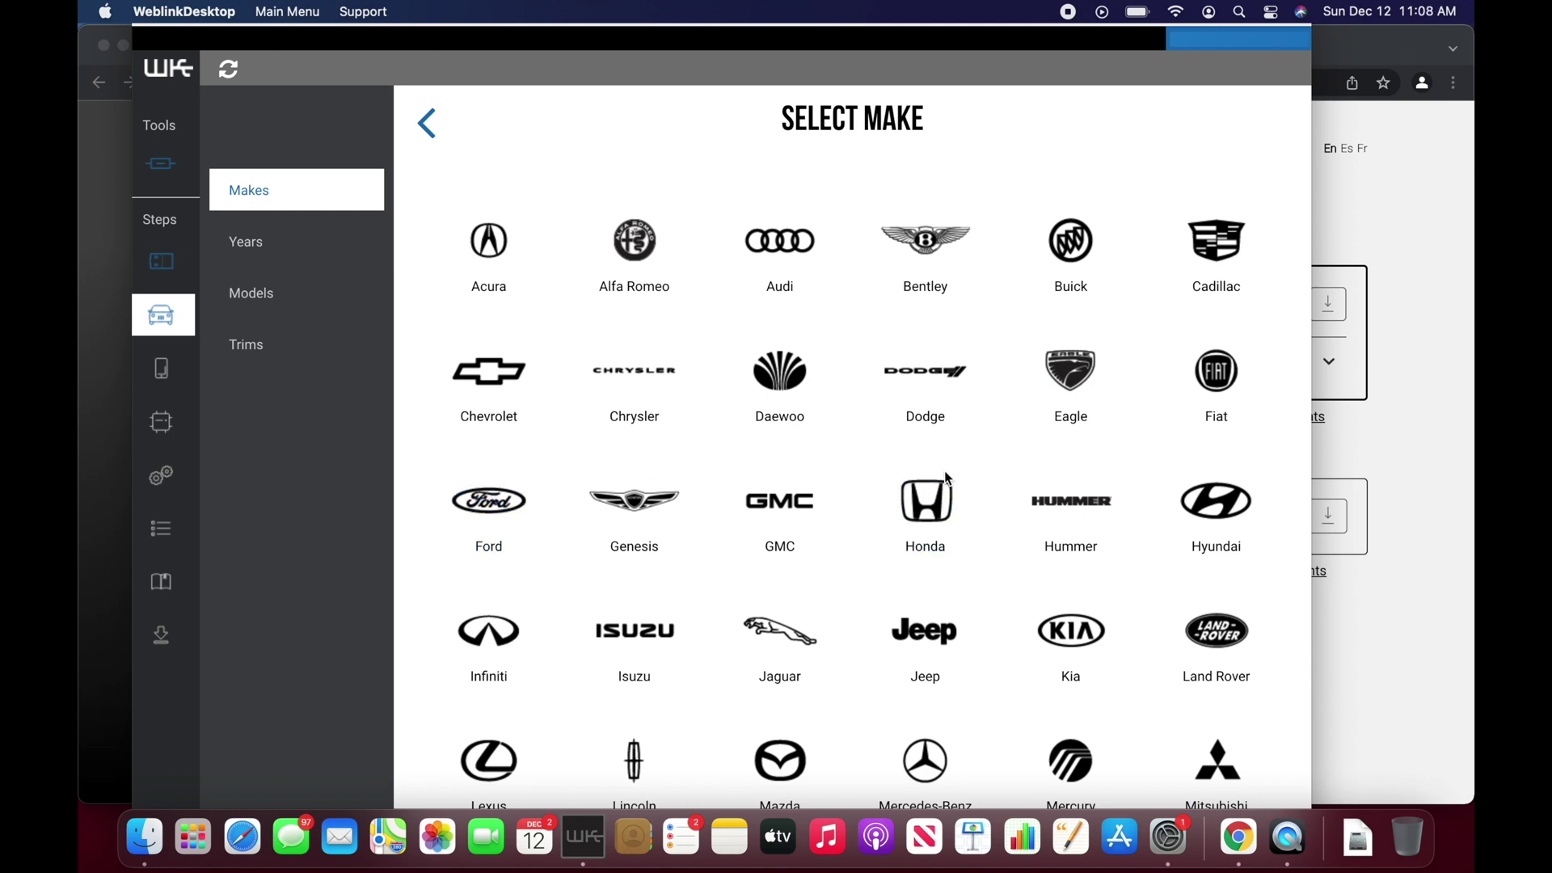
pyautogui.click(926, 511)
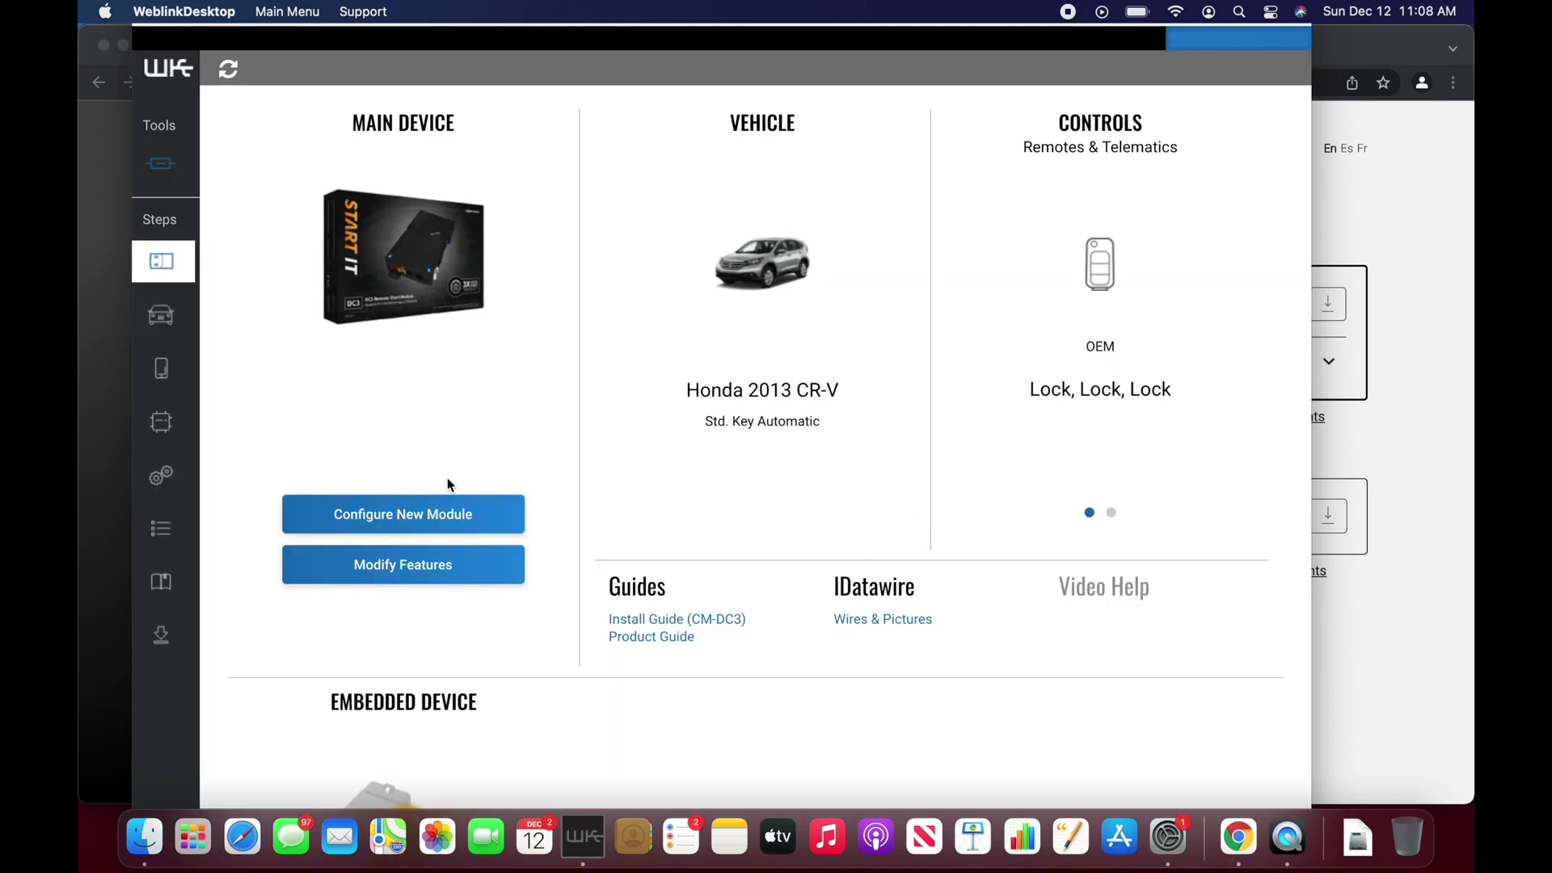
pyautogui.click(437, 522)
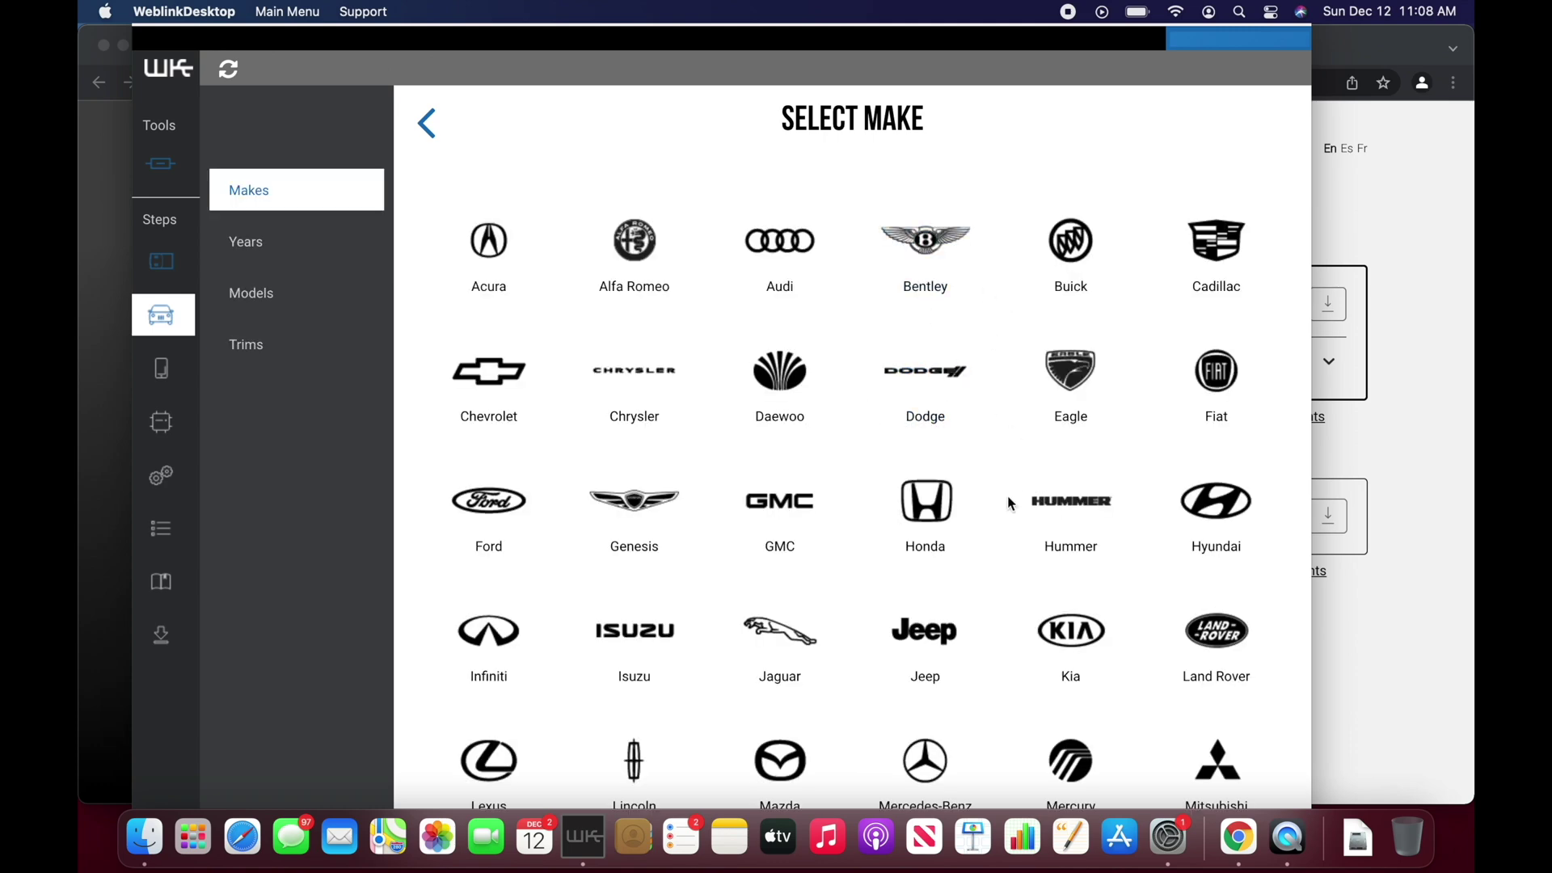
pyautogui.scroll(-4, 925, 509)
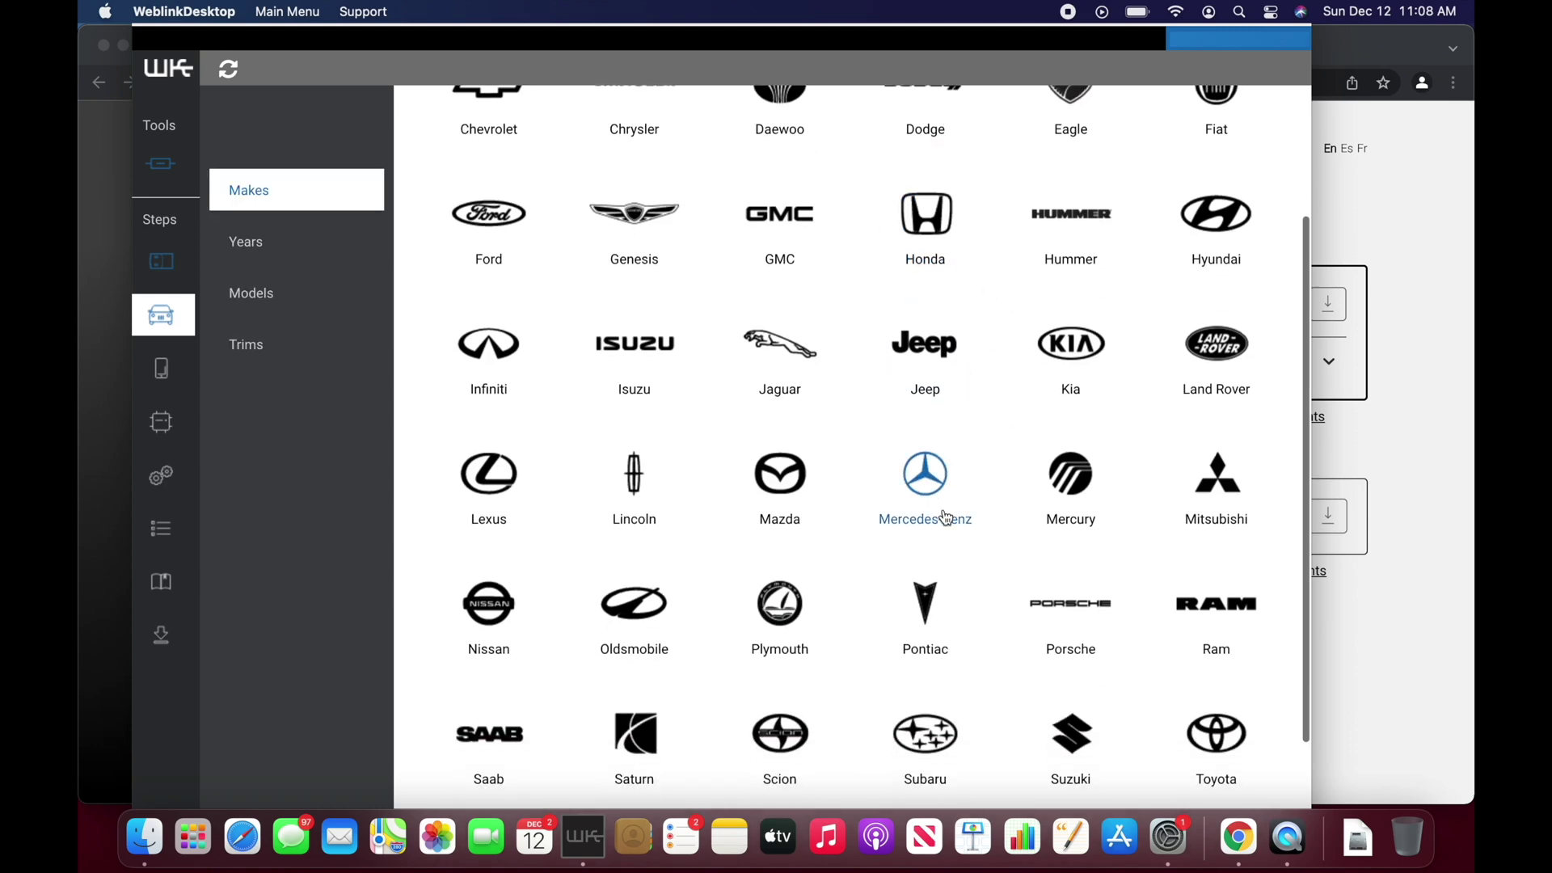
pyautogui.scroll(3, 889, 452)
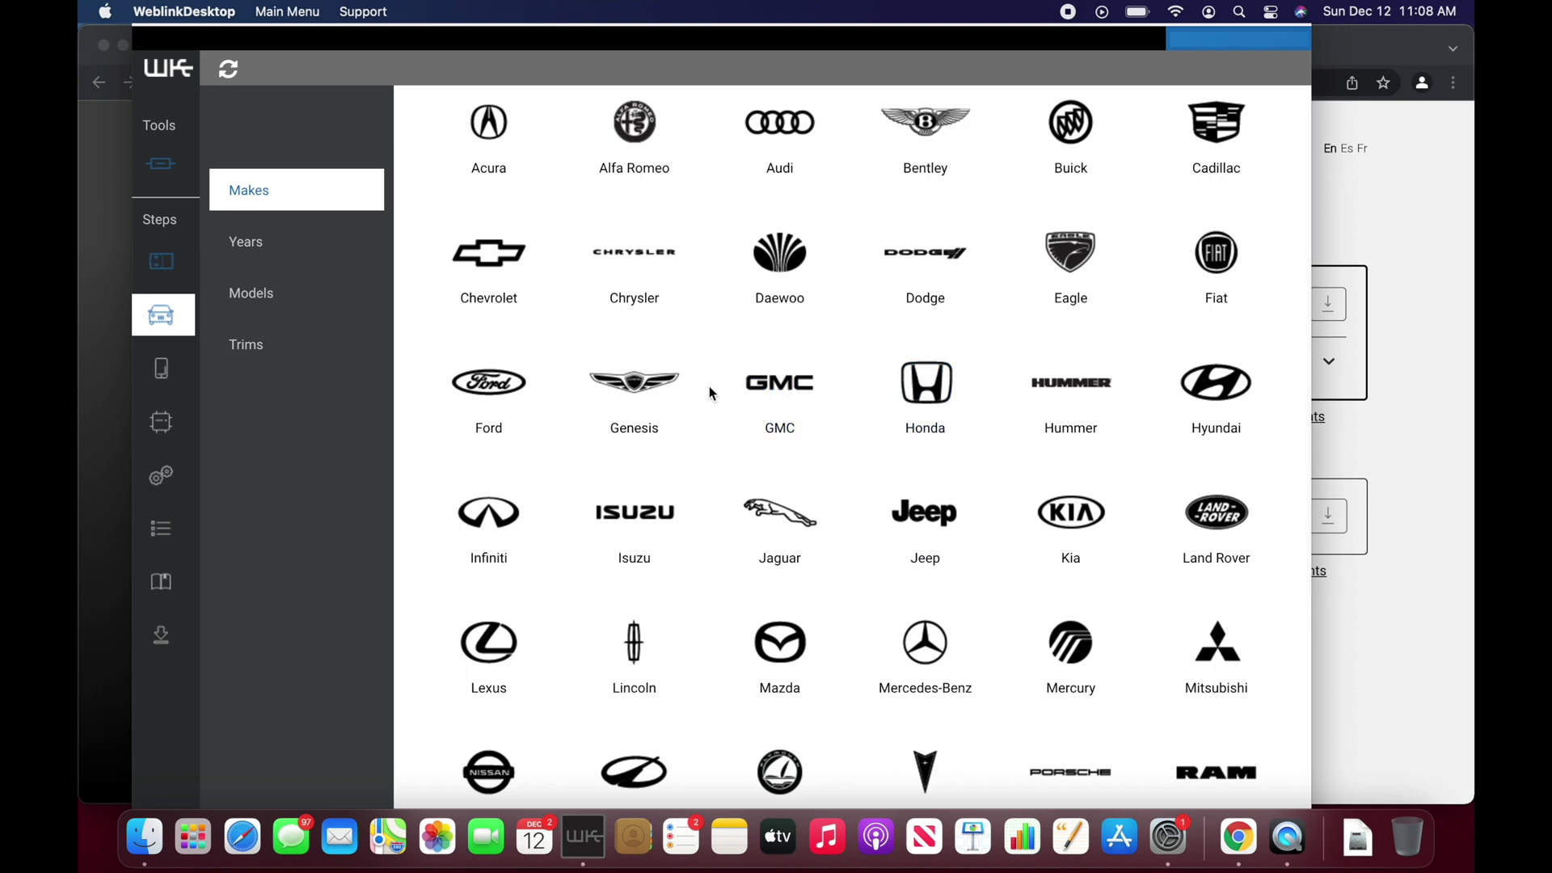
pyautogui.click(489, 253)
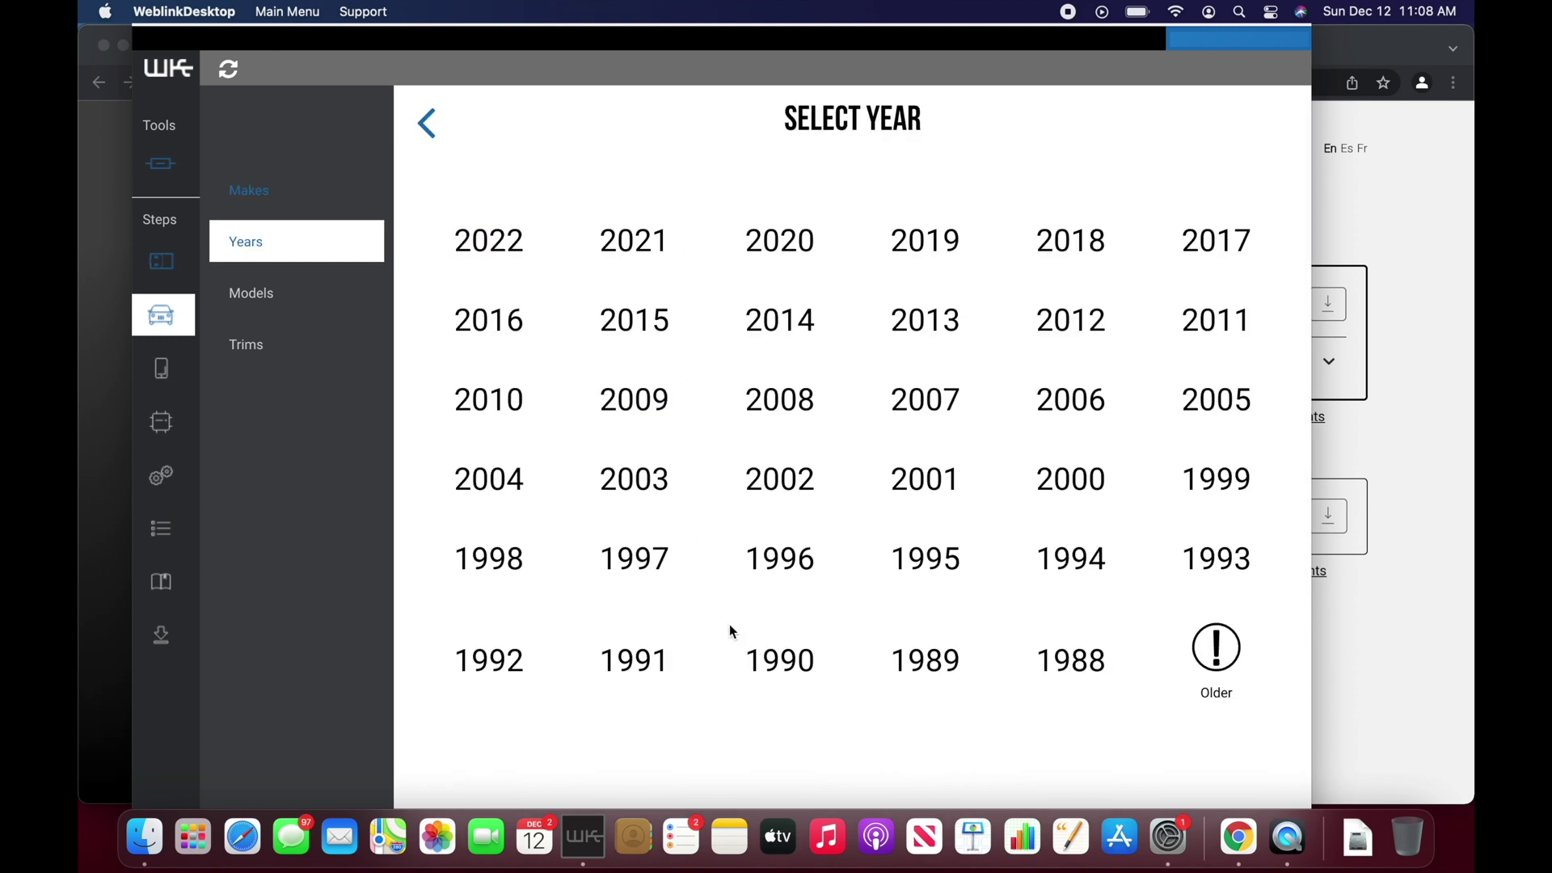
pyautogui.click(429, 124)
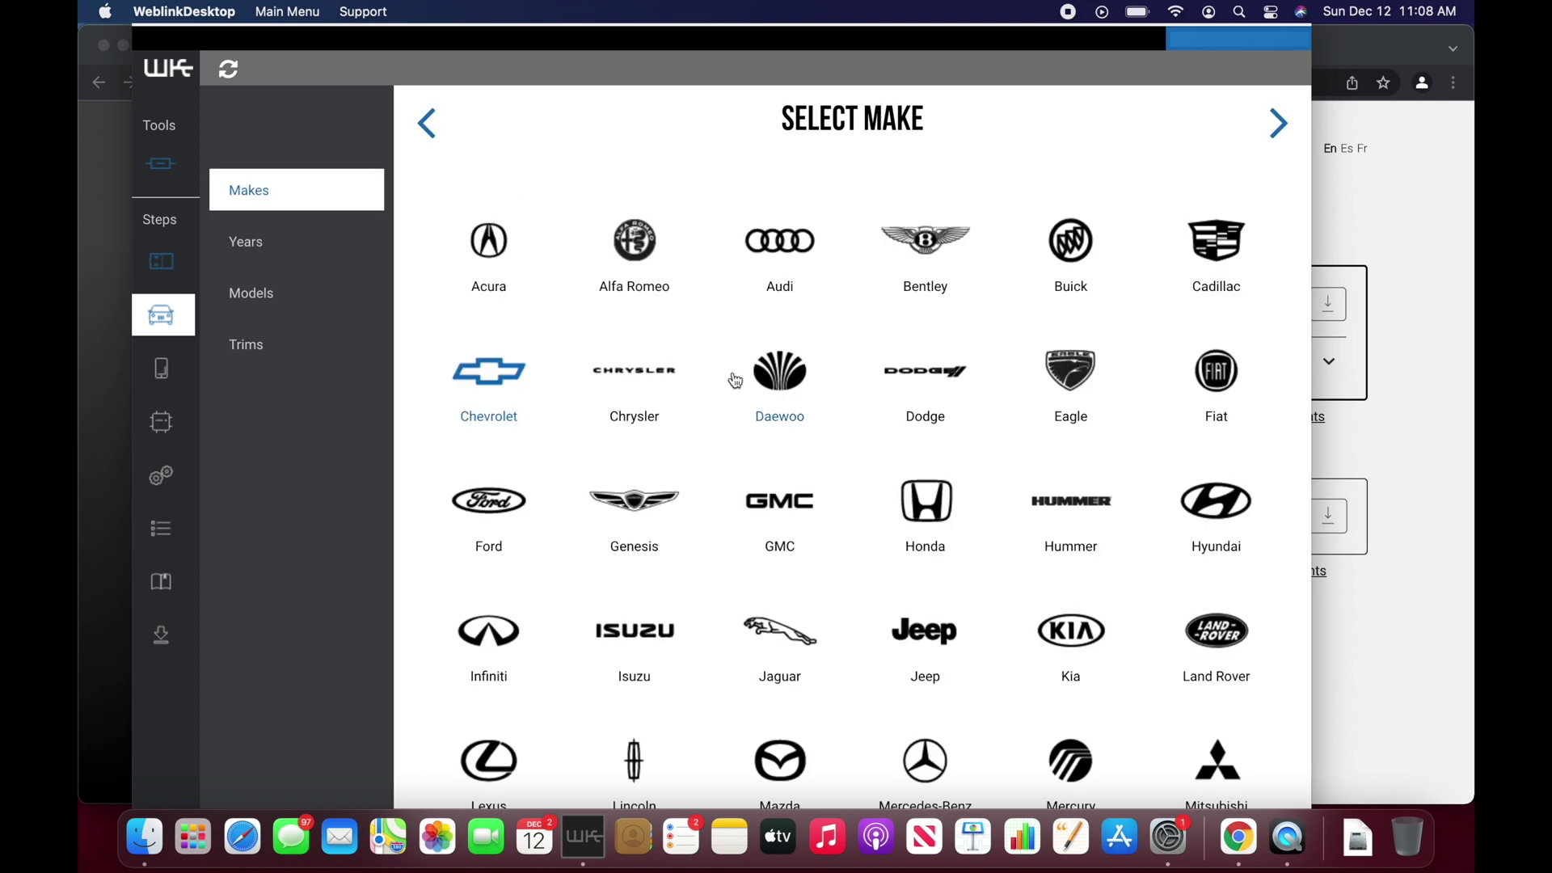
pyautogui.click(953, 516)
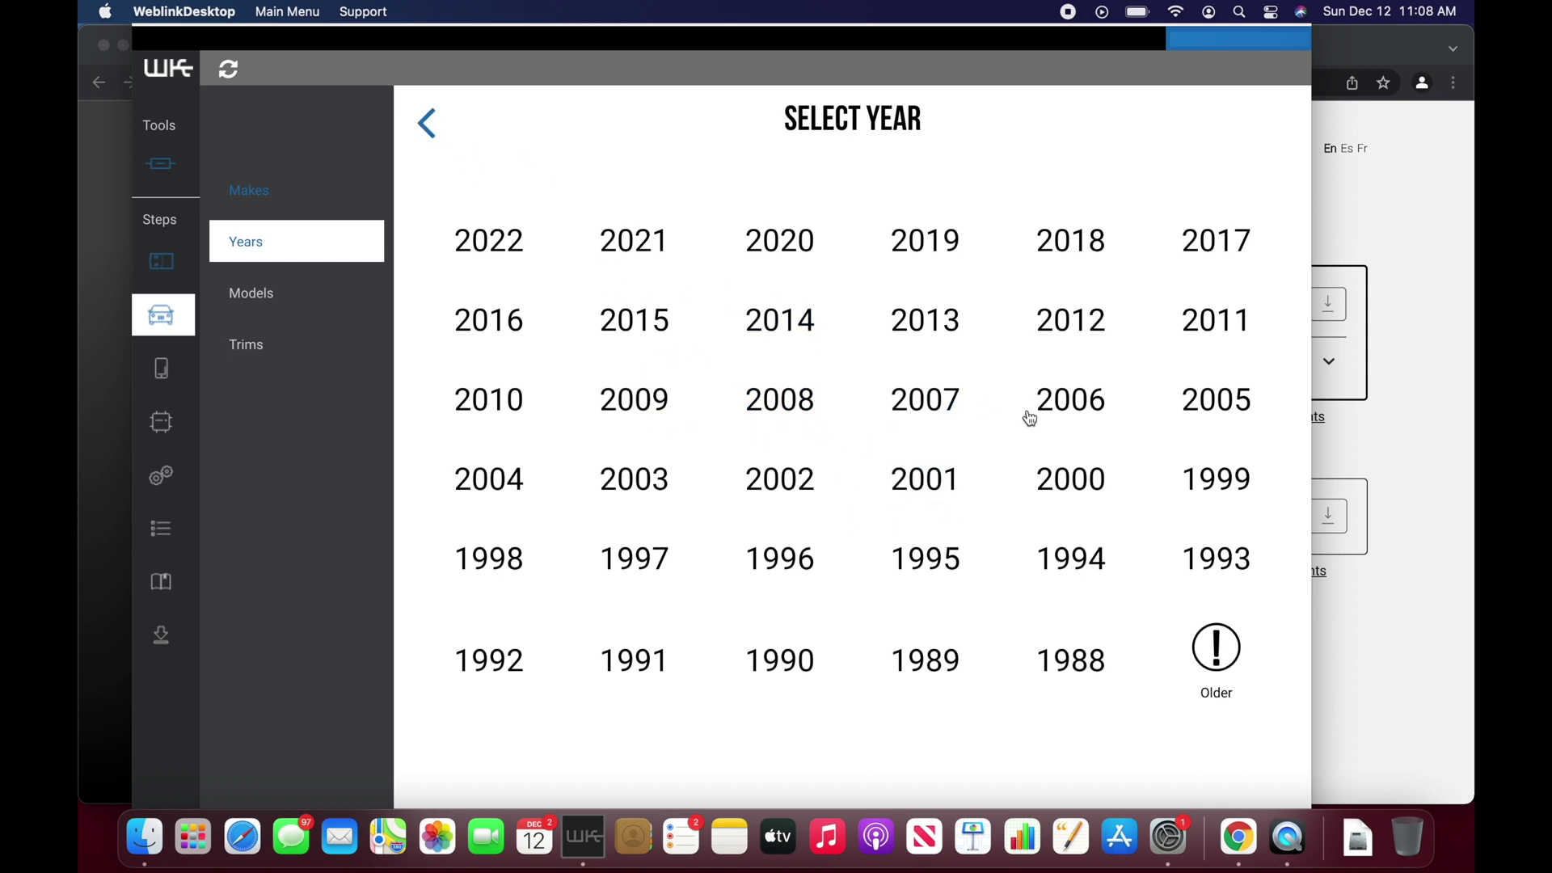
# Pick model year 2013, the CR-V model and the Std. Key Automatic trim
pyautogui.click(939, 322)
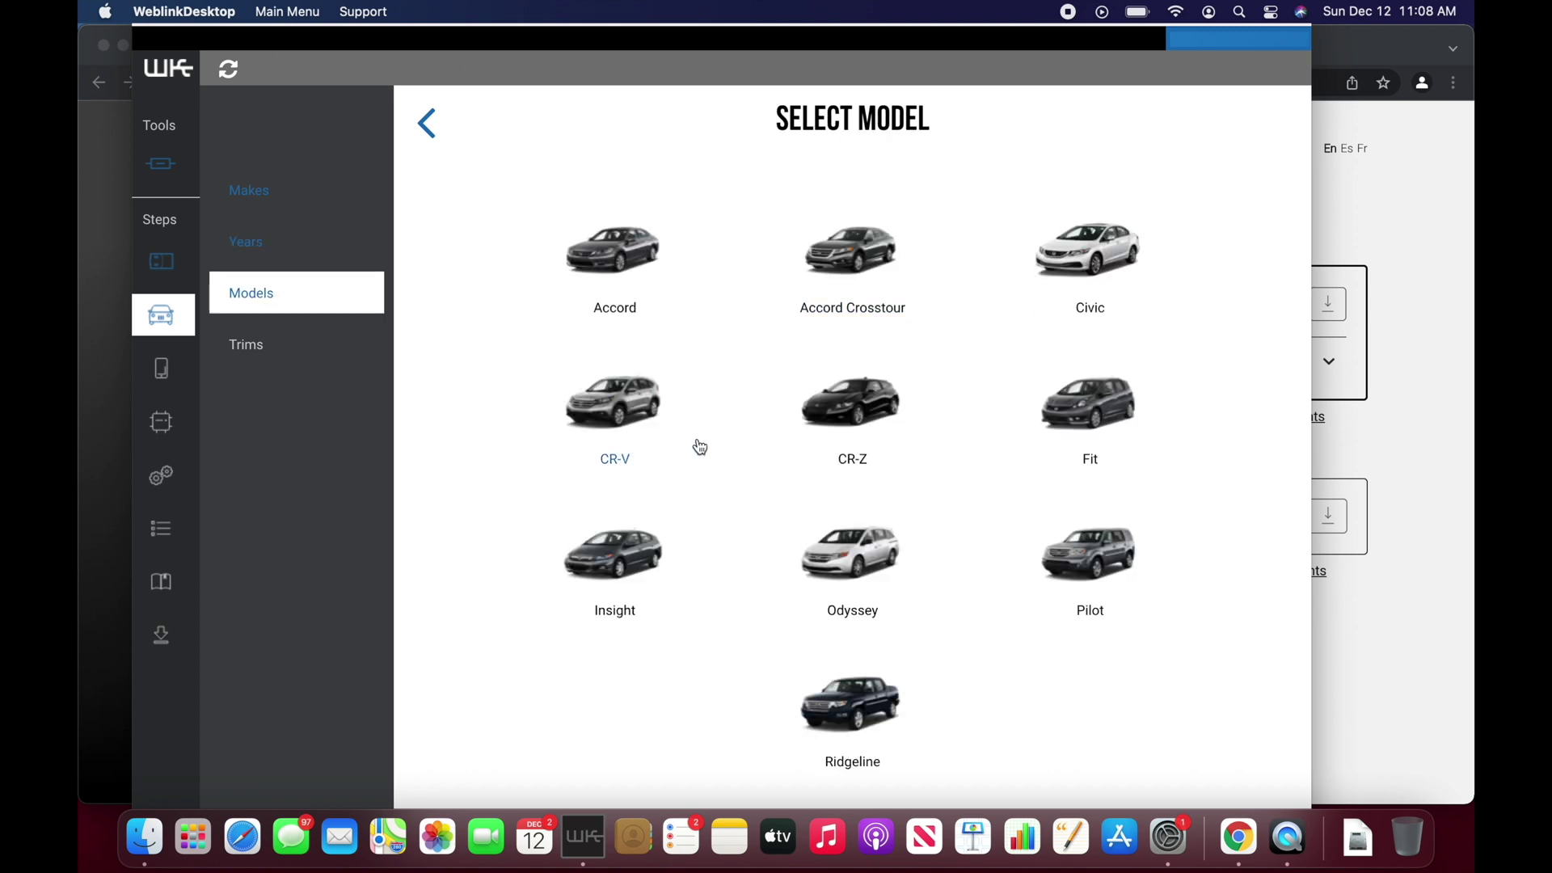
pyautogui.click(629, 415)
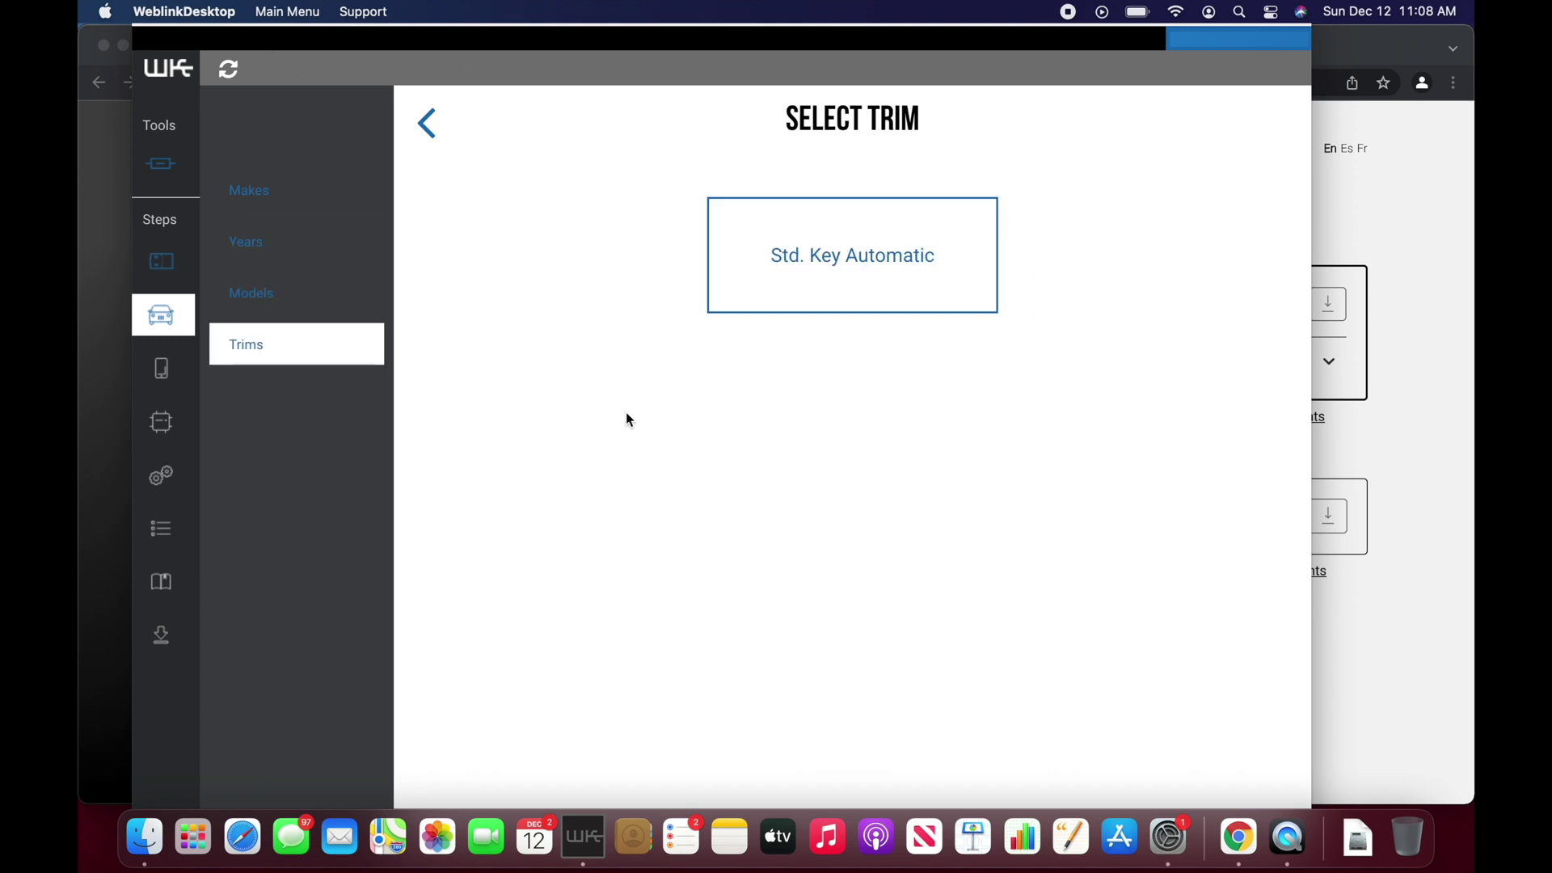
pyautogui.click(883, 273)
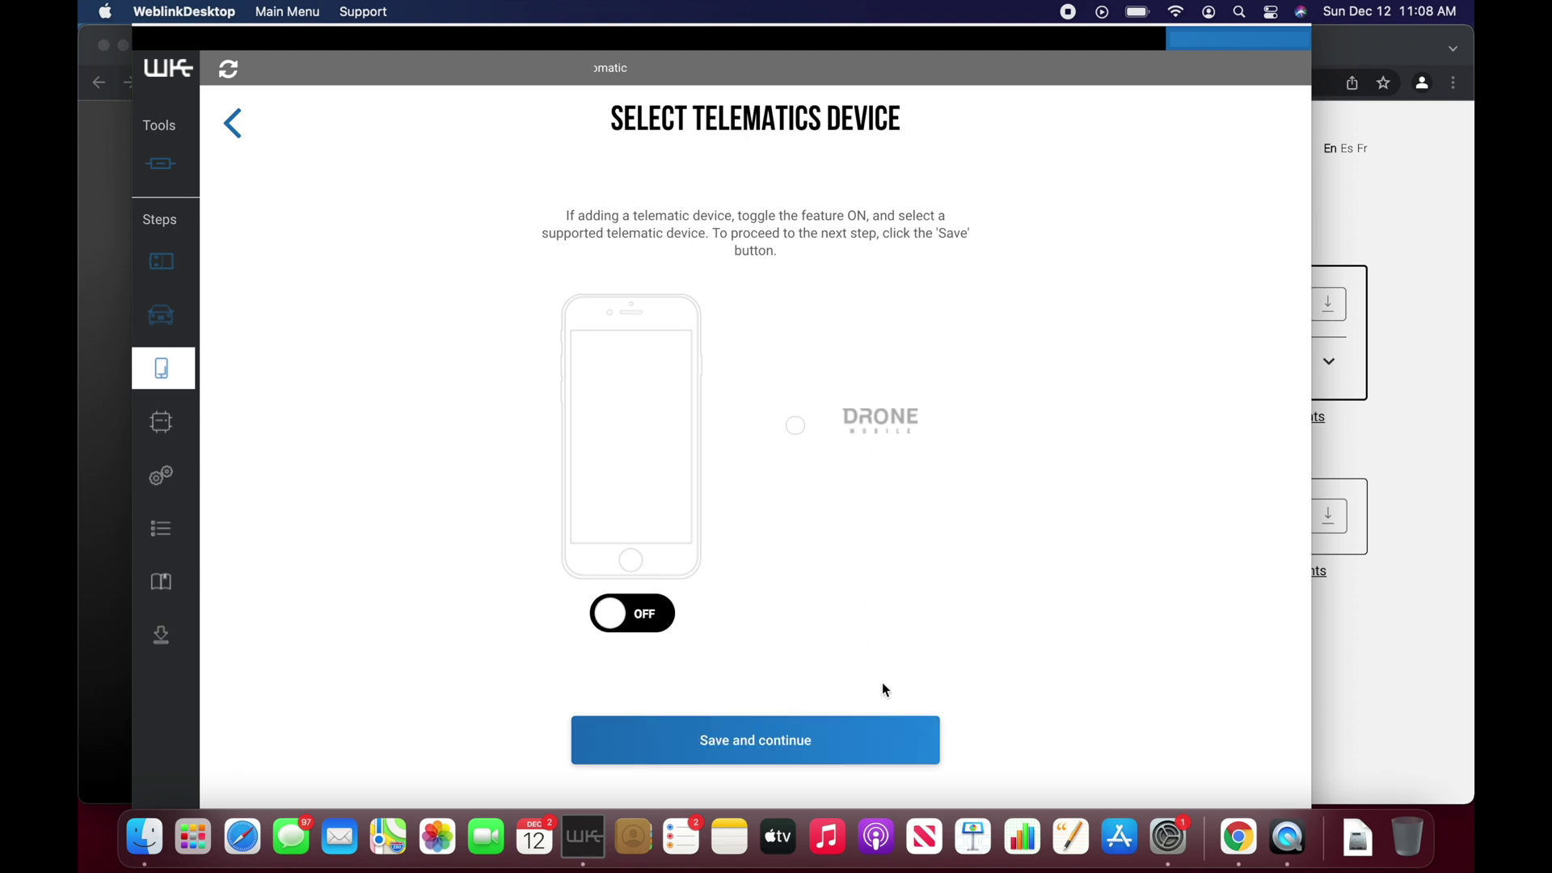
# Continue without a telematics device and select the recommended COM-DC3-RSA-HA3 firmware
pyautogui.click(778, 763)
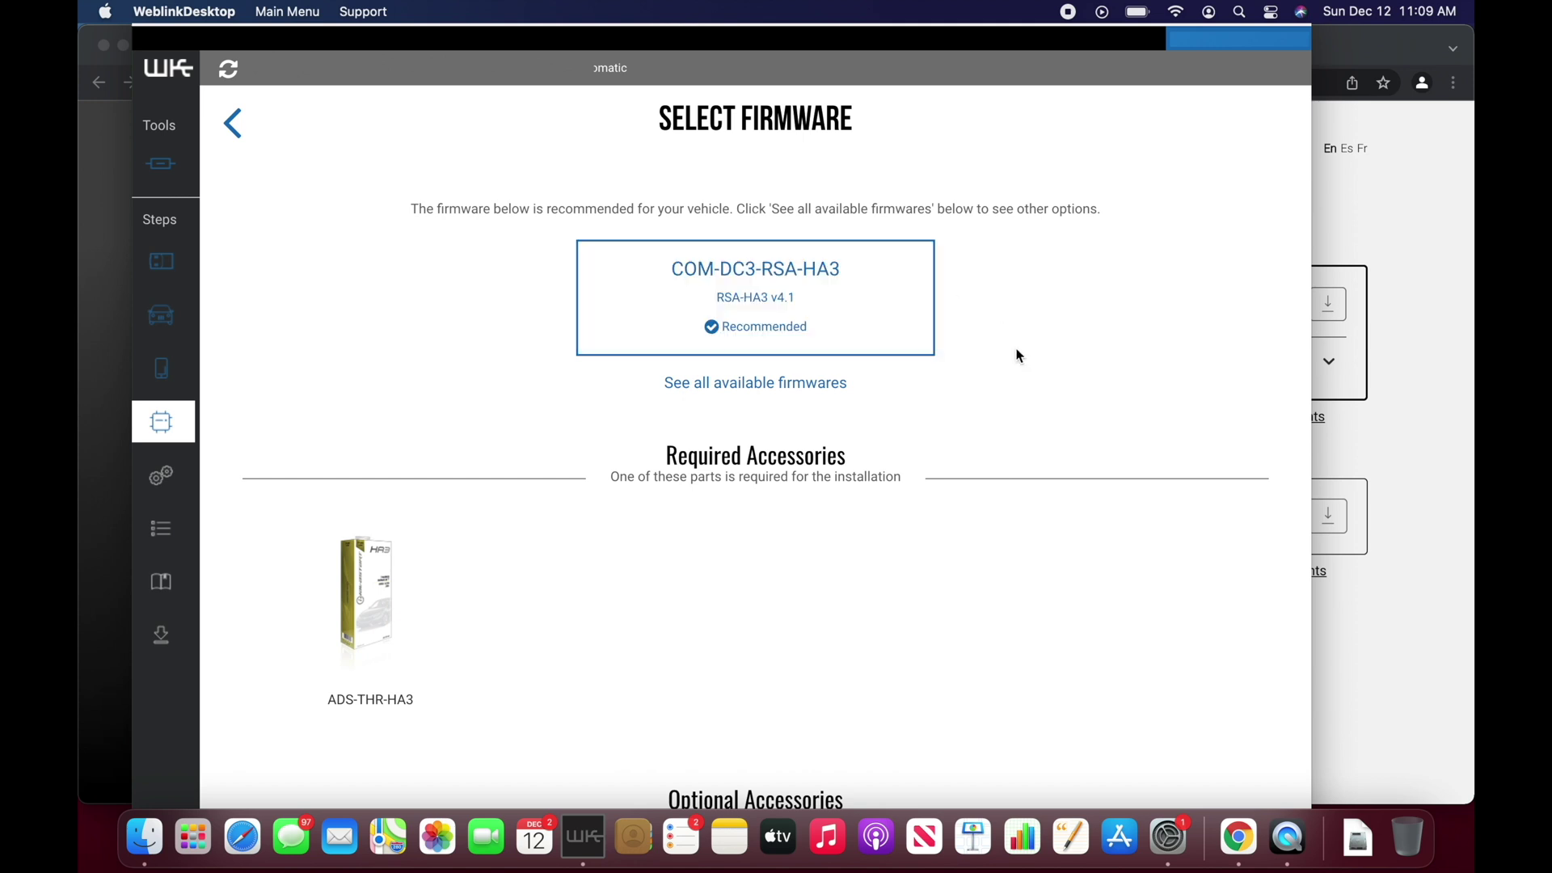
pyautogui.scroll(-2, 1017, 353)
pyautogui.scroll(-5, 1017, 353)
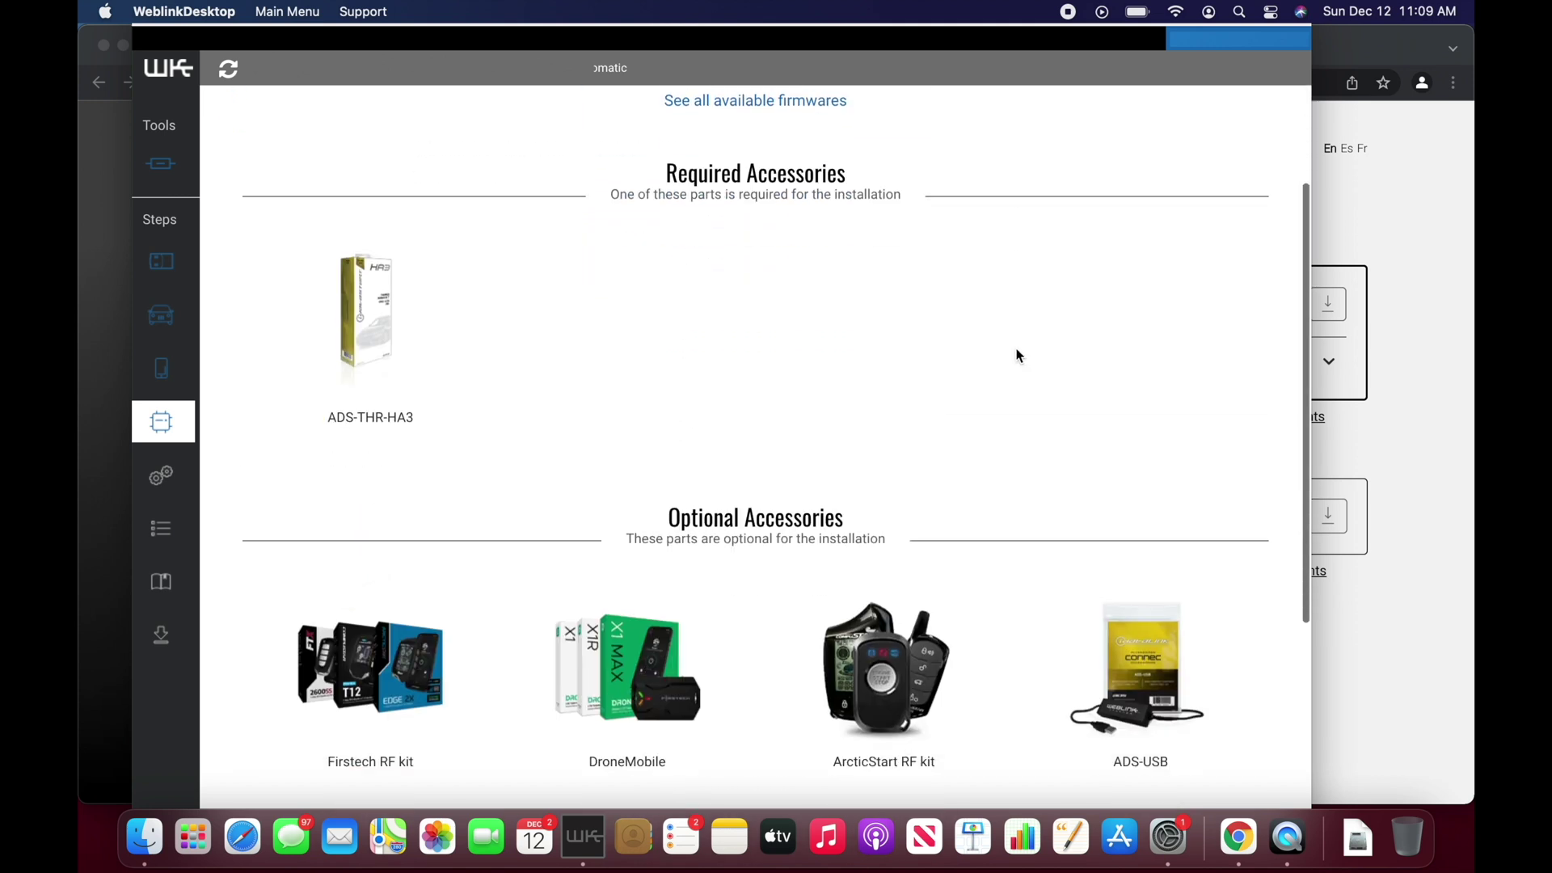
pyautogui.scroll(1, 633, 399)
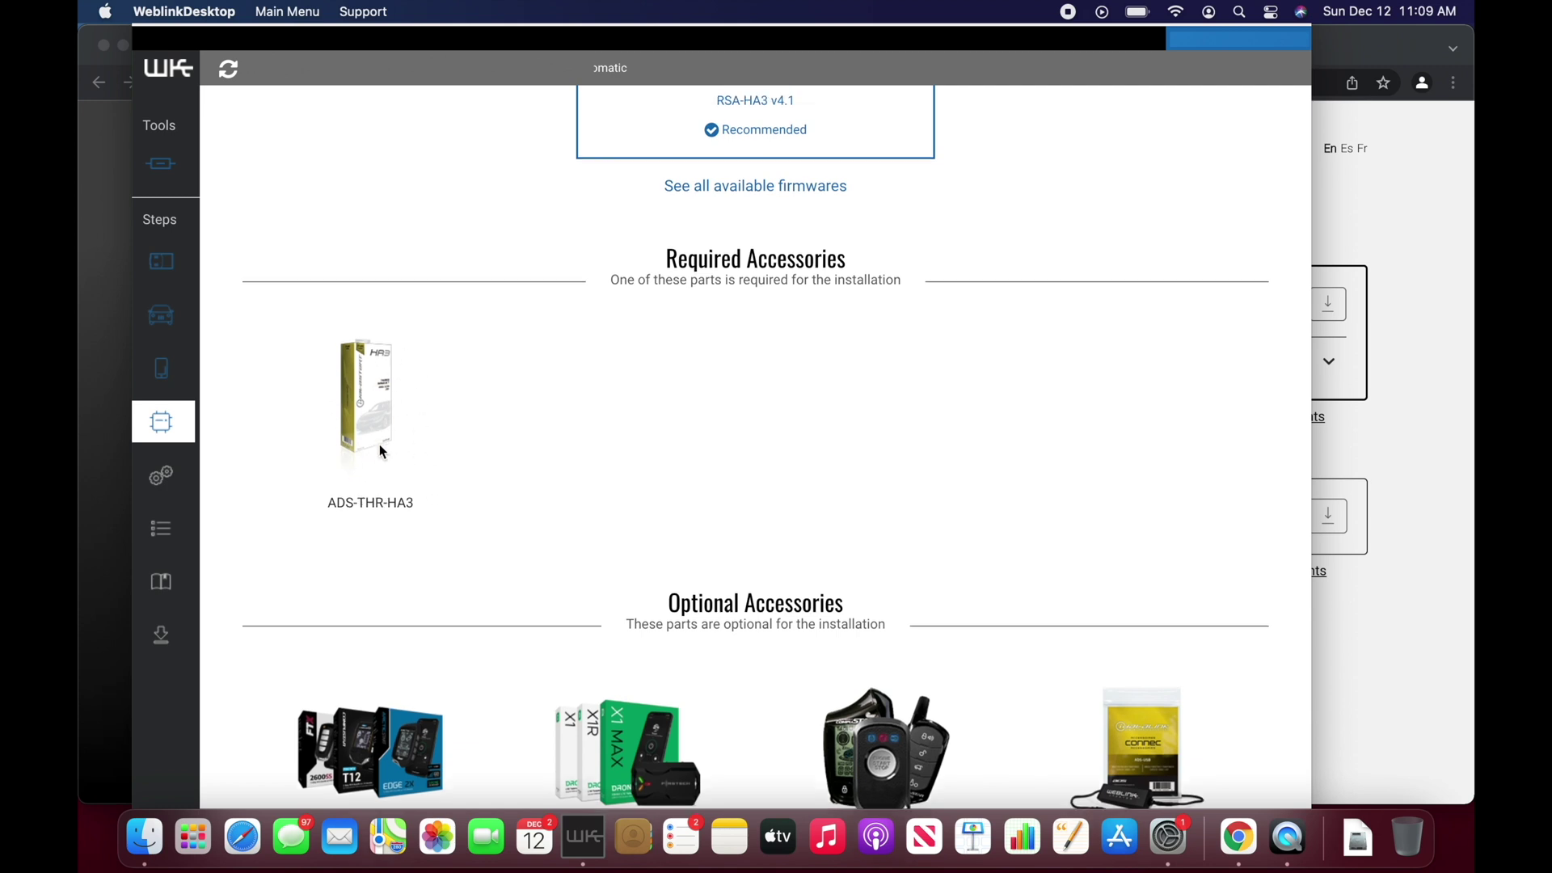
pyautogui.scroll(3, 381, 447)
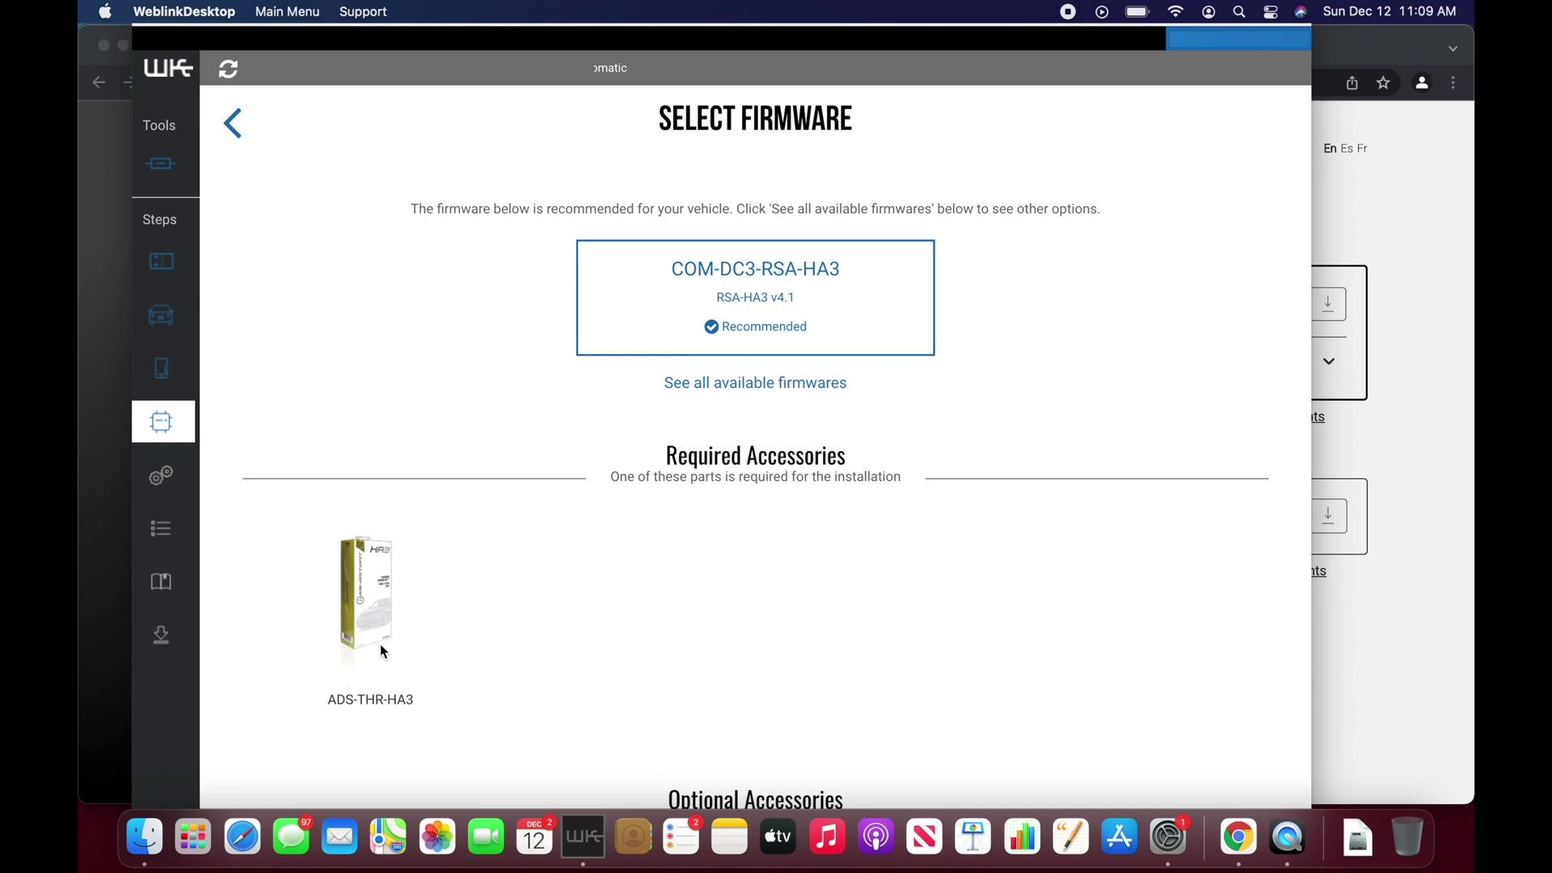
pyautogui.click(767, 380)
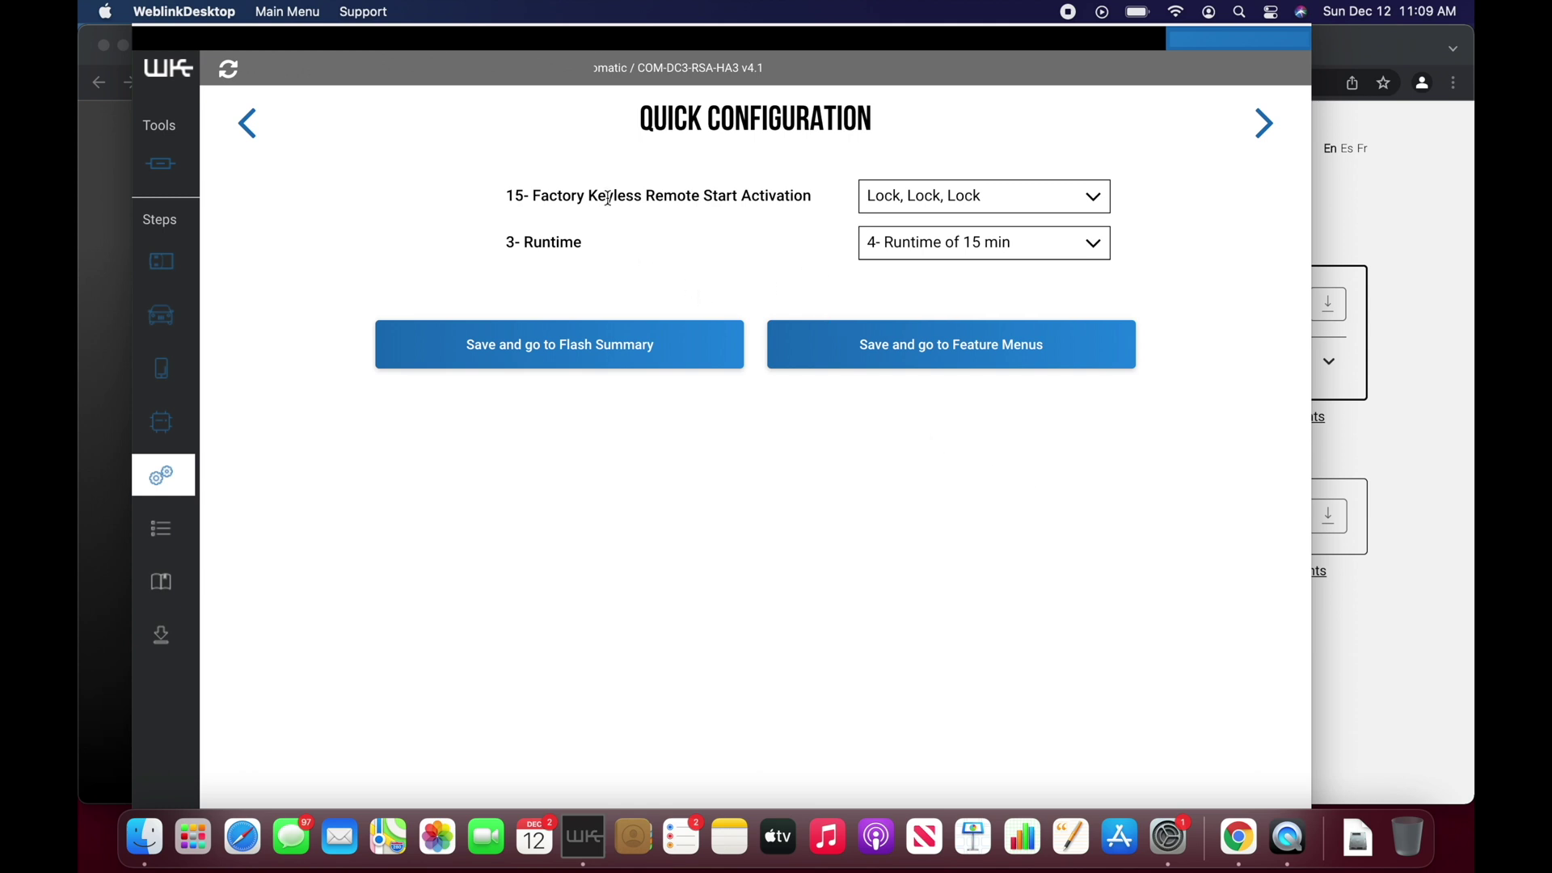
# Keep Lock, Lock, Lock keyless activation and the 15-minute runtime for COM-DC3-RSA-HA3
pyautogui.click(904, 196)
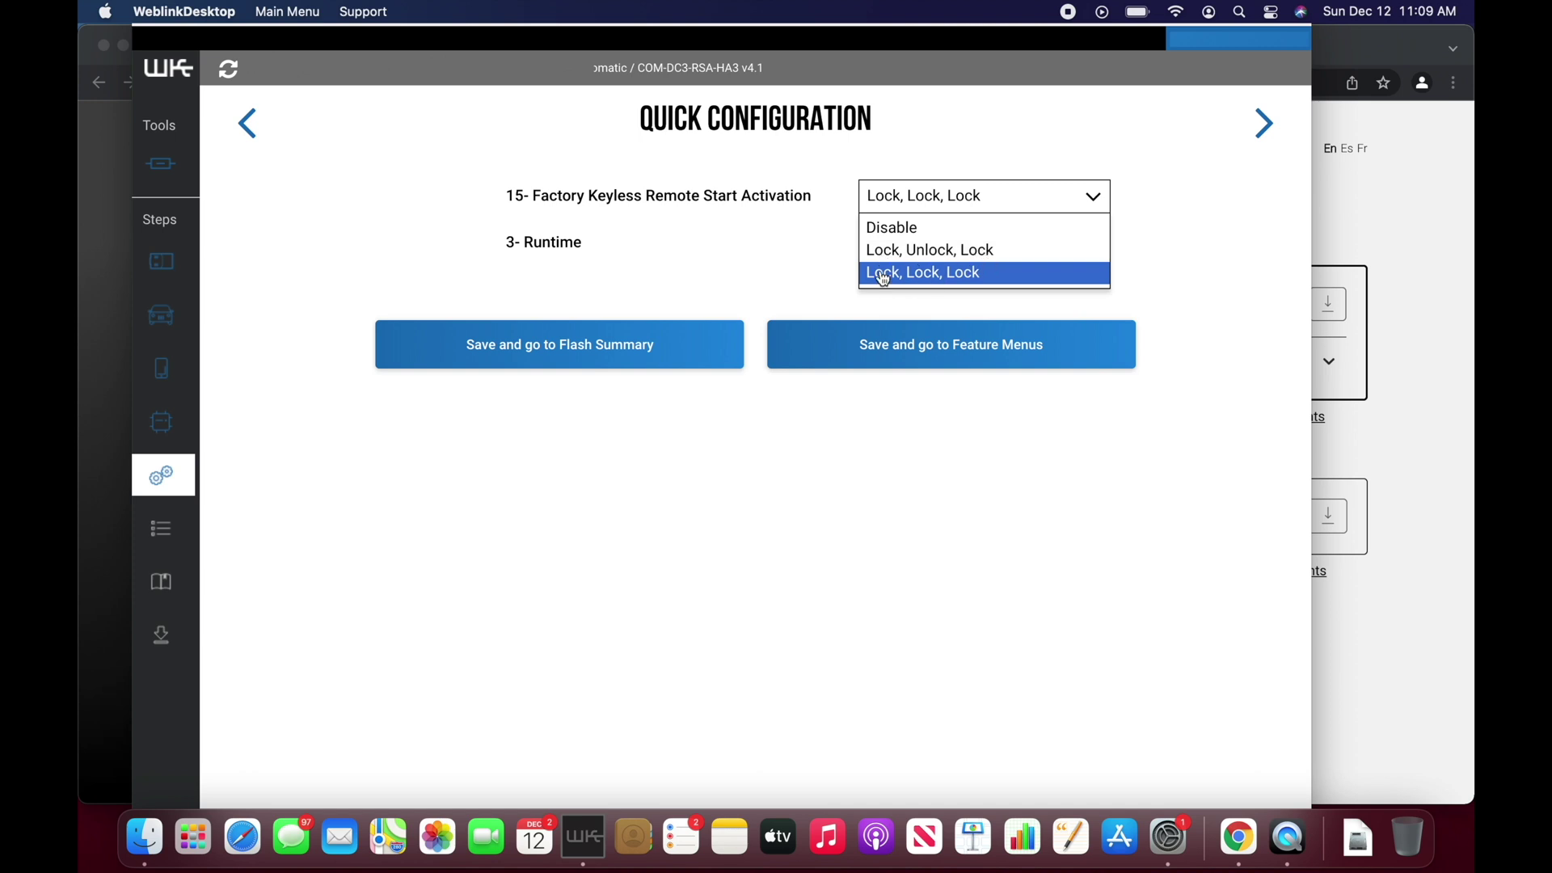
pyautogui.click(909, 301)
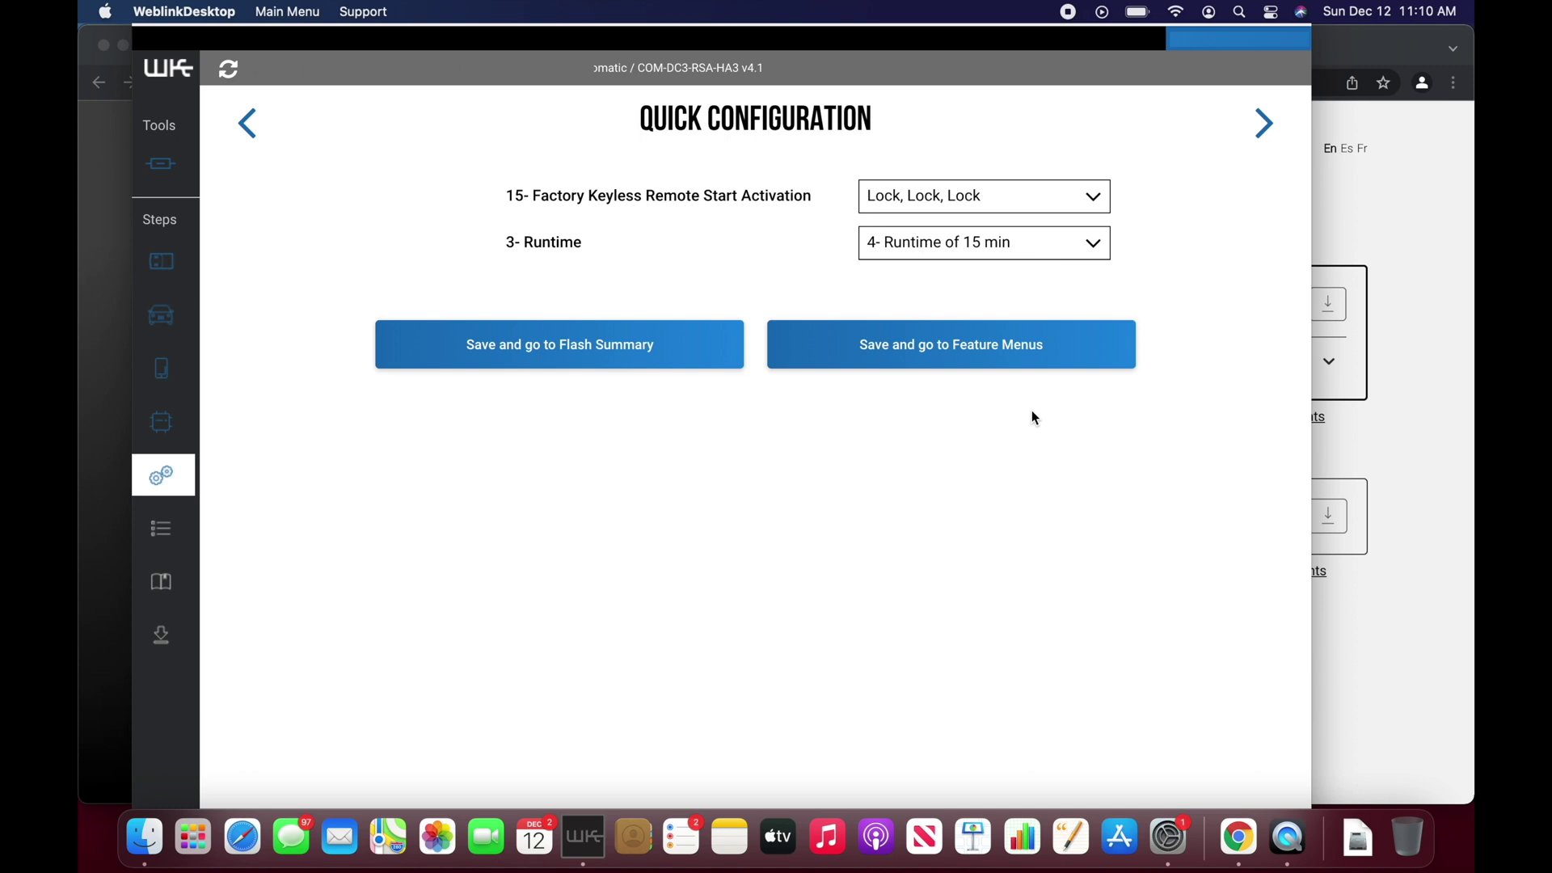
pyautogui.click(922, 350)
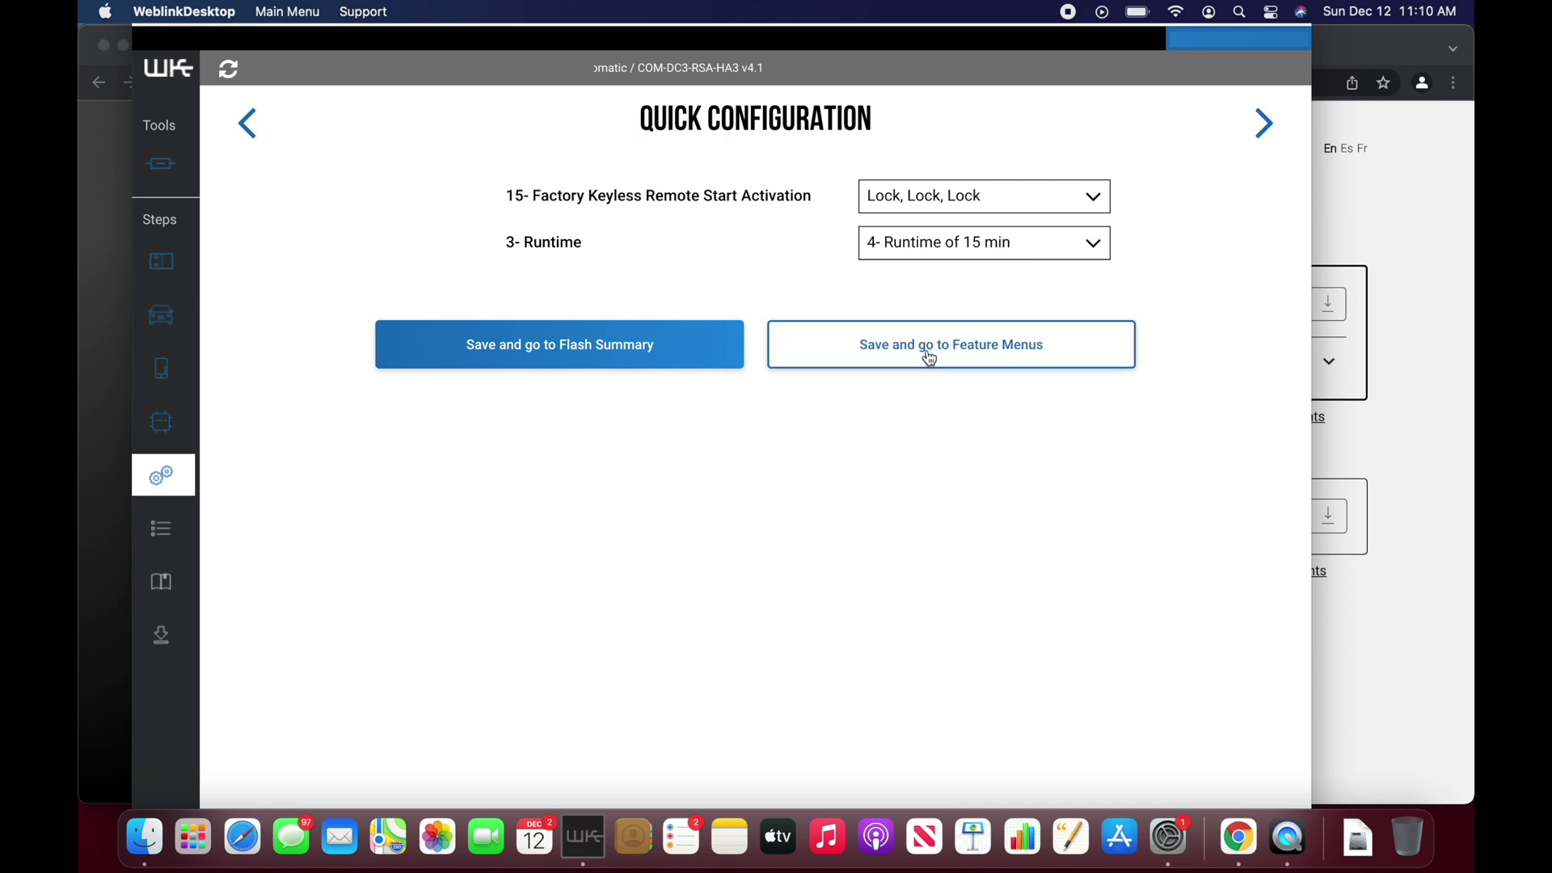
# Review the Remote Starter menu, leaving parking light confirmation at Constant ON
pyautogui.click(906, 373)
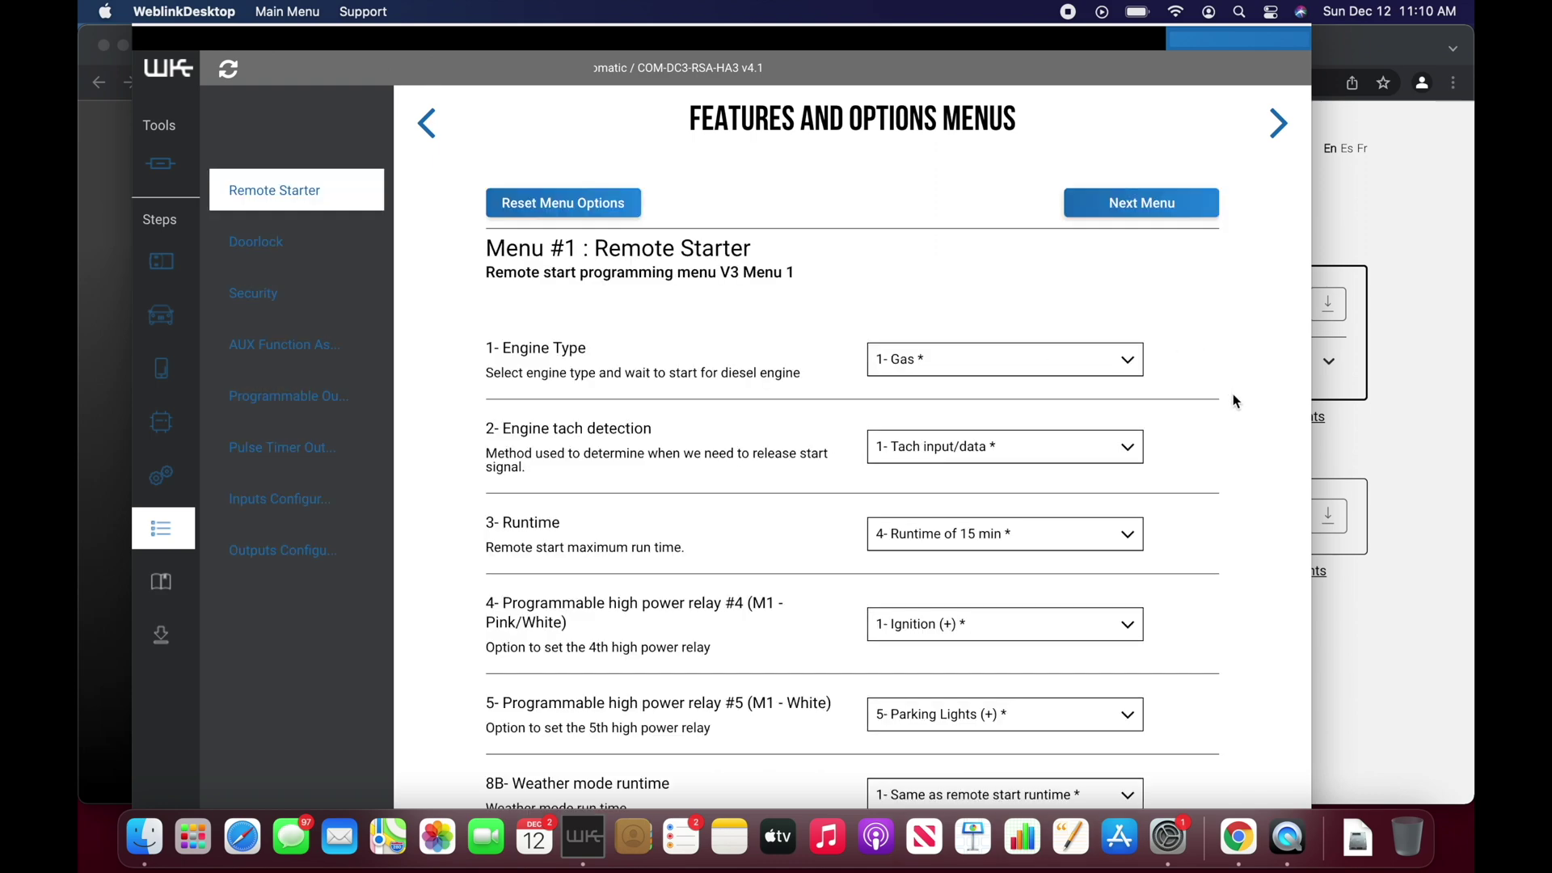
pyautogui.scroll(-5, 1254, 502)
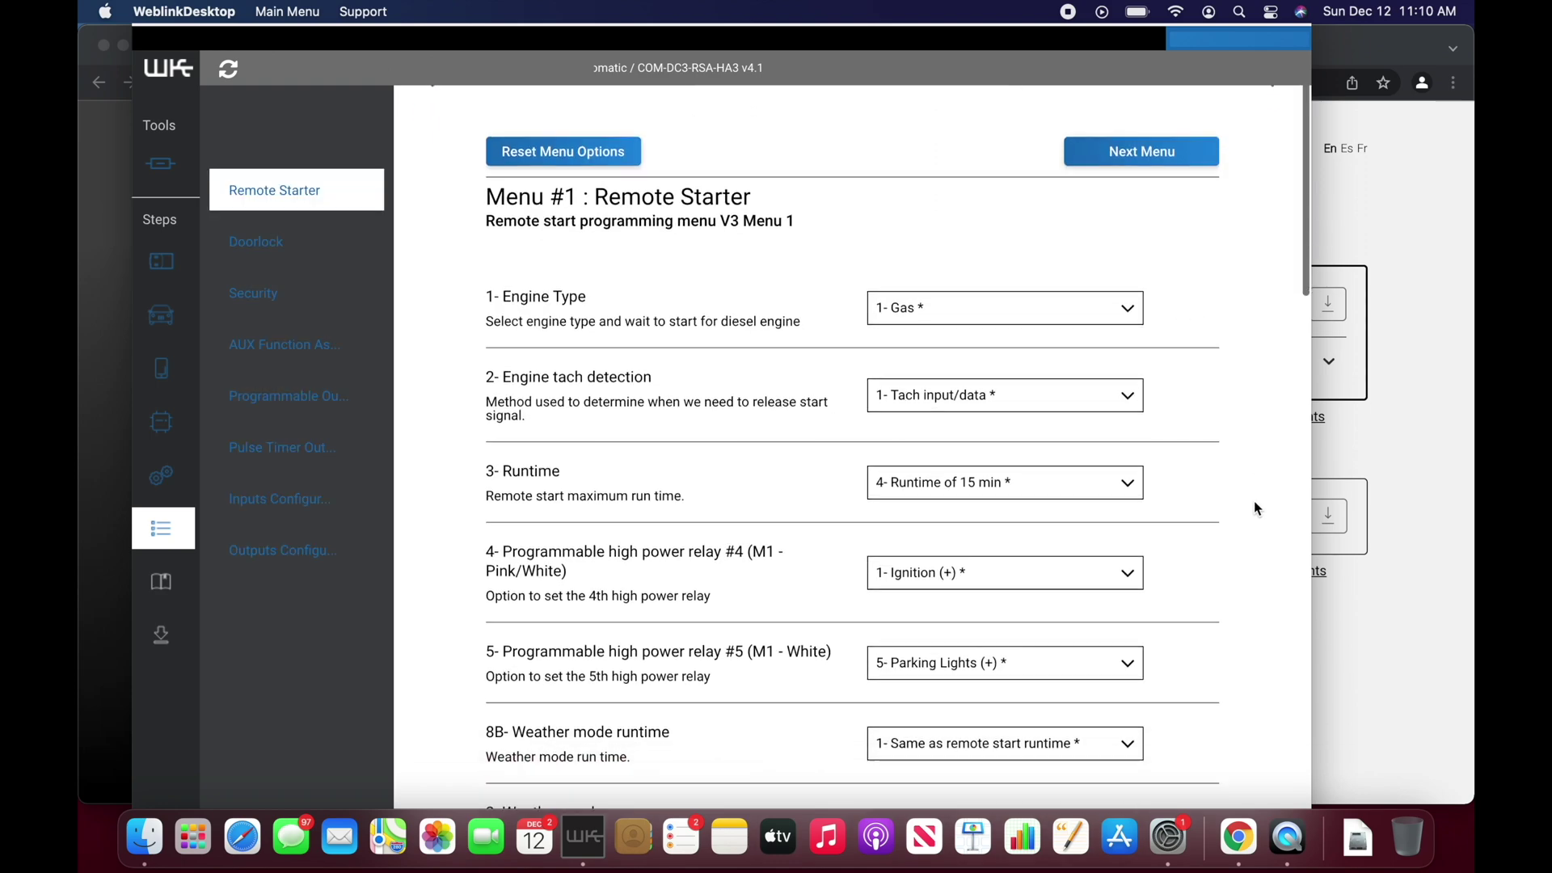
pyautogui.scroll(-9, 1254, 504)
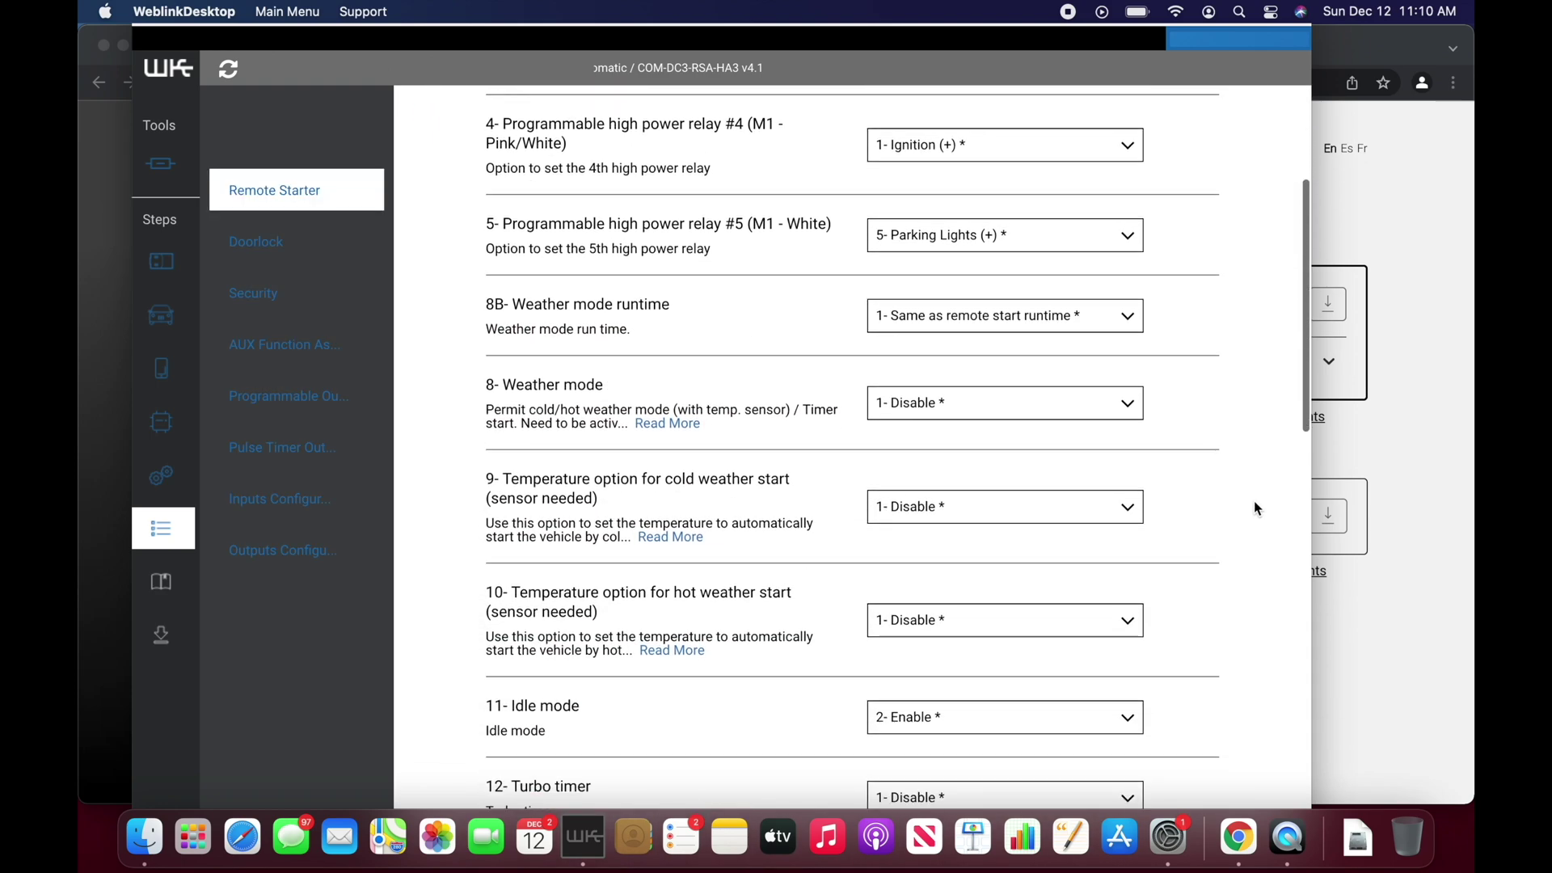
pyautogui.scroll(-7, 1255, 503)
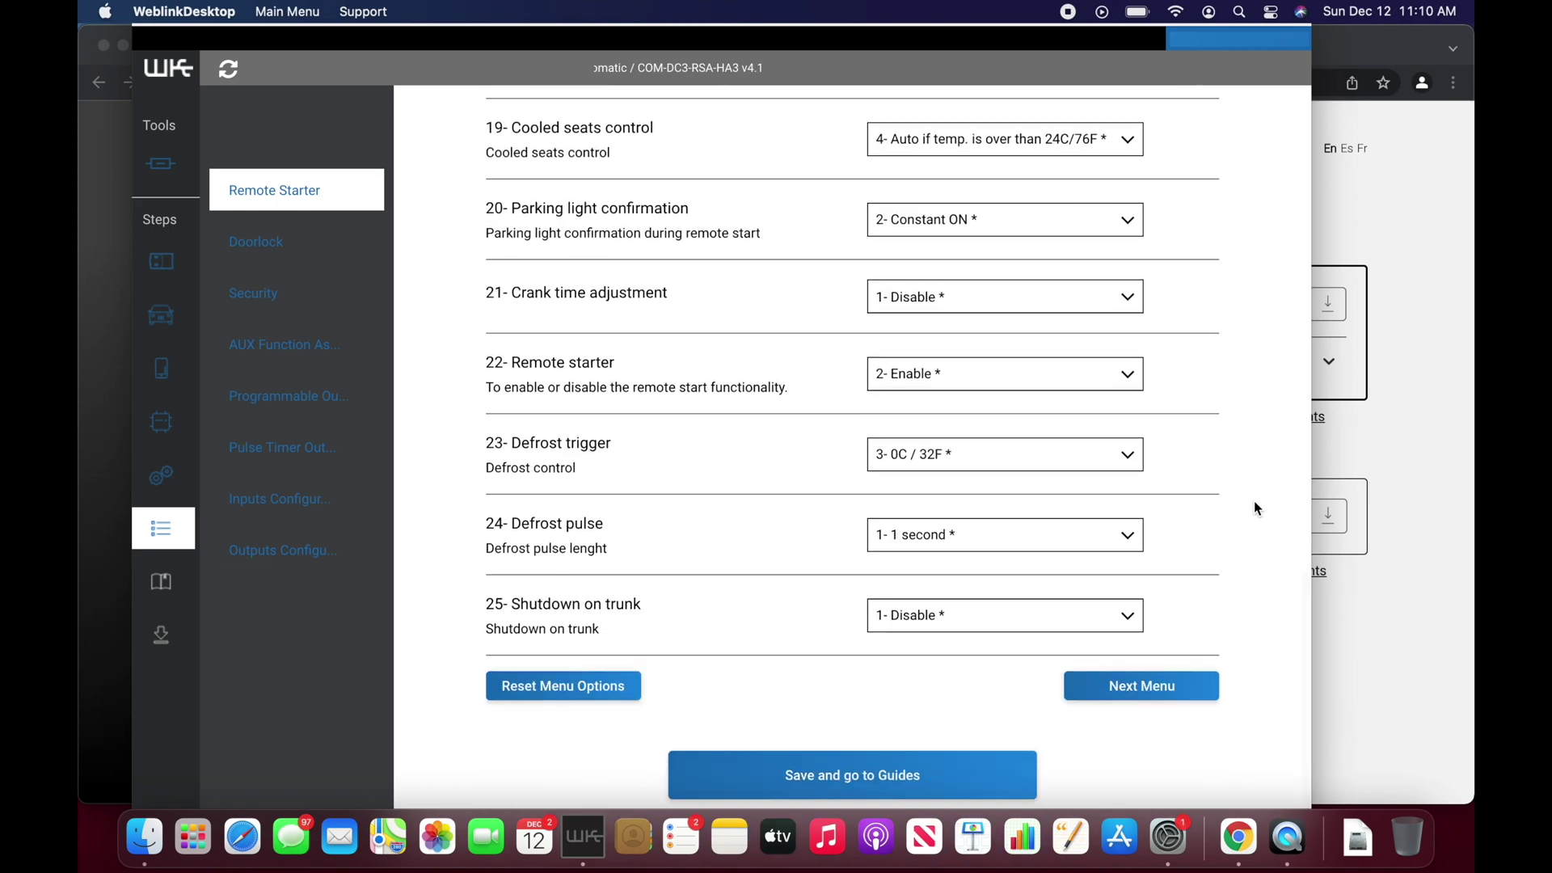
pyautogui.scroll(20, 1254, 508)
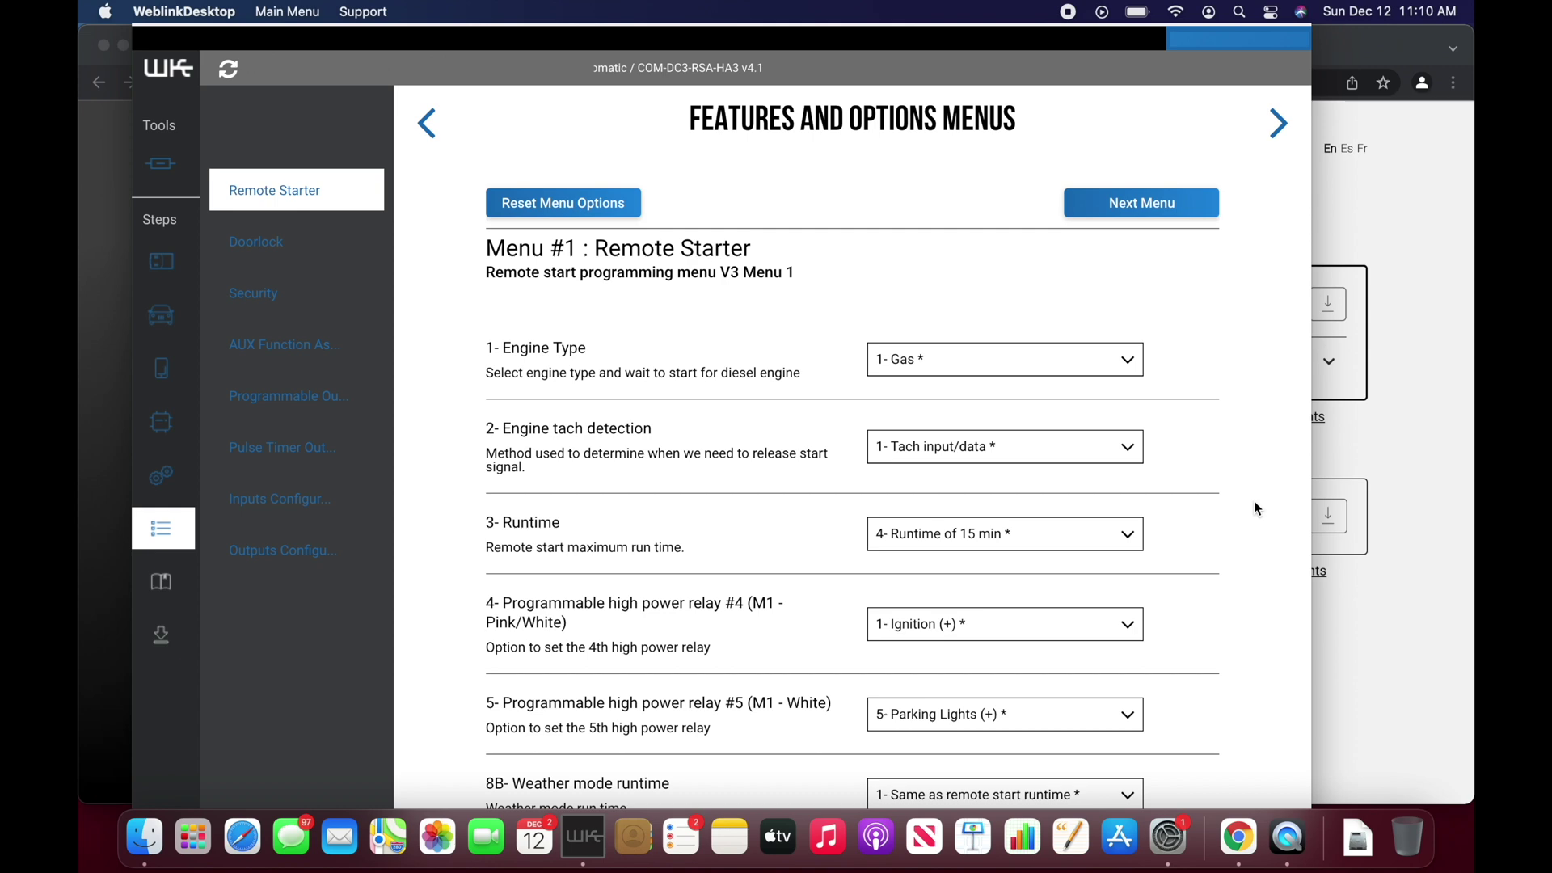
pyautogui.scroll(-9, 1254, 507)
pyautogui.scroll(-3, 1254, 508)
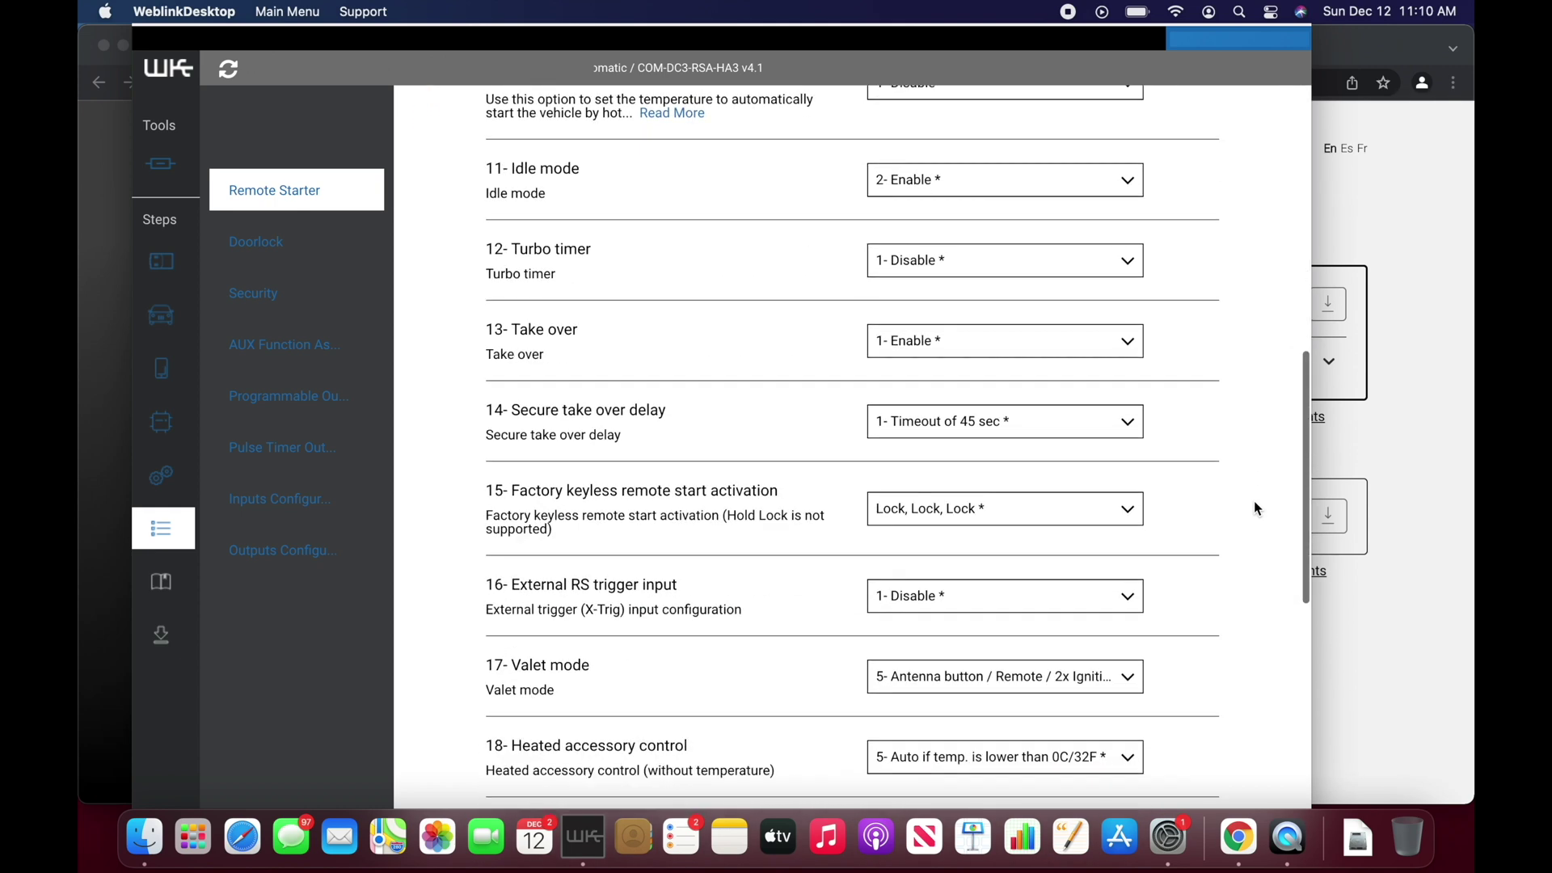
pyautogui.scroll(-2, 1255, 508)
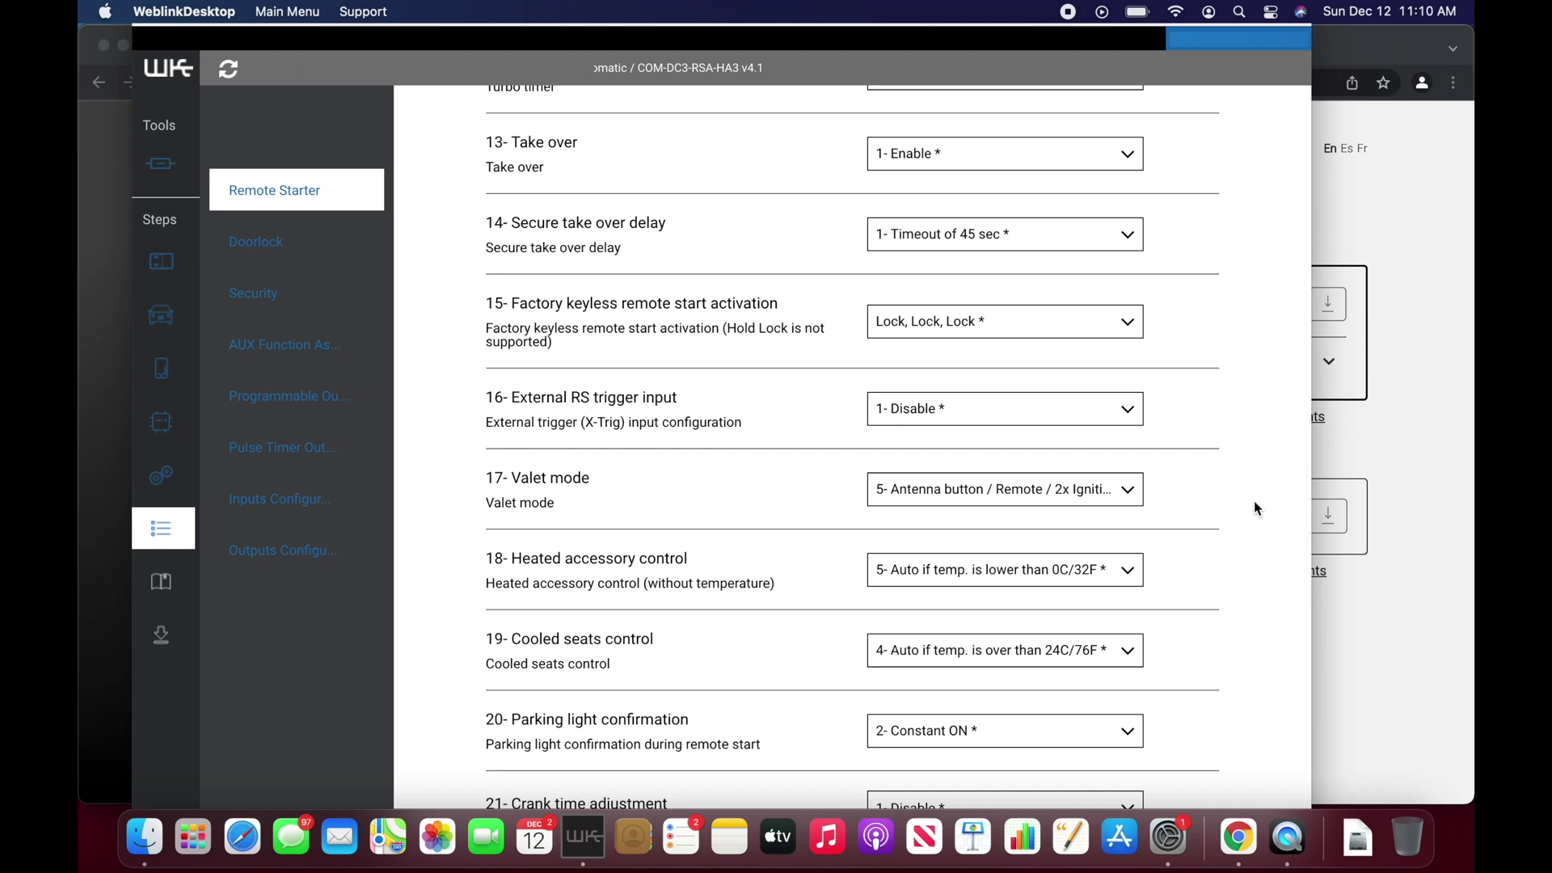
pyautogui.scroll(-2, 1255, 503)
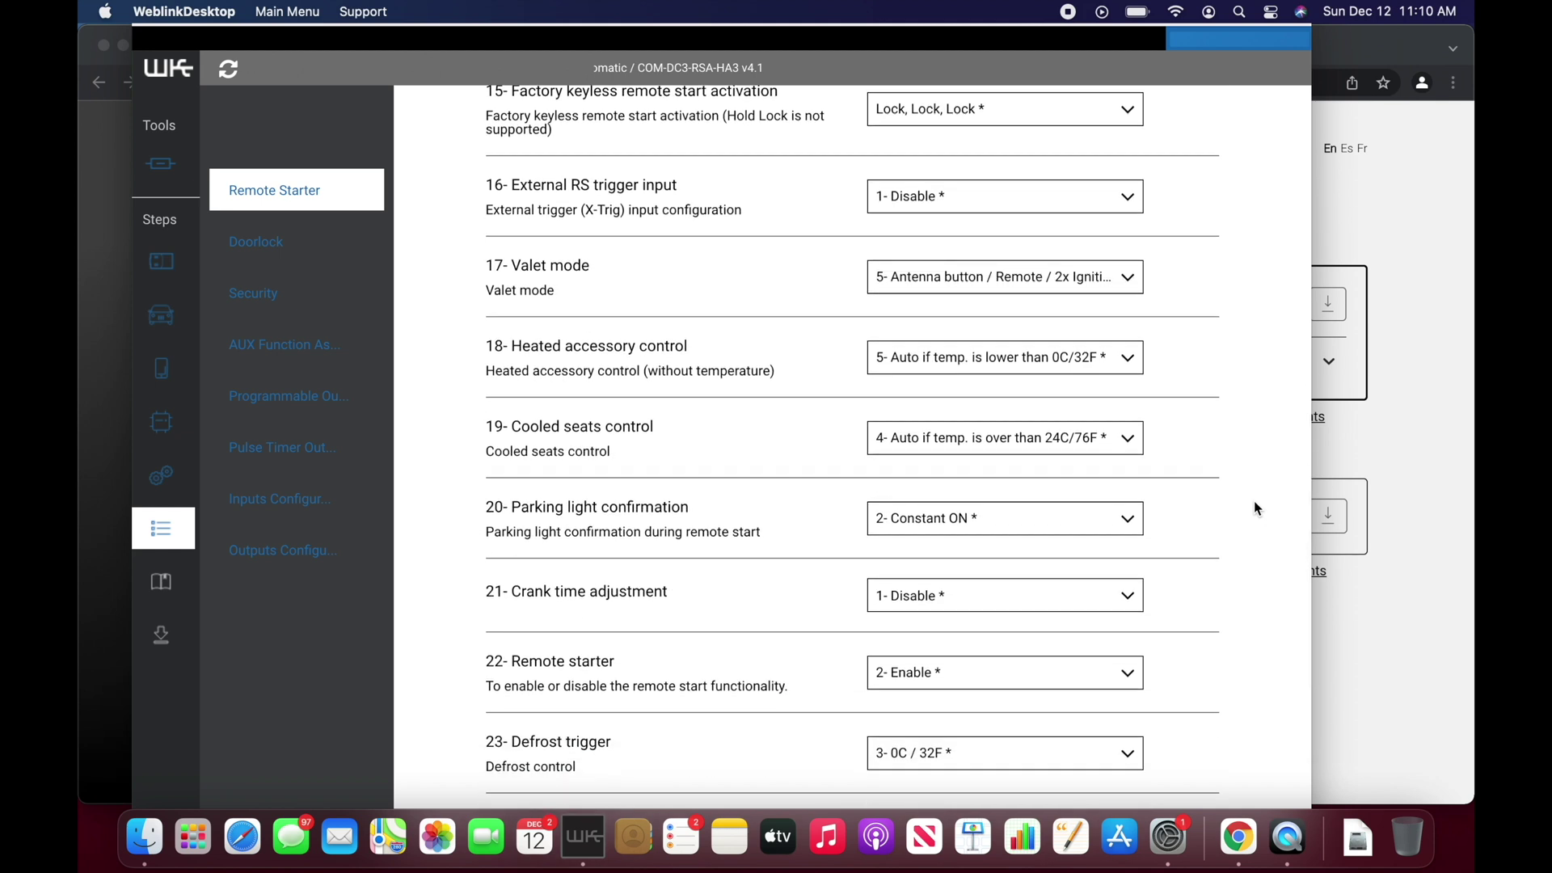
pyautogui.scroll(-1, 1255, 503)
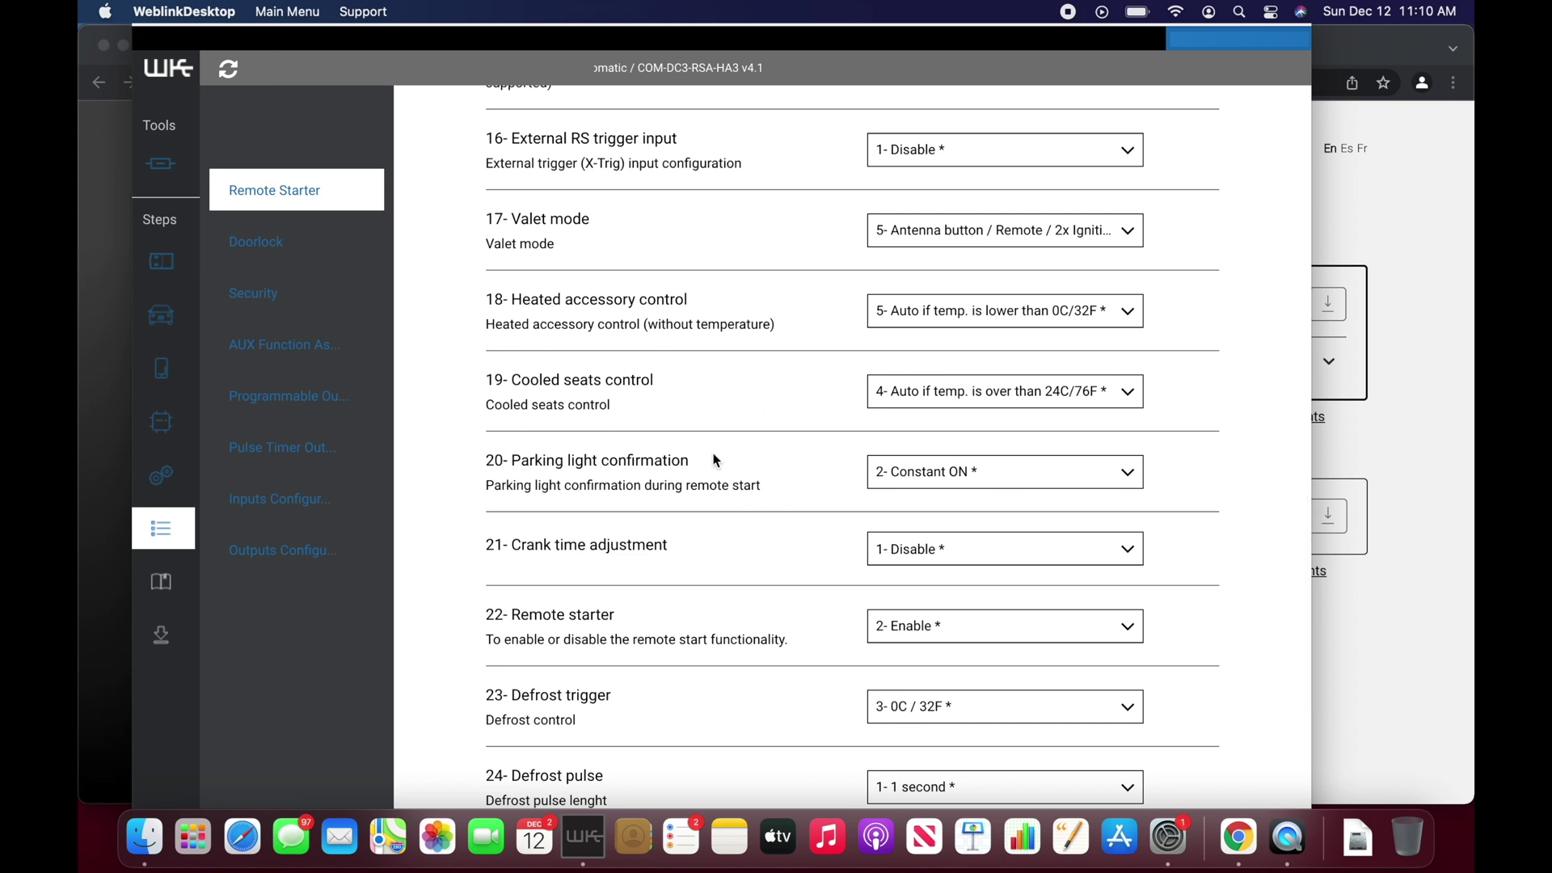
pyautogui.click(919, 494)
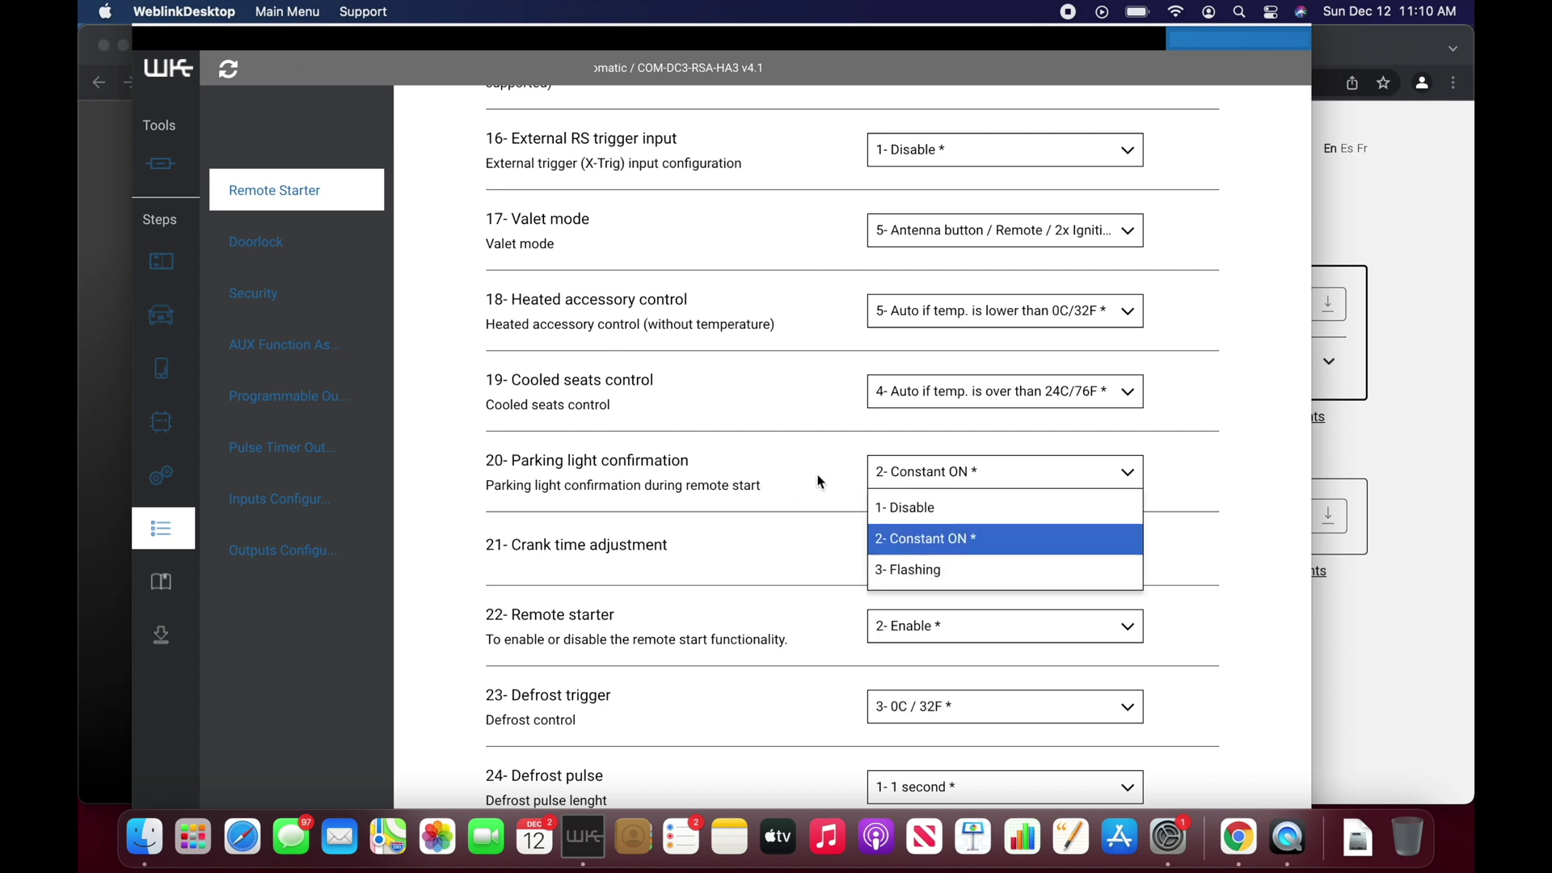
pyautogui.click(1220, 471)
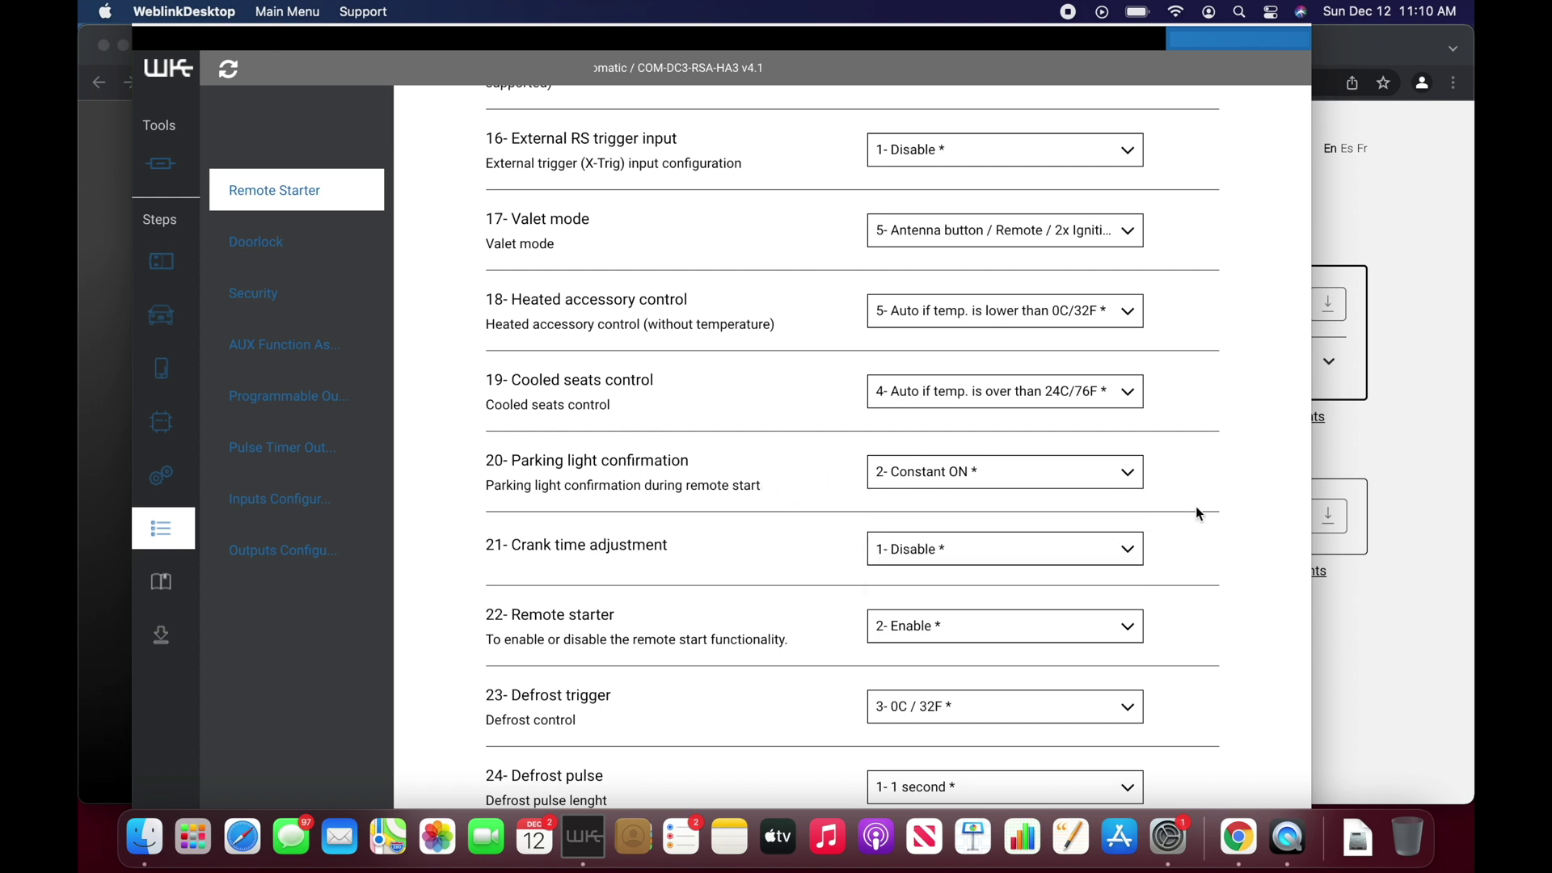
pyautogui.scroll(-3, 1220, 652)
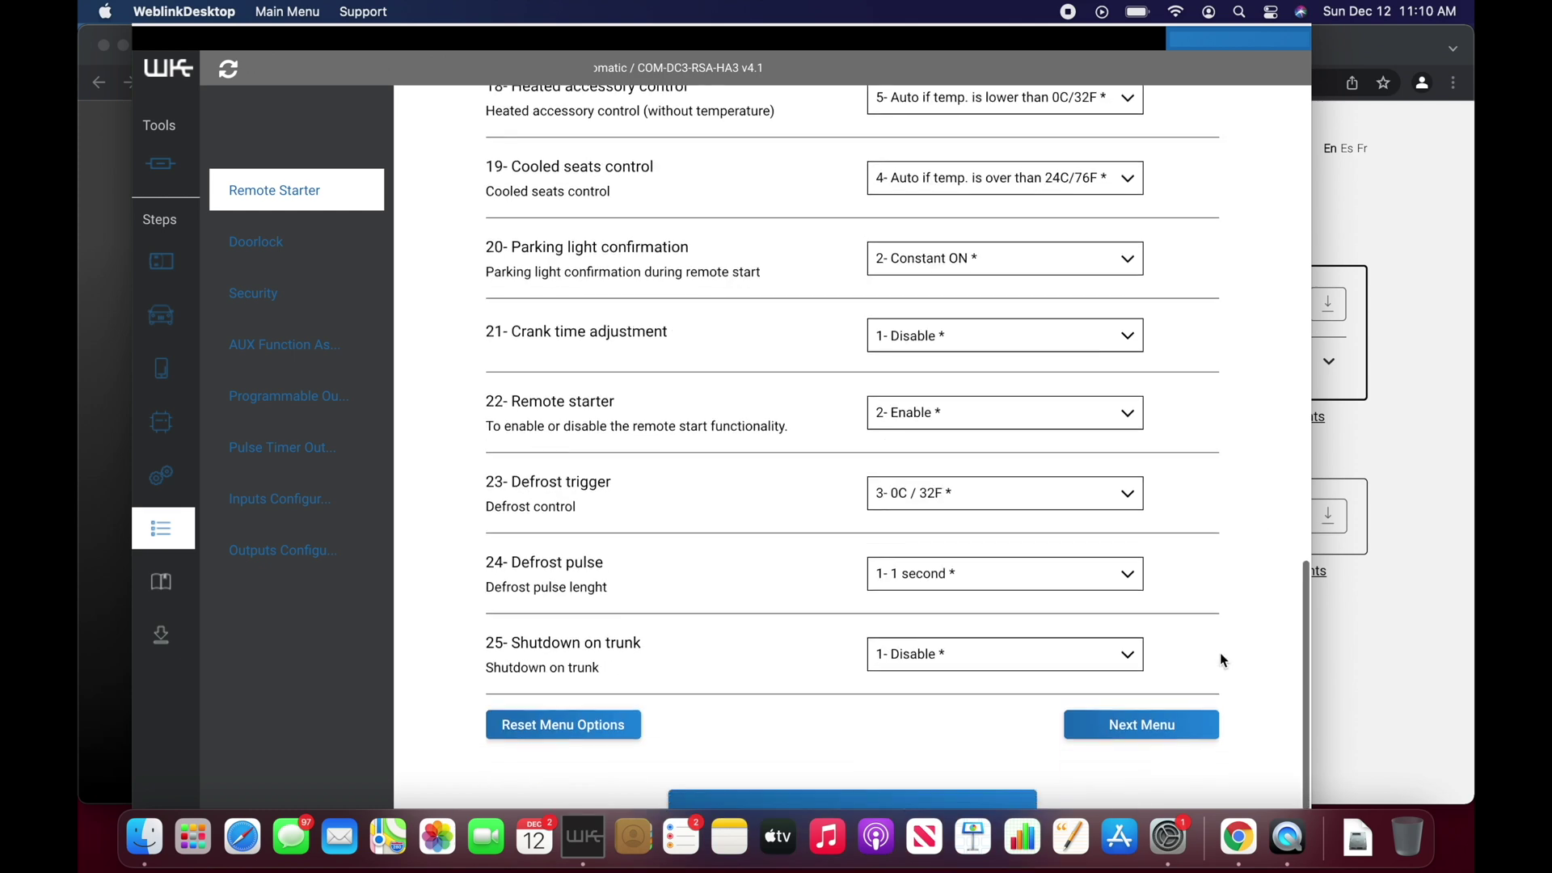
pyautogui.scroll(2, 1219, 652)
pyautogui.scroll(-3, 1220, 653)
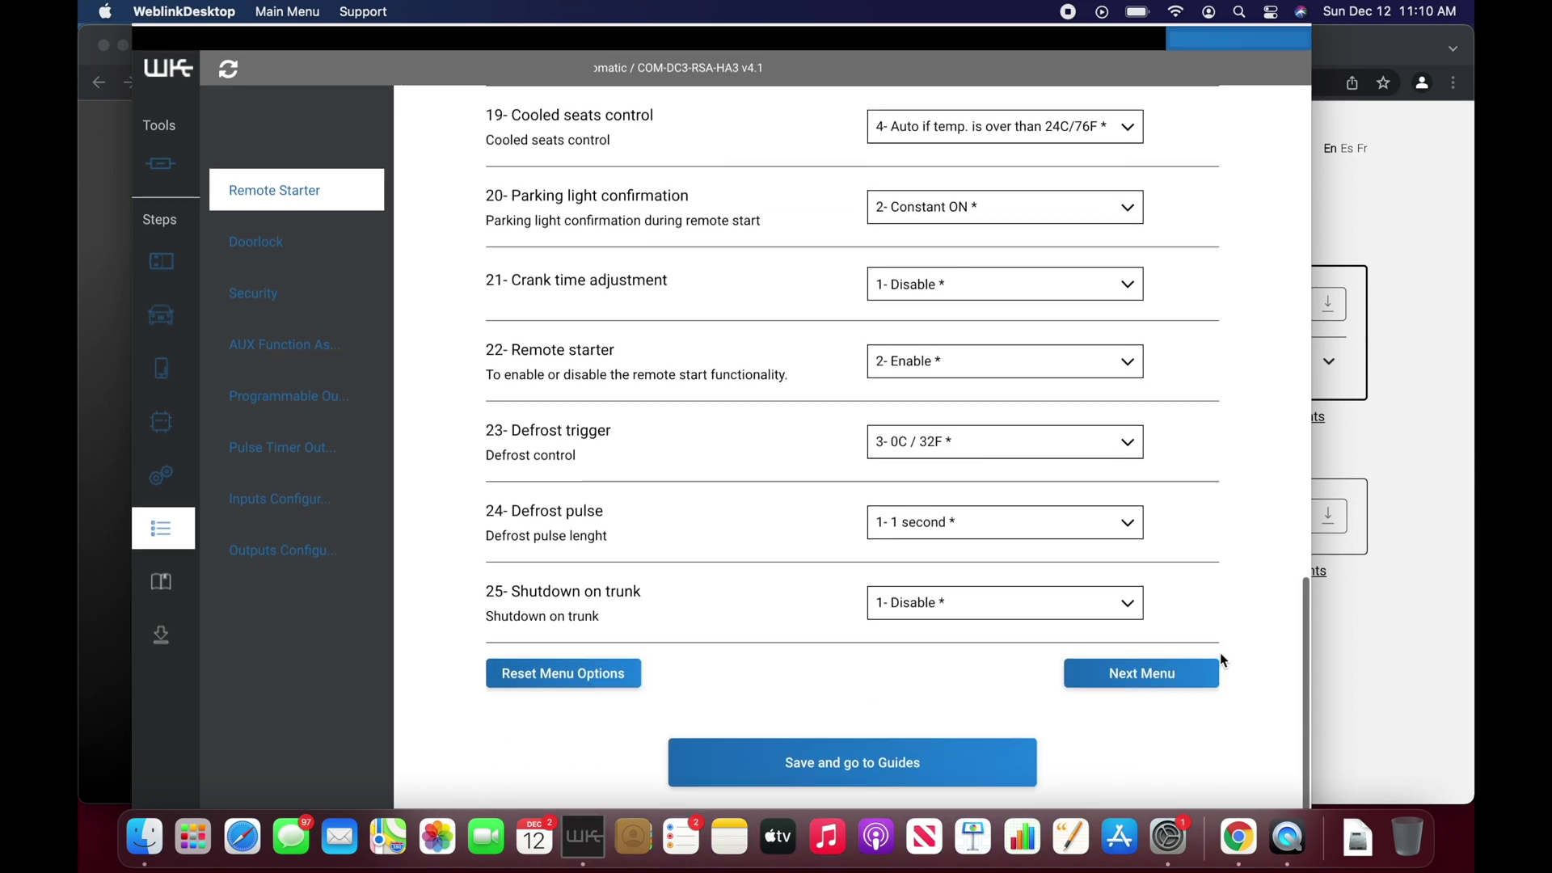
pyautogui.scroll(15, 1220, 657)
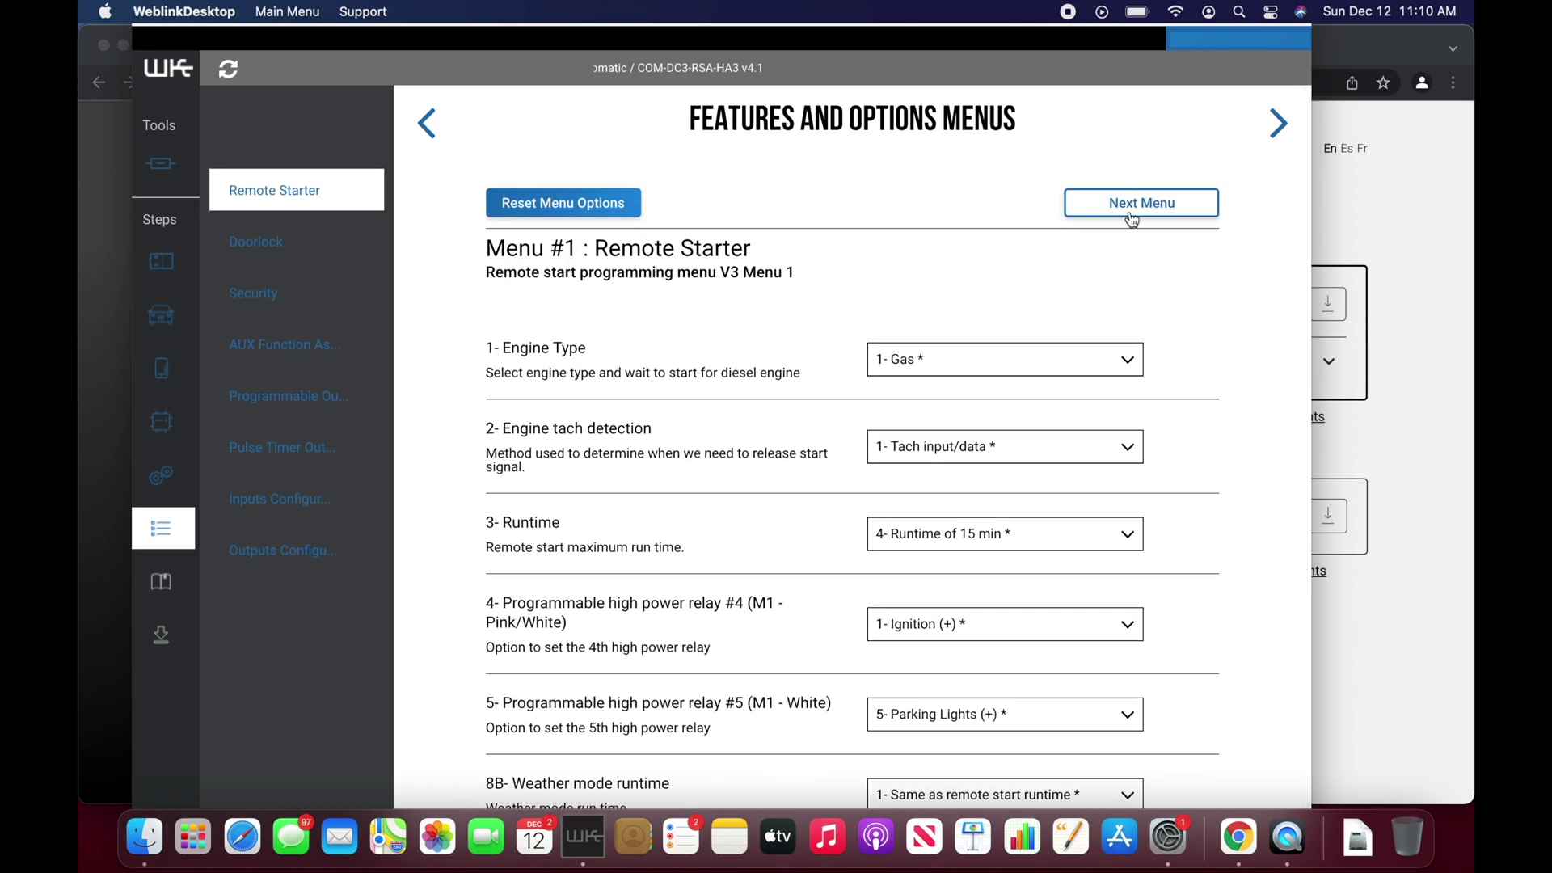
# Pass through the Doorlock, Security, AUX, output and input menus unchanged, then save
pyautogui.click(1132, 204)
pyautogui.scroll(-10, 1217, 361)
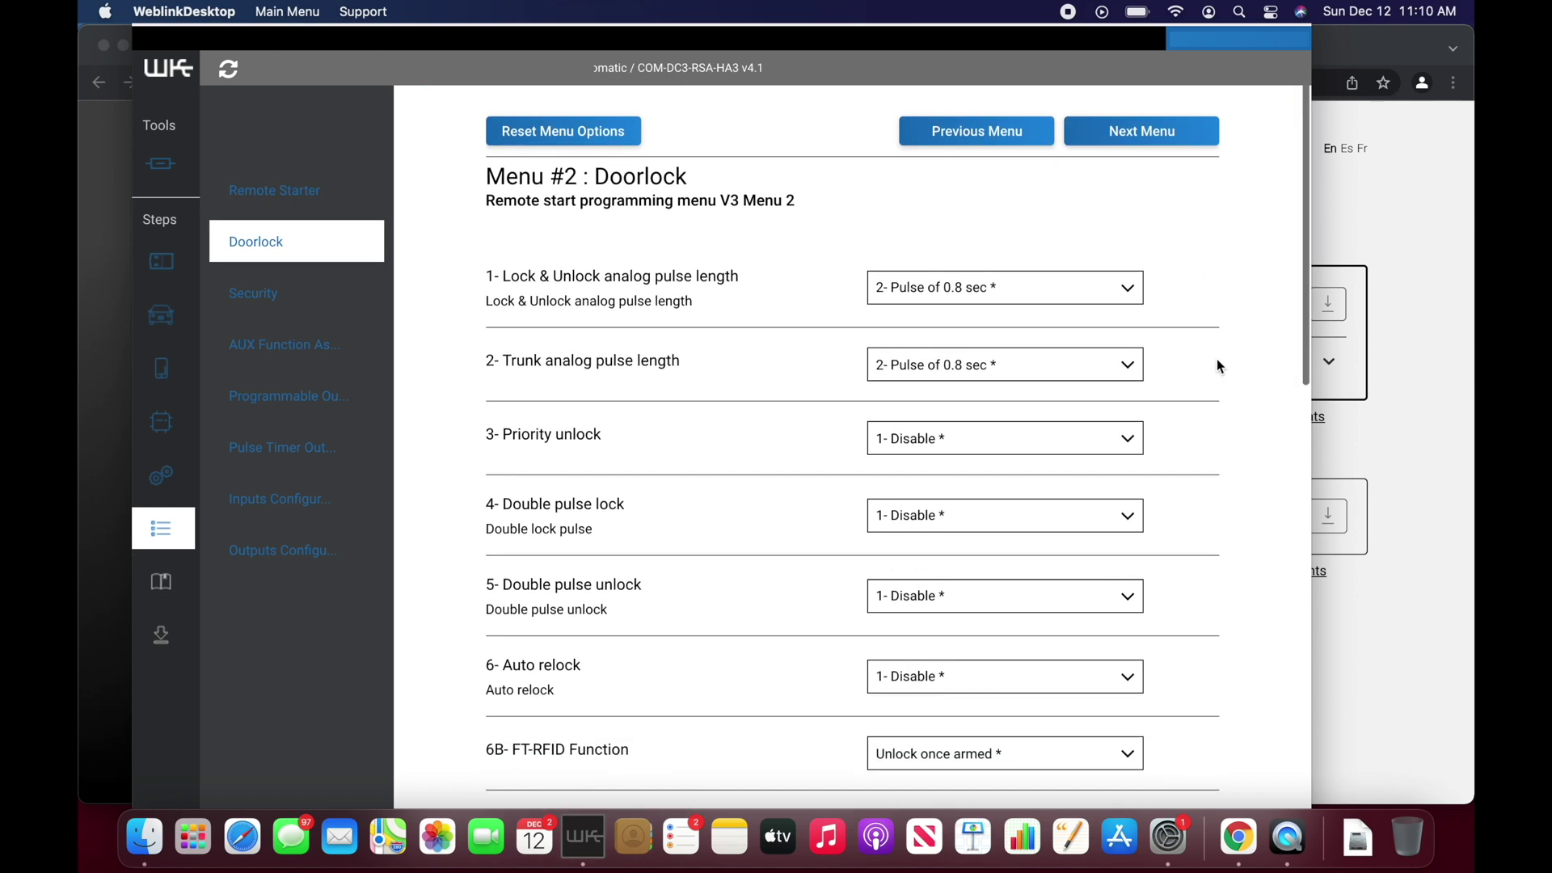
pyautogui.scroll(-5, 1219, 365)
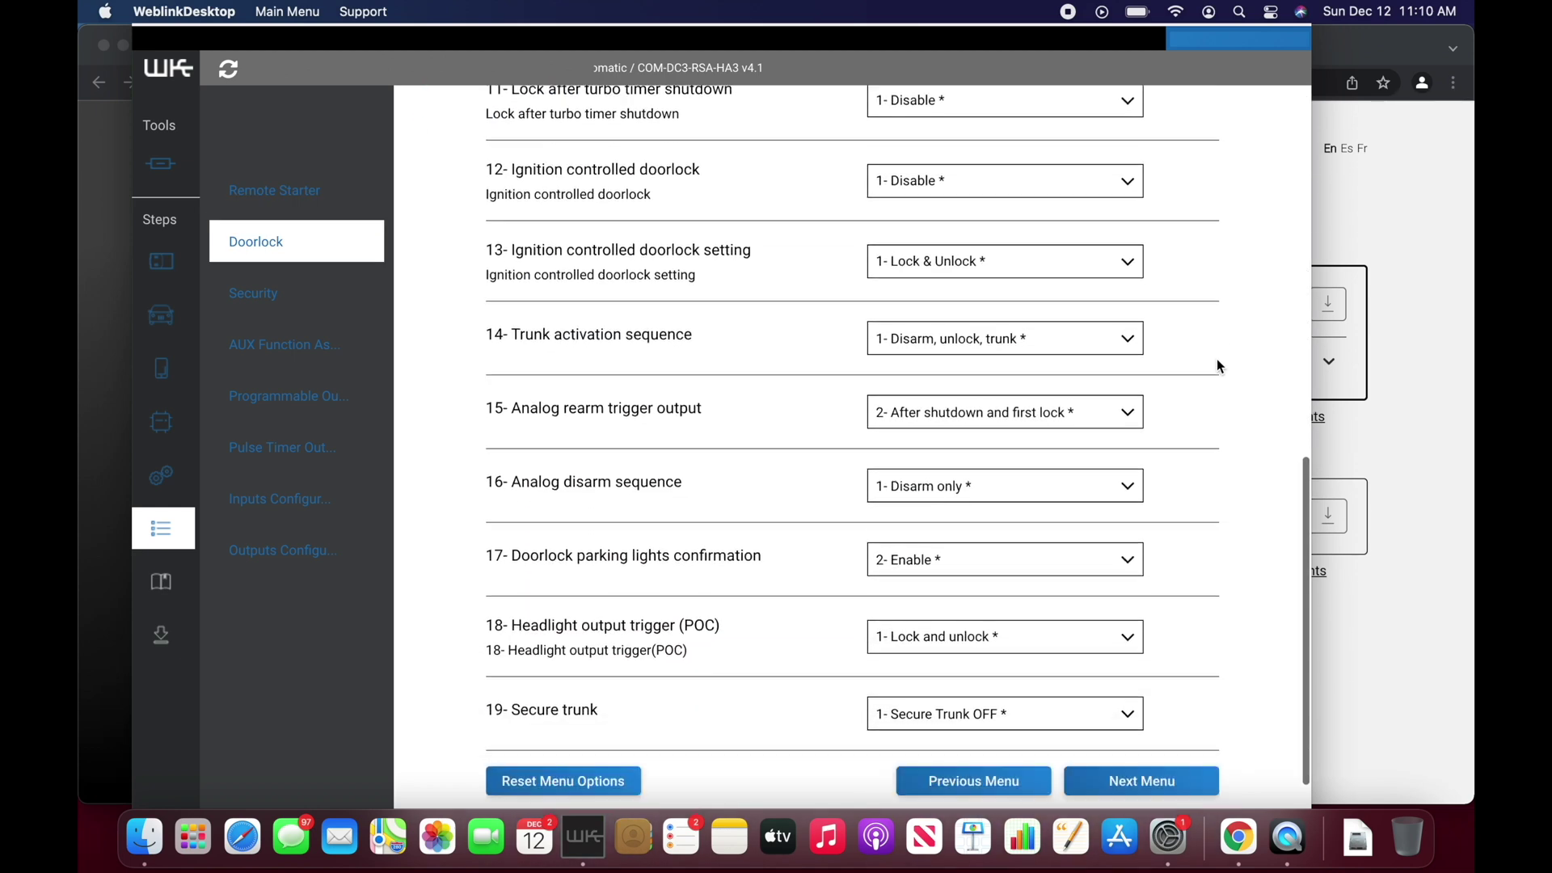
pyautogui.click(1173, 700)
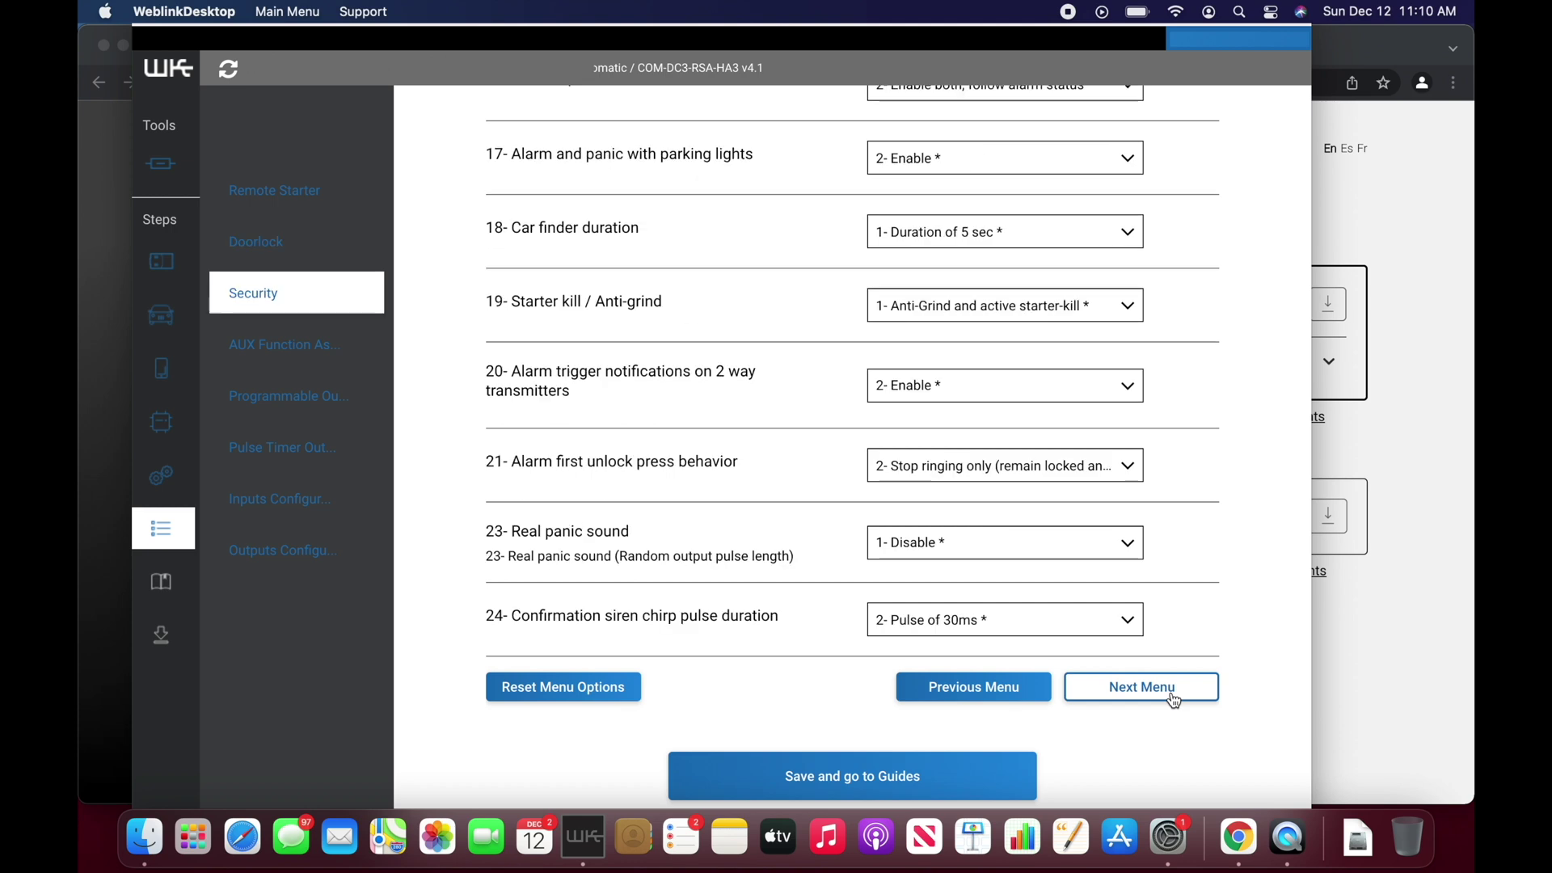
pyautogui.scroll(6, 1258, 530)
pyautogui.scroll(8, 1259, 536)
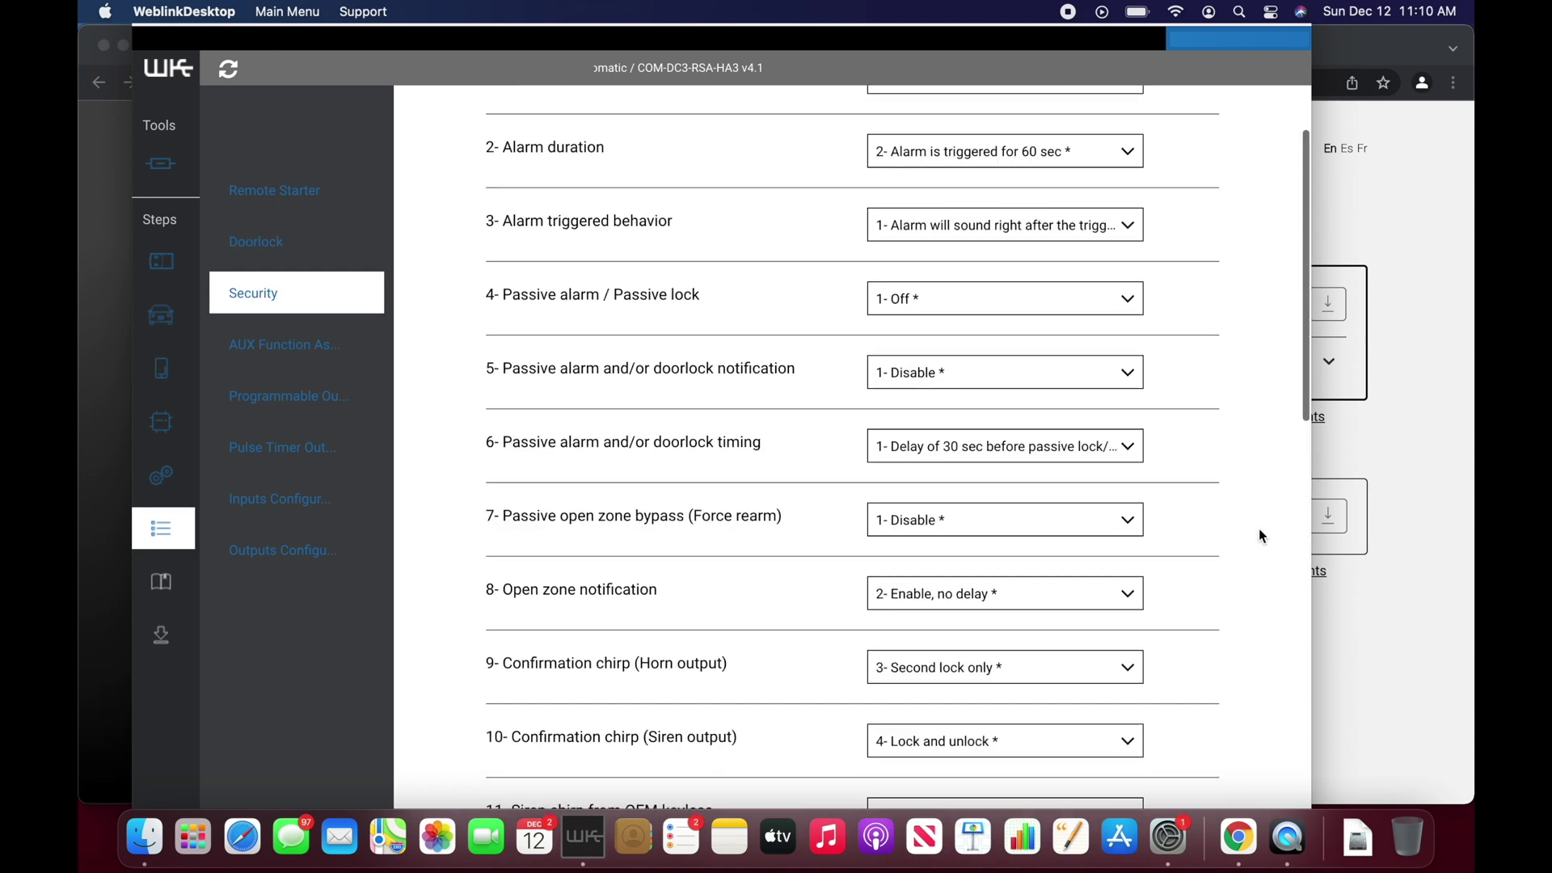
pyautogui.click(1141, 201)
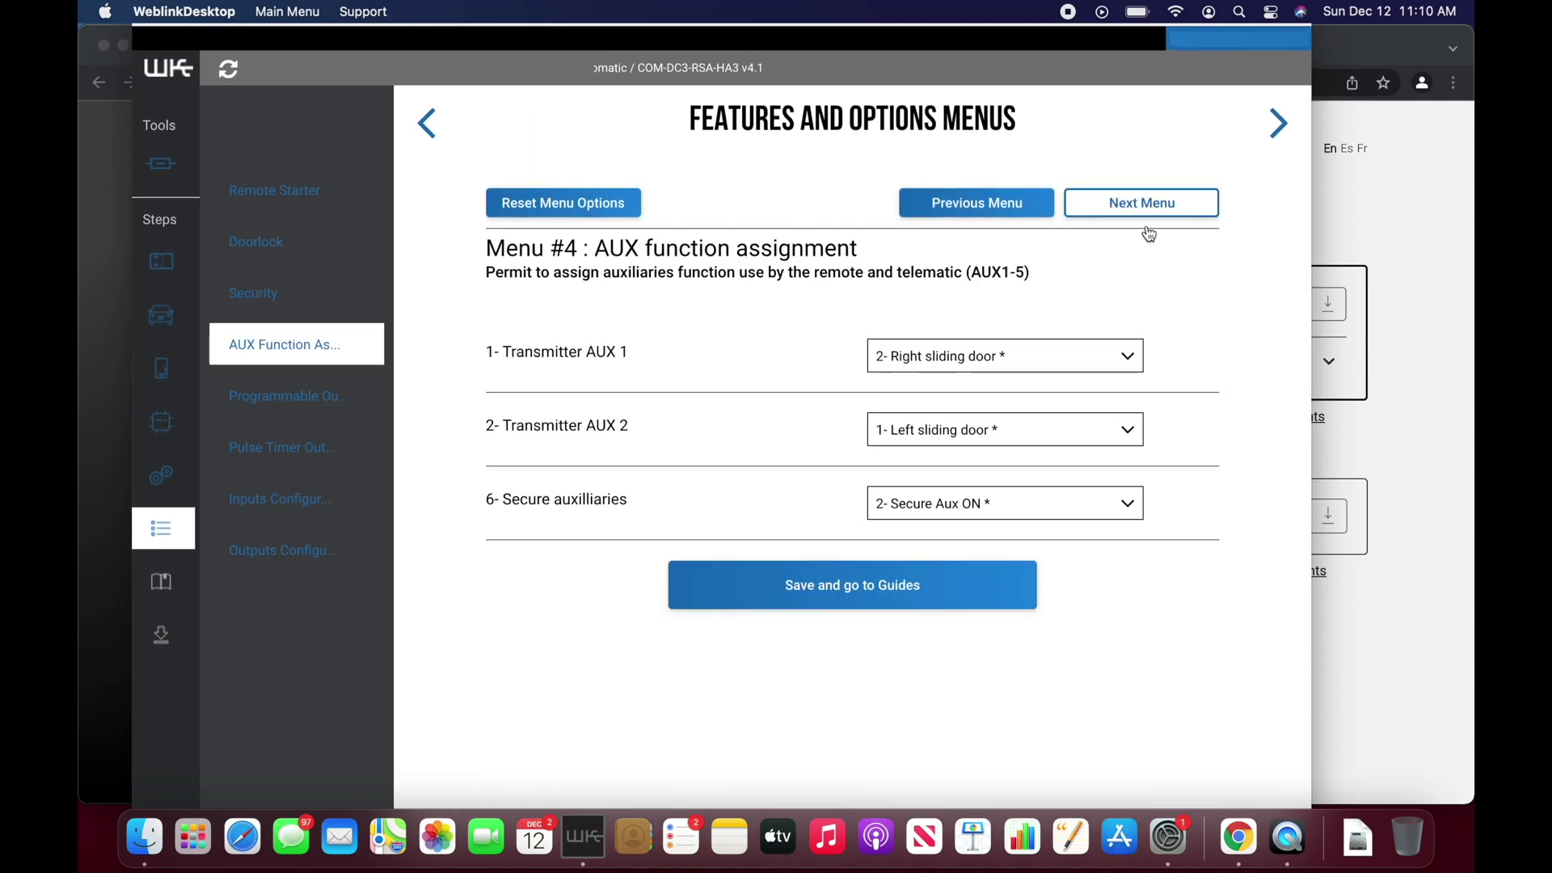
pyautogui.click(1157, 211)
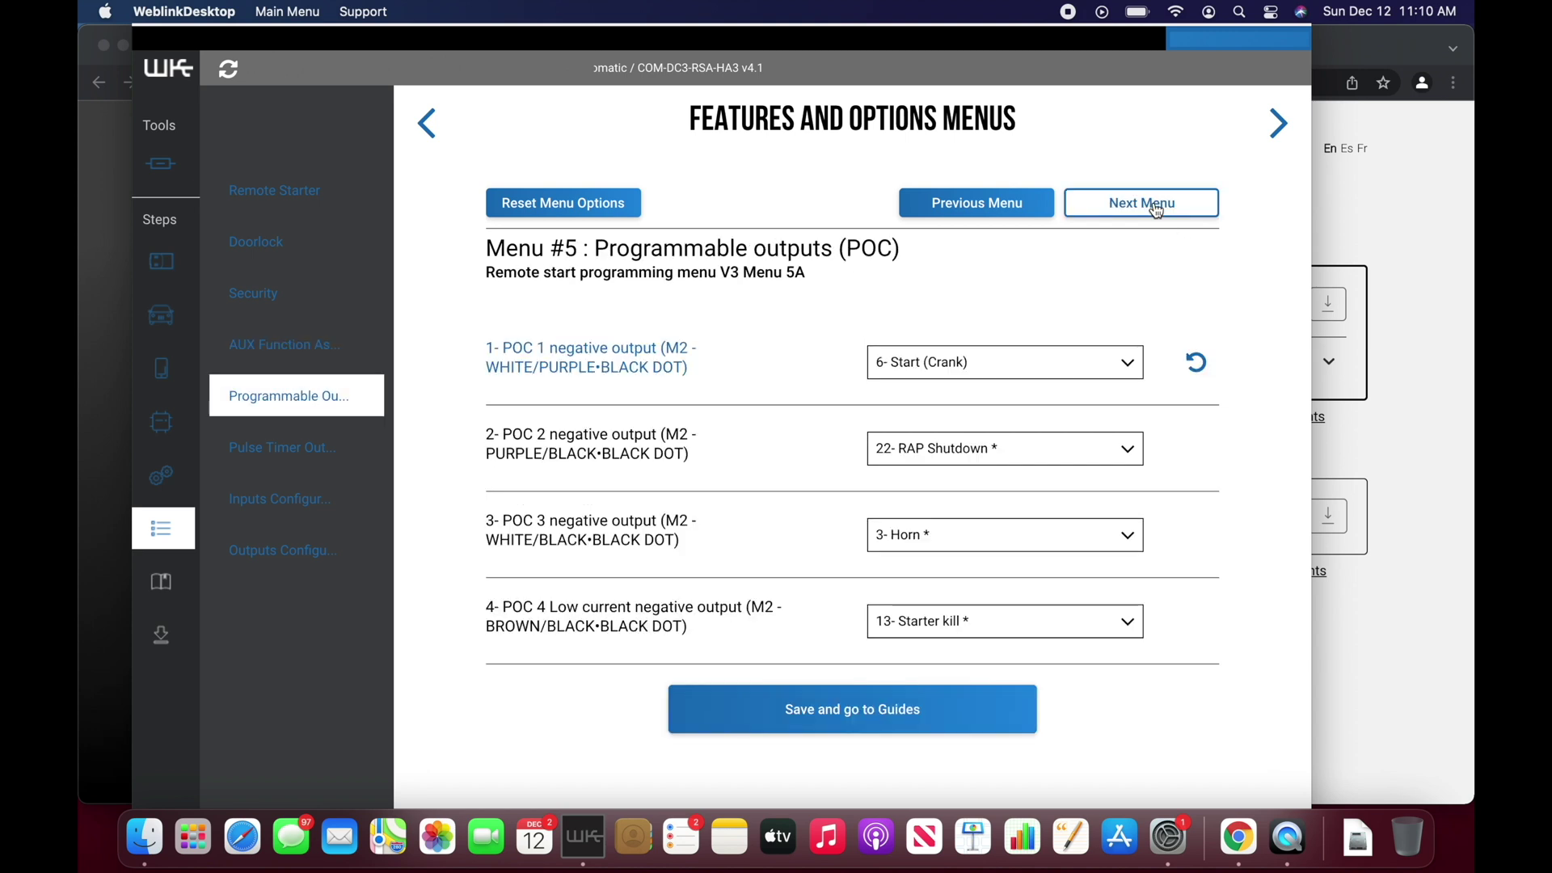
pyautogui.click(1190, 213)
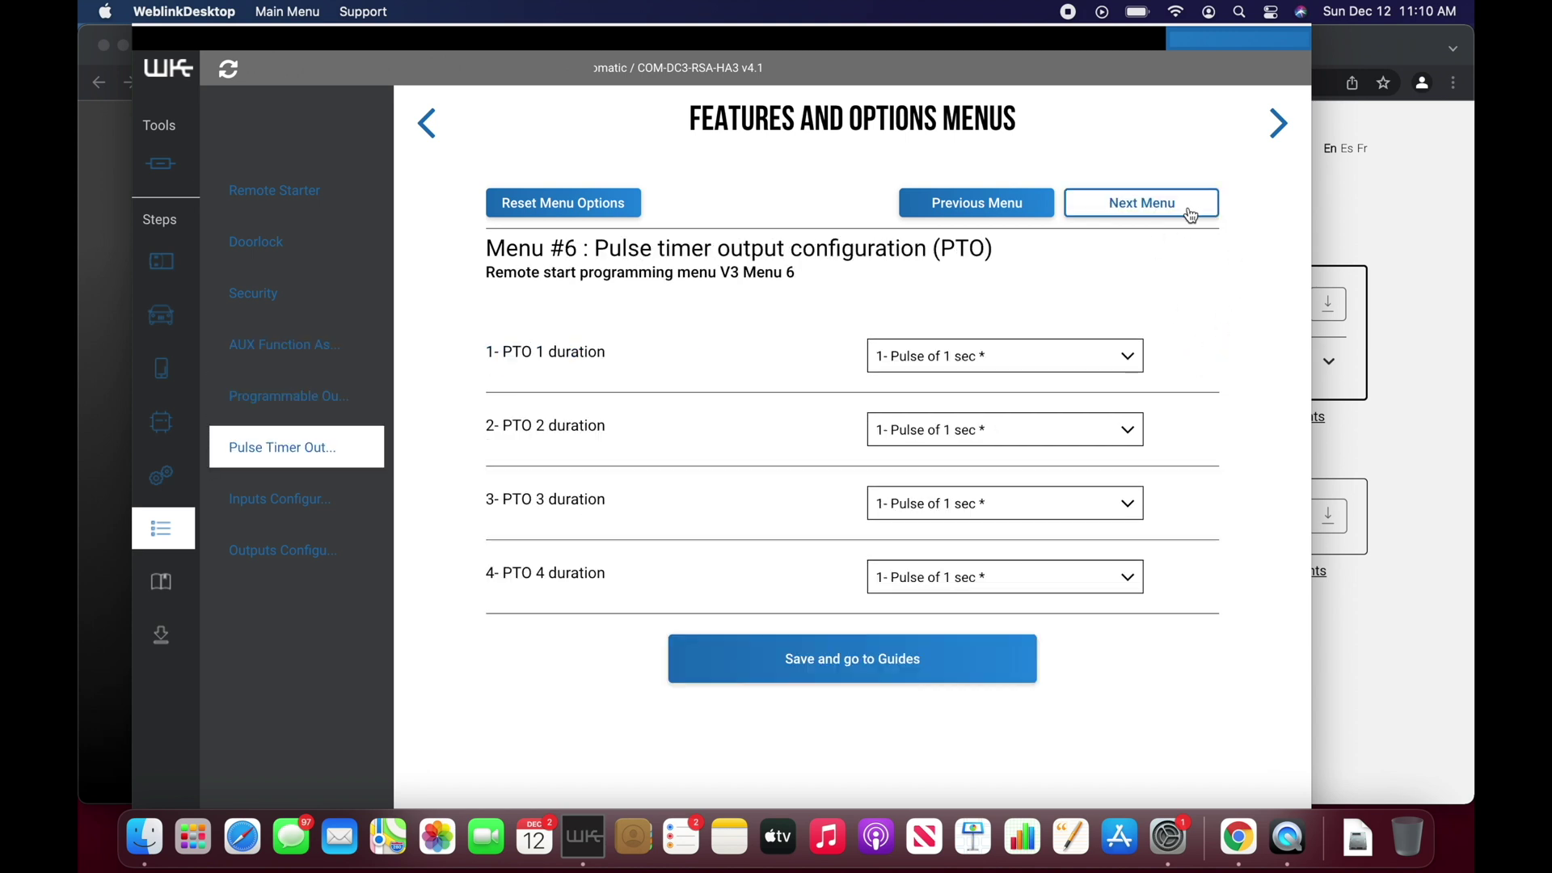
pyautogui.click(1191, 212)
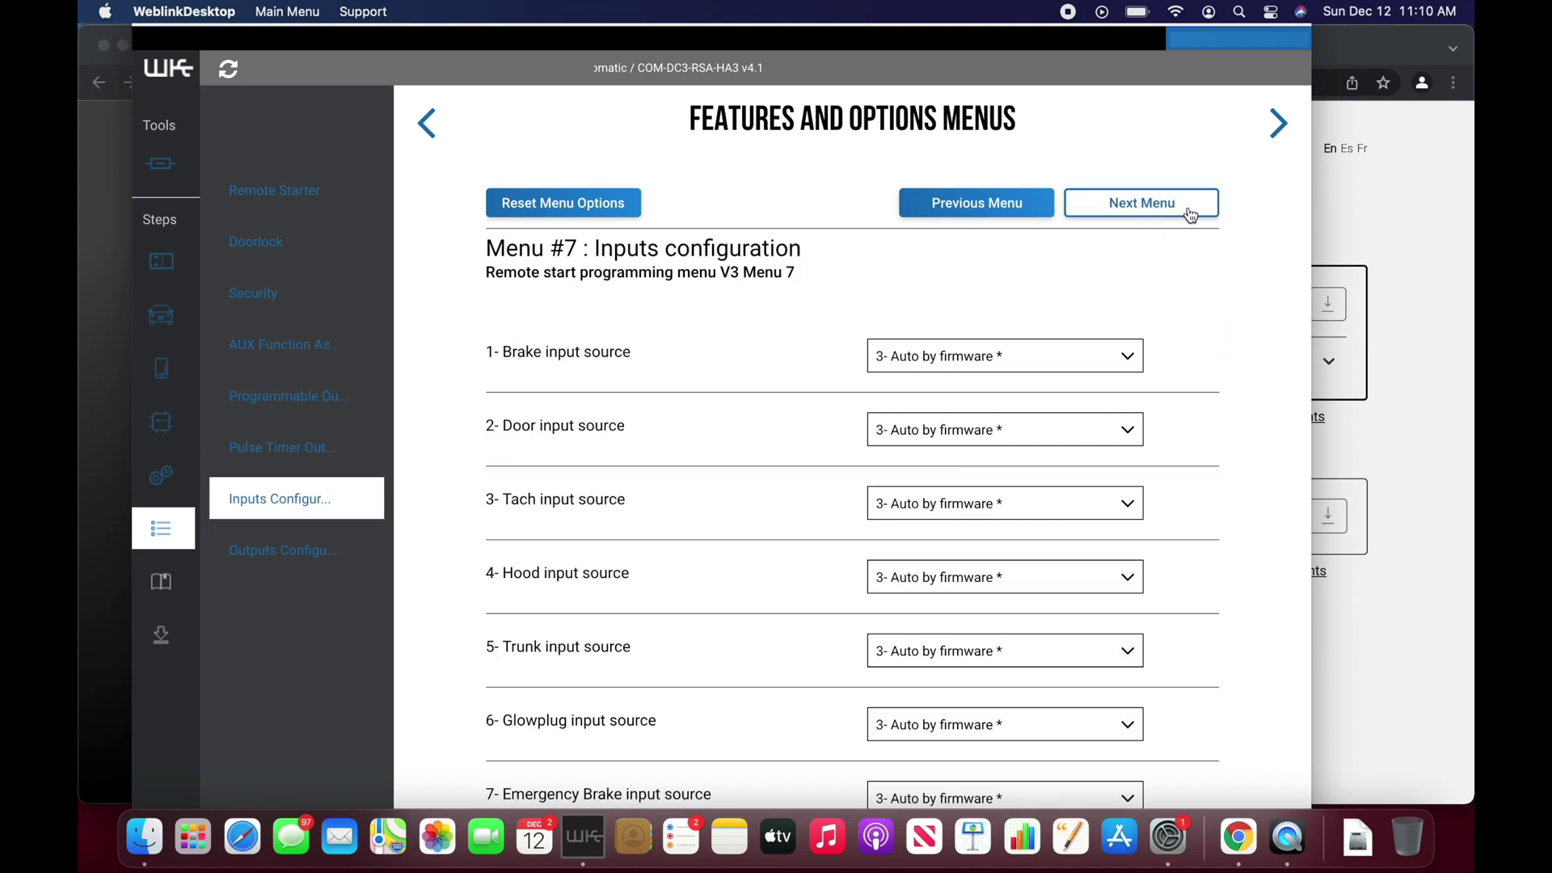
pyautogui.click(1191, 213)
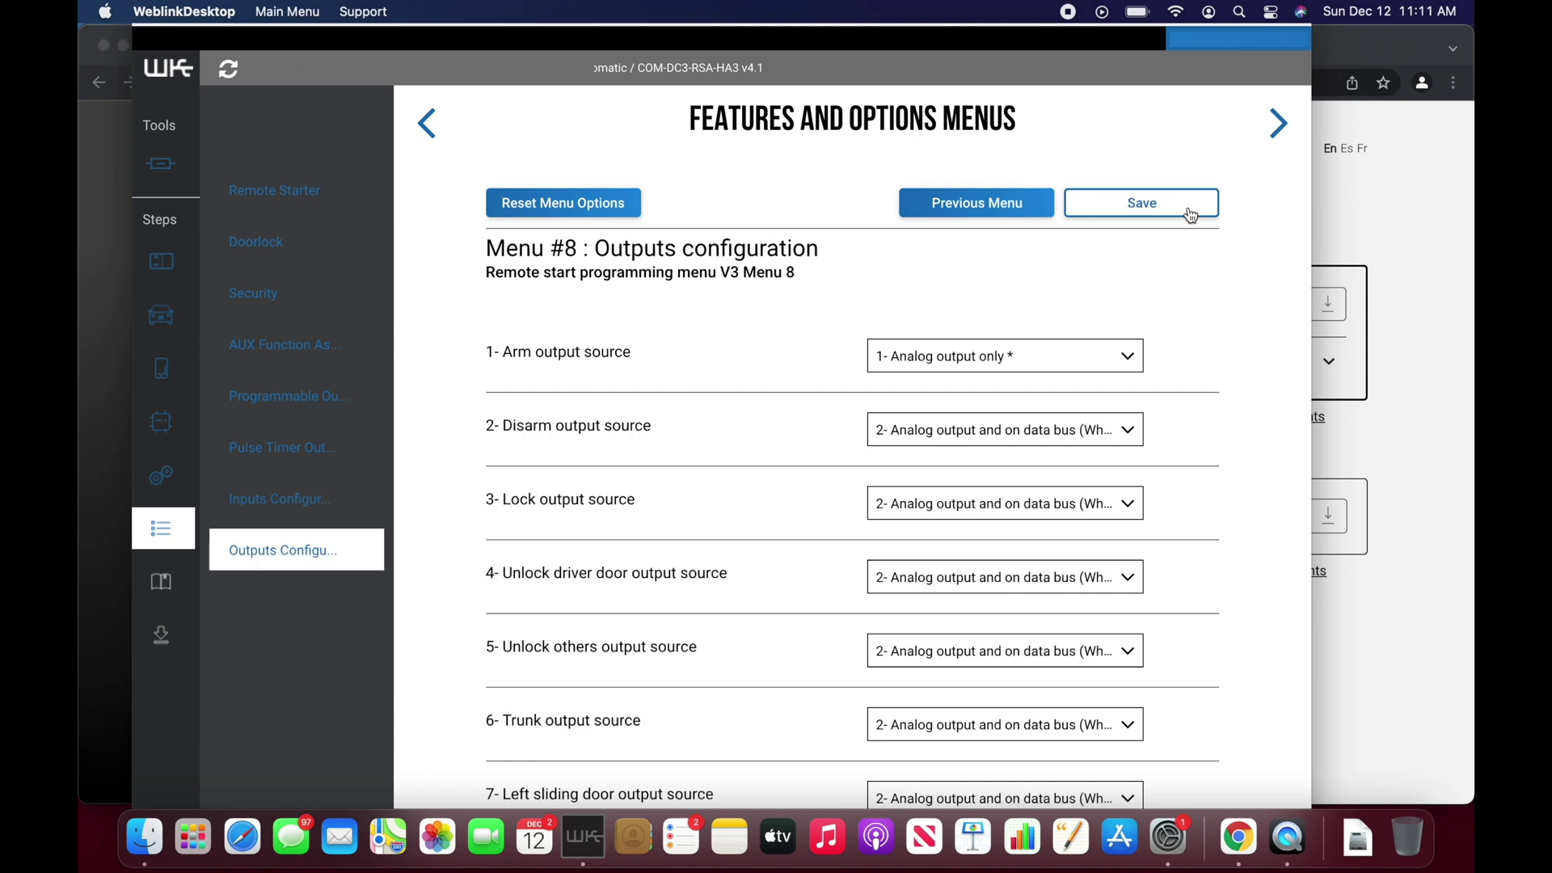
pyautogui.click(1191, 213)
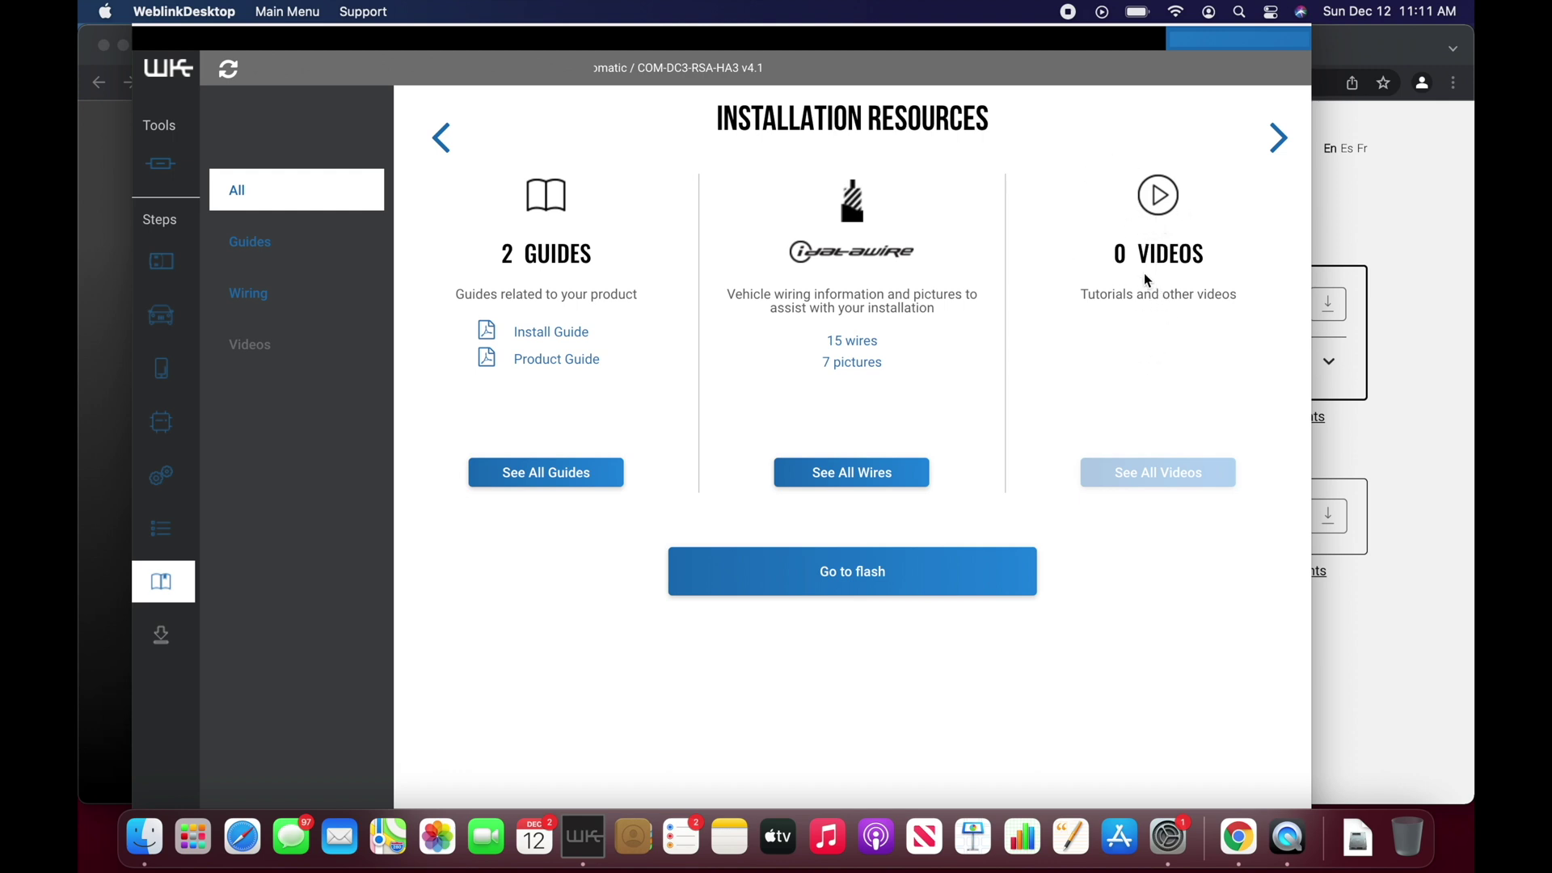
# Open the CR-V Install Guide, widen its viewer and zoom in on the first page
pyautogui.click(552, 333)
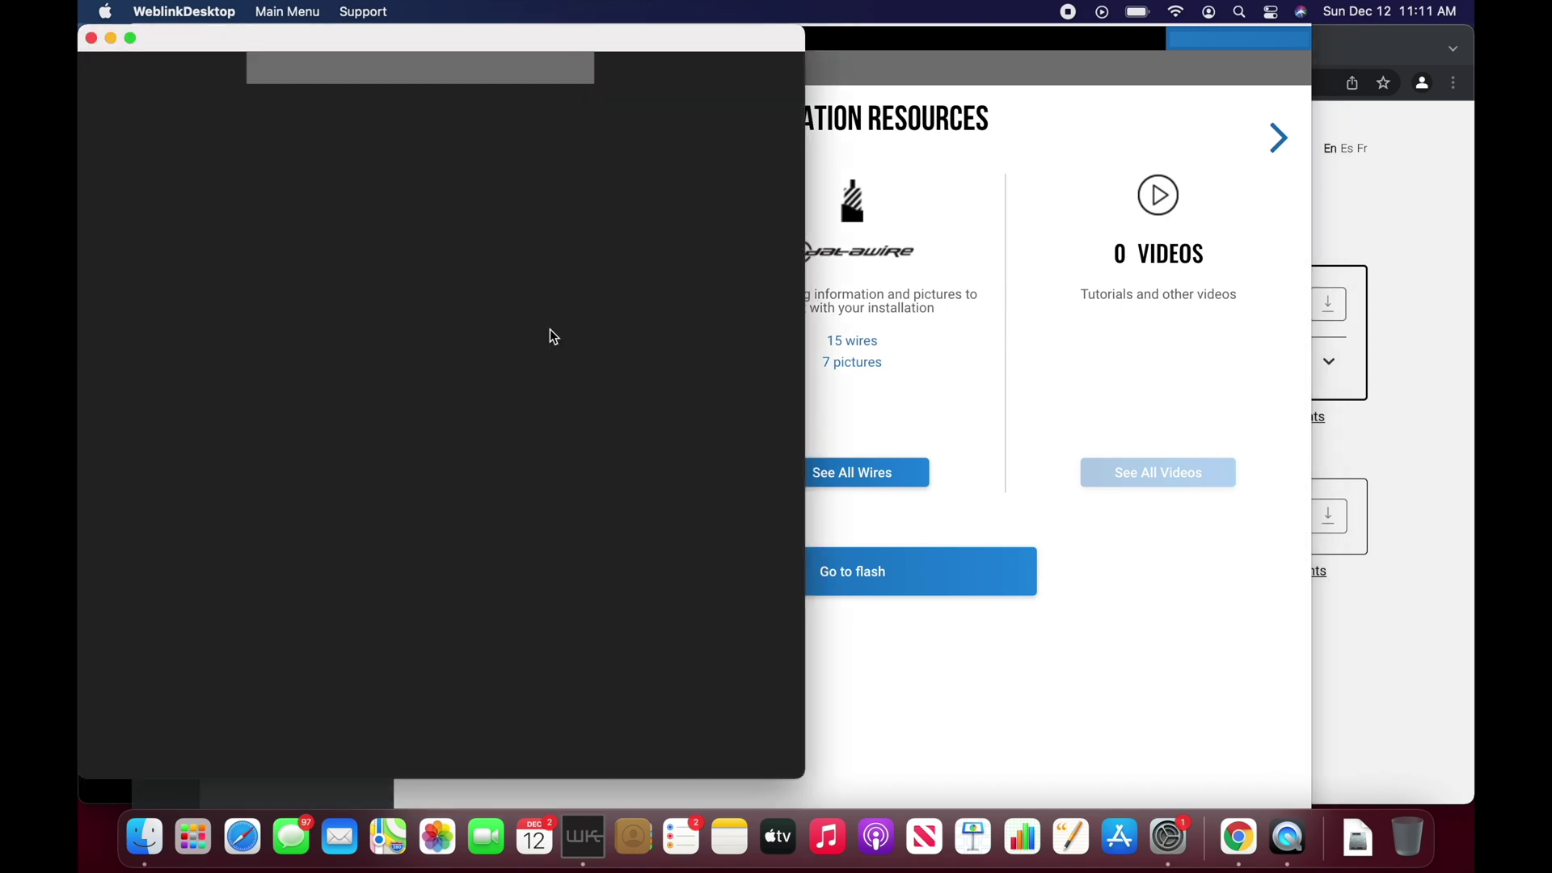
pyautogui.moveTo(806, 242); pyautogui.dragTo(1401, 260)
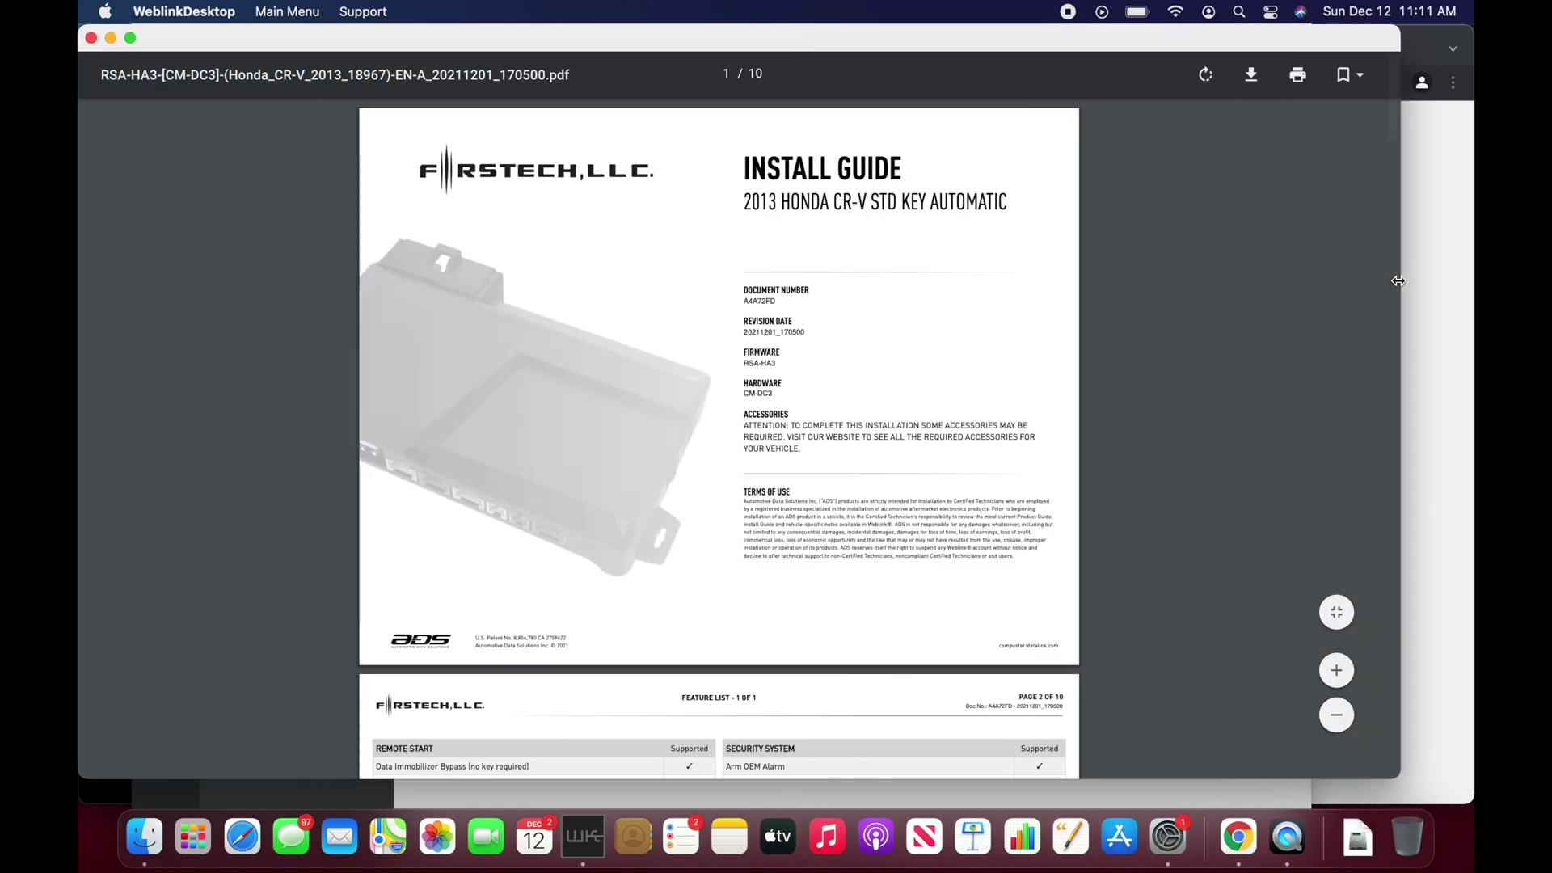
pyautogui.click(1338, 672)
pyautogui.click(1338, 672)
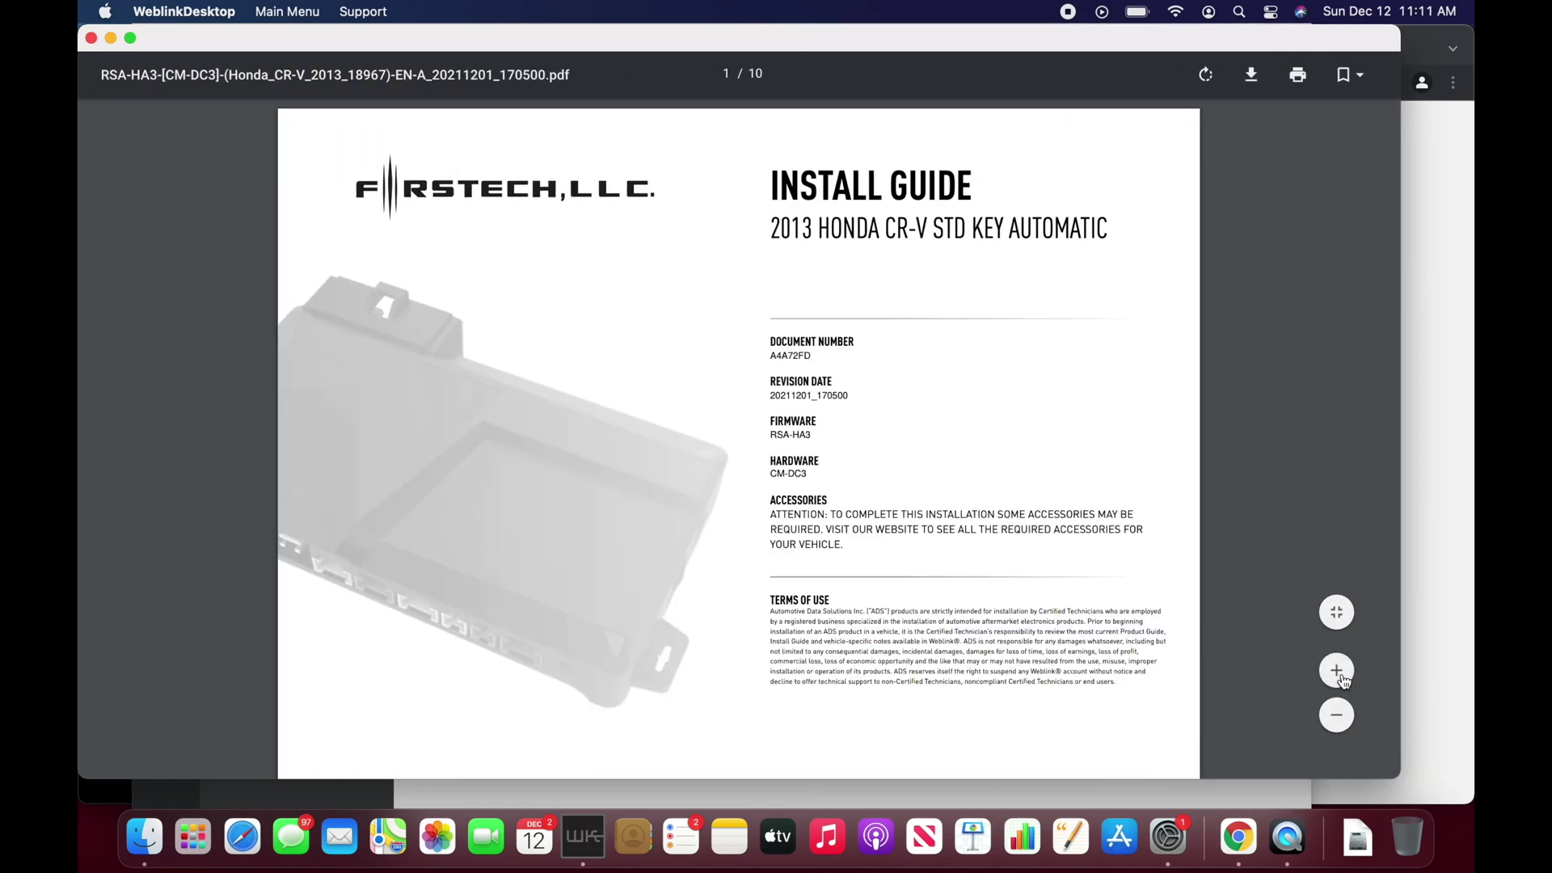
pyautogui.click(1338, 672)
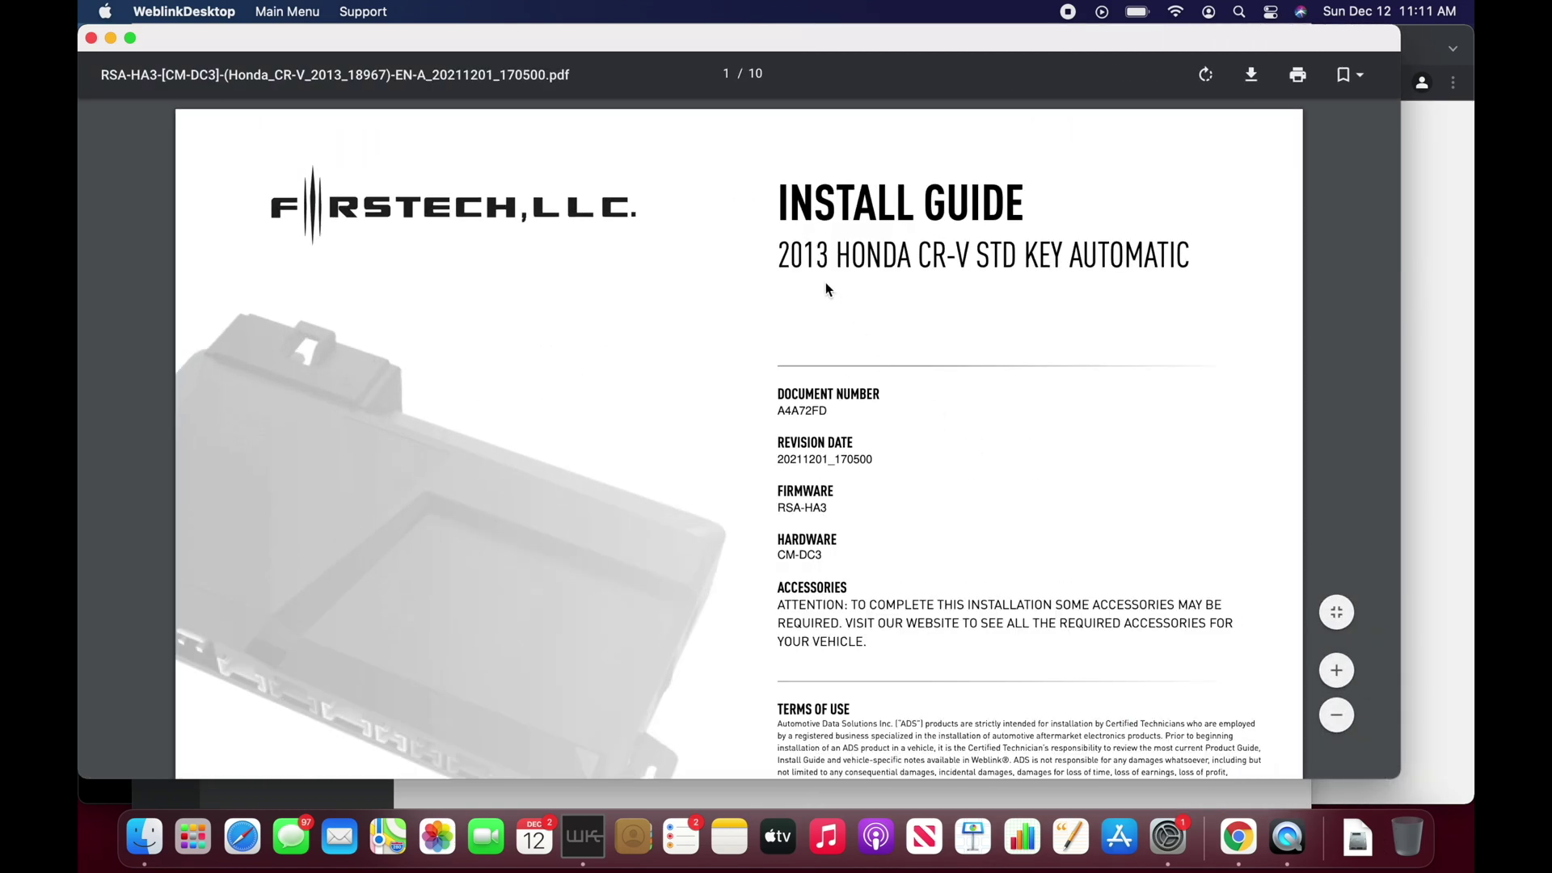
pyautogui.moveTo(770, 249); pyautogui.dragTo(1077, 273)
pyautogui.click(1077, 273)
# Scroll past the page 2 feature list to the page 4 T-harness wiring diagram
pyautogui.scroll(-15, 1018, 430)
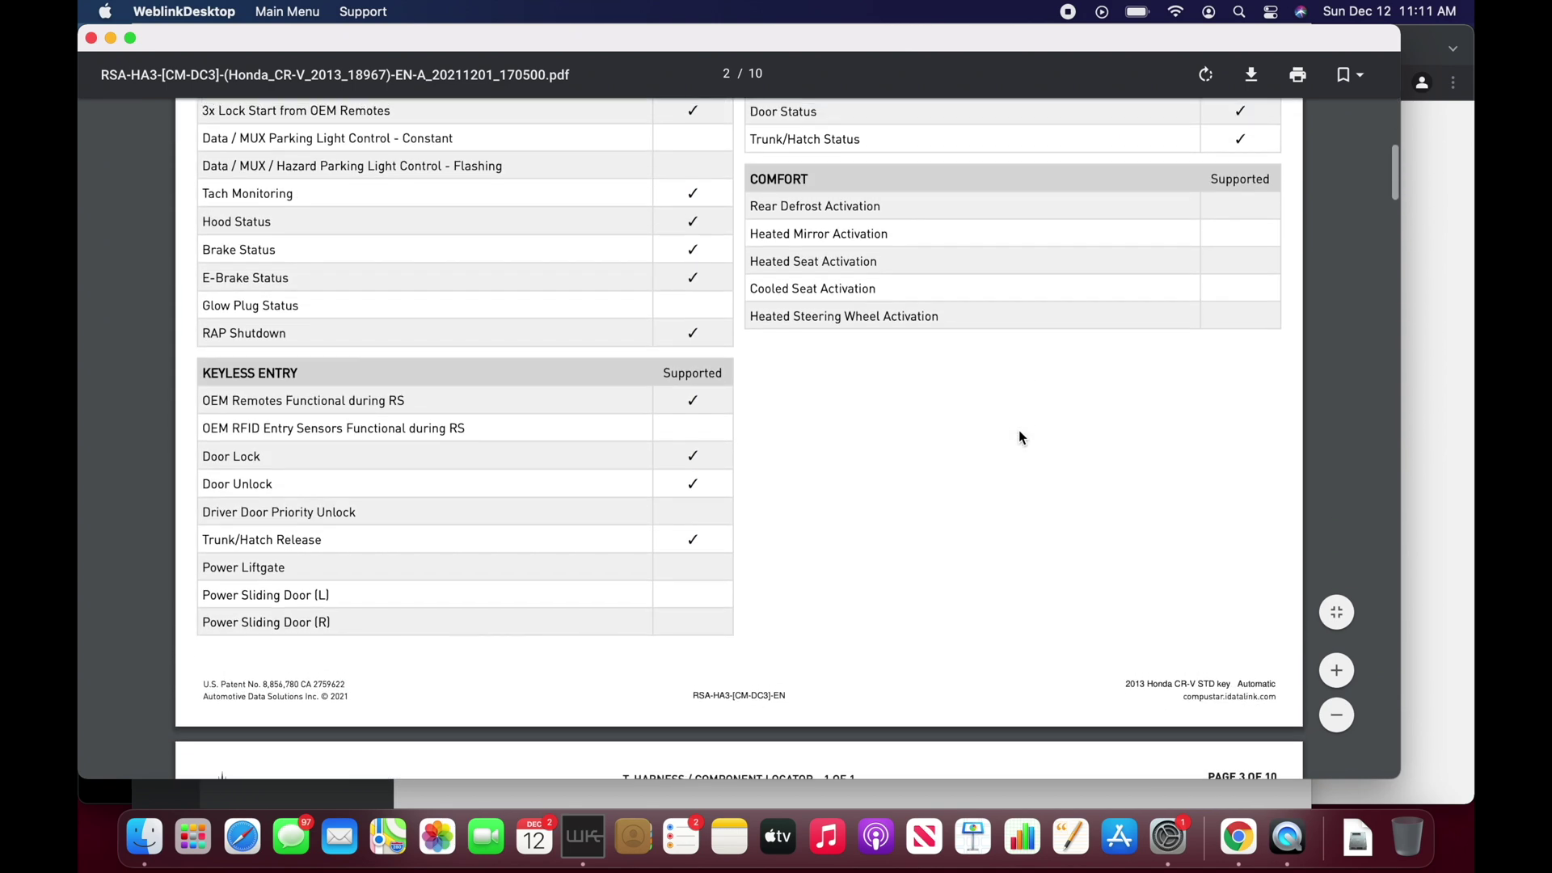
pyautogui.scroll(5, 1019, 433)
pyautogui.scroll(-4, 1018, 436)
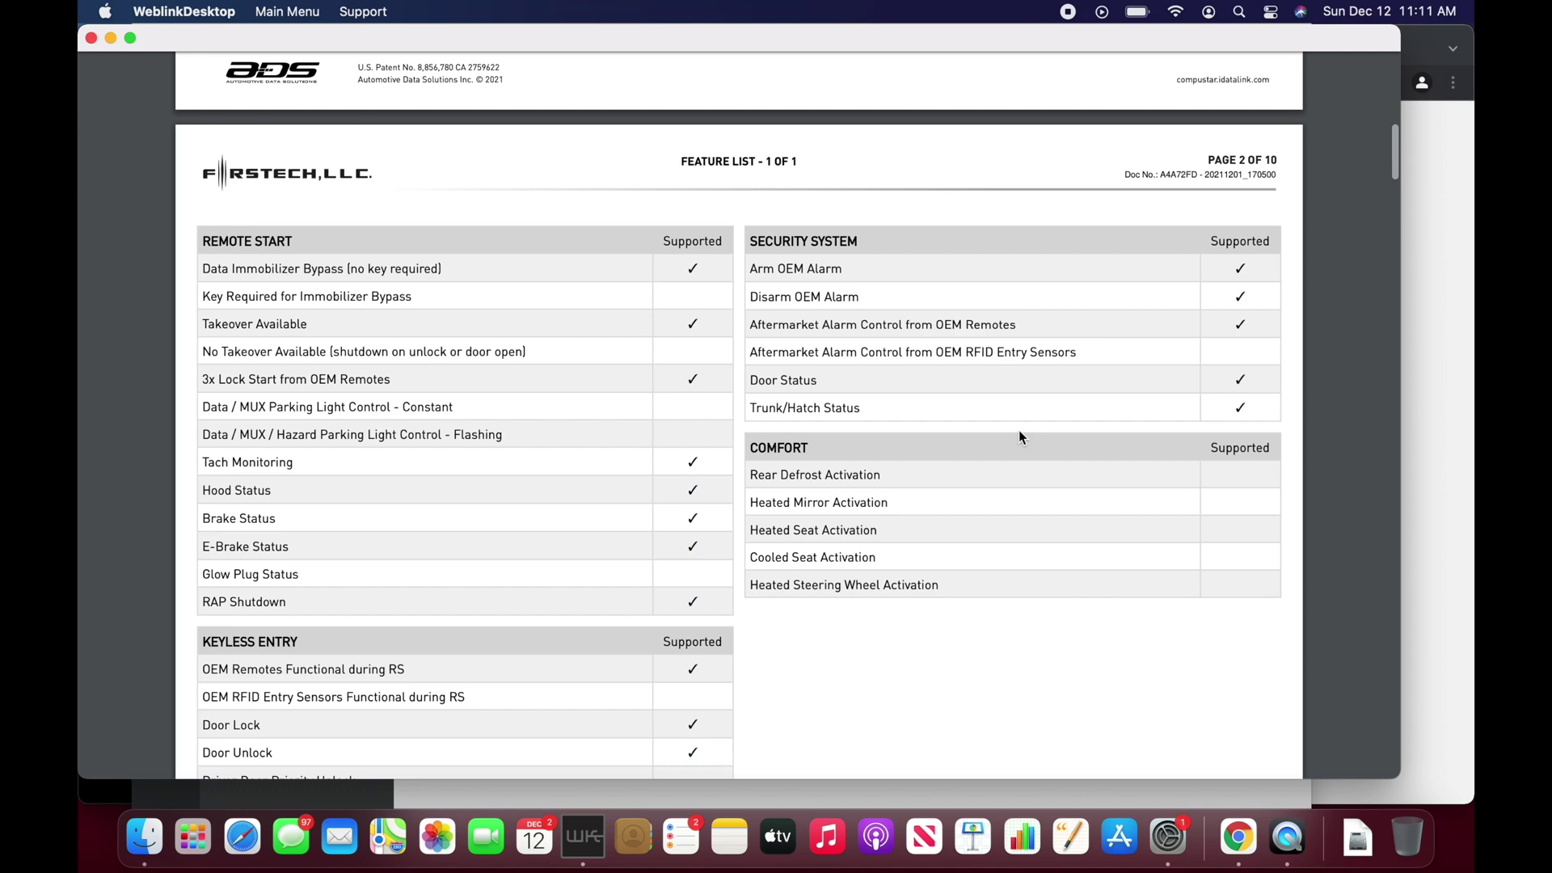
pyautogui.scroll(-20, 1020, 438)
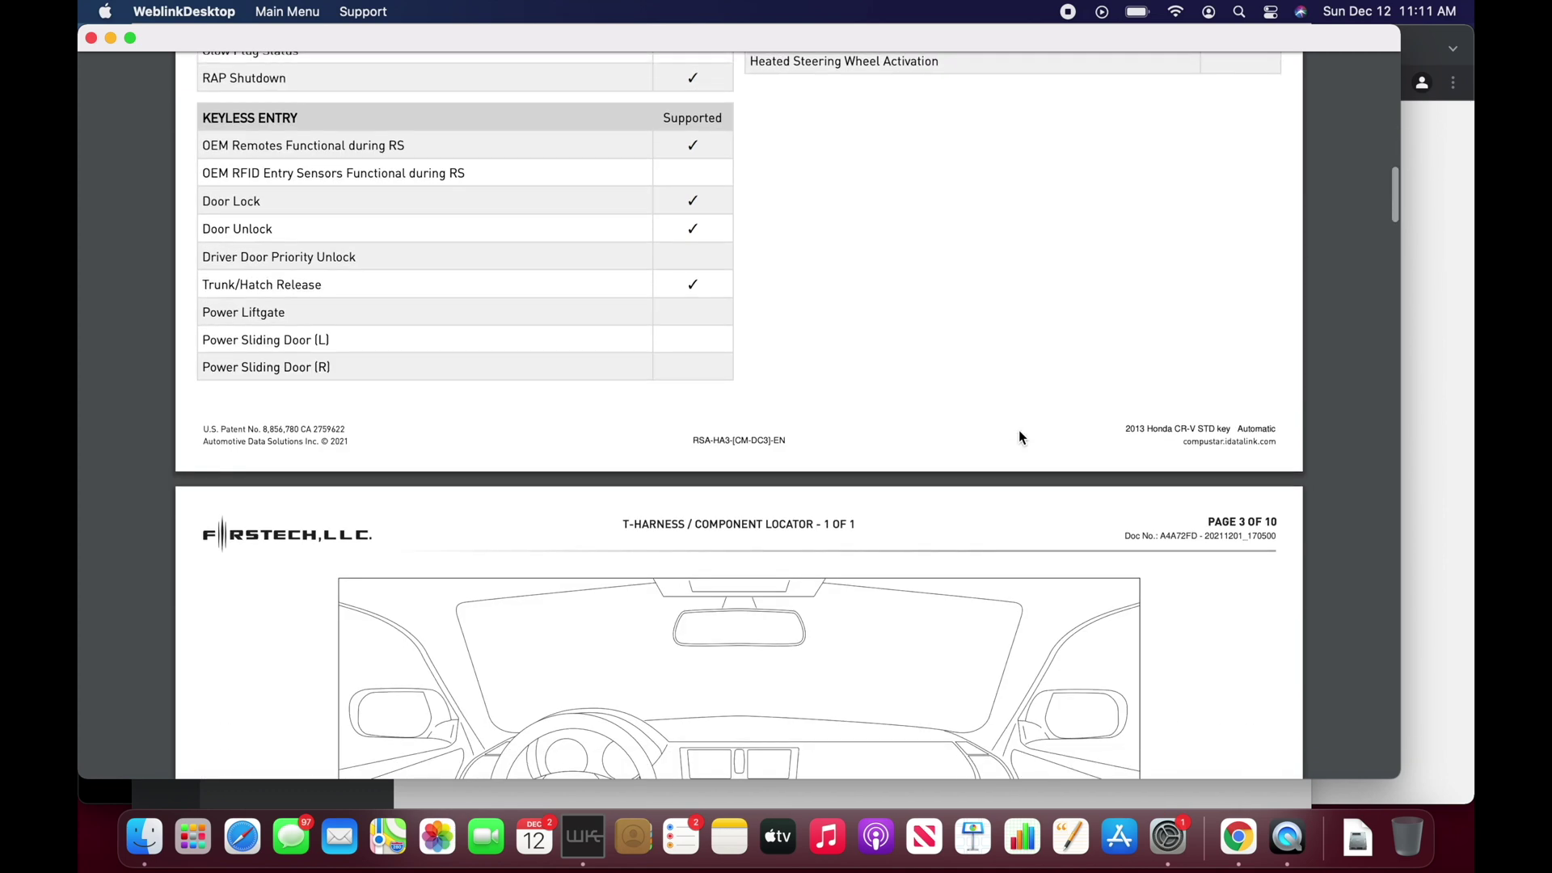
pyautogui.scroll(2, 1020, 436)
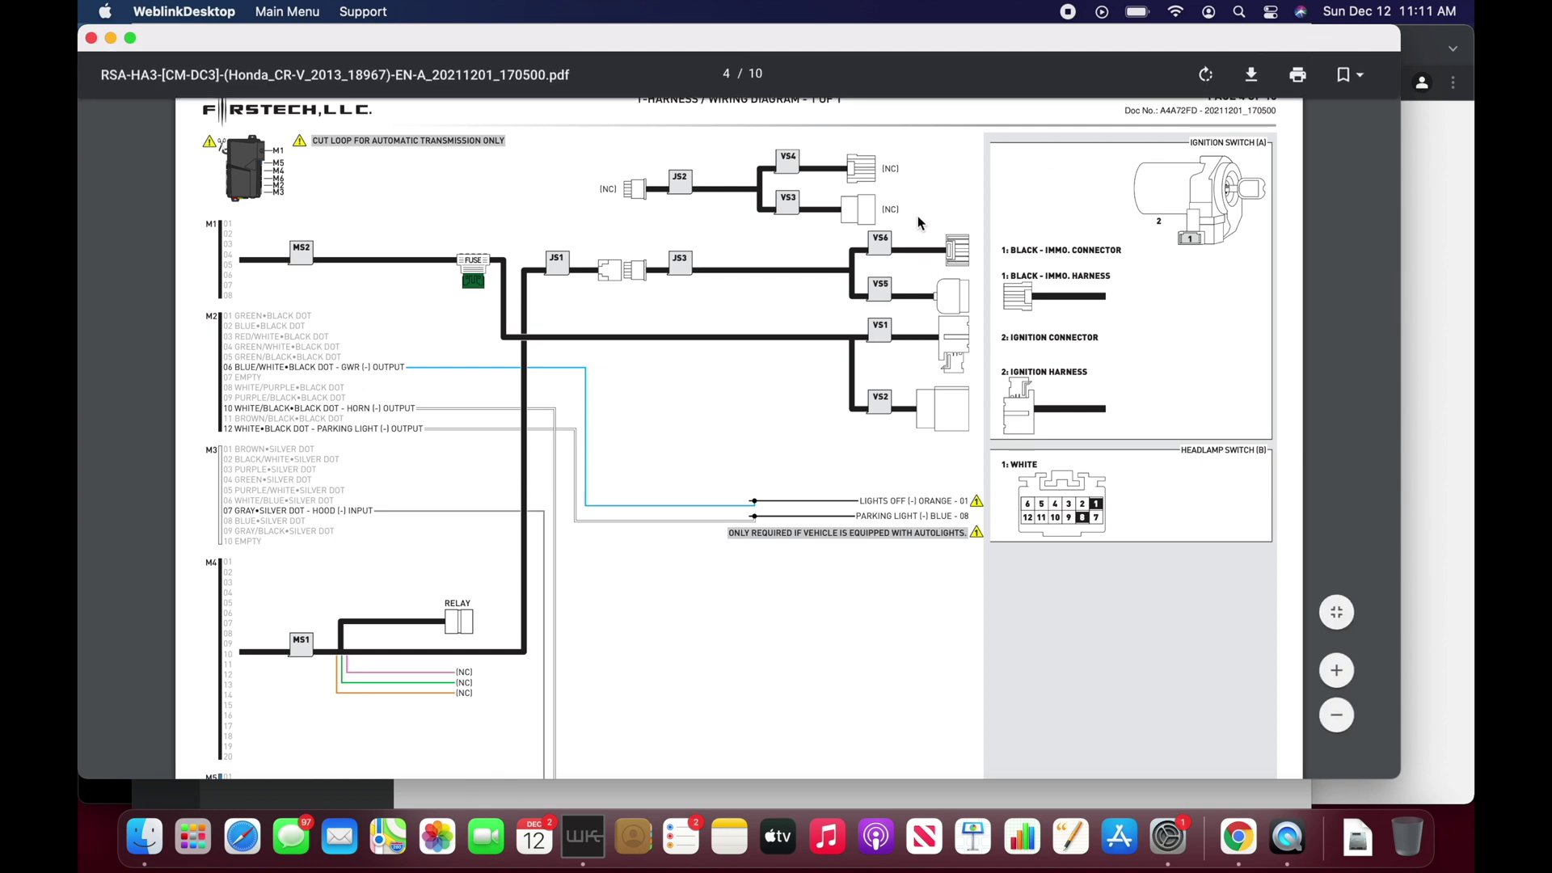
# Read down page 4's T-harness diagram to the horn, hood switch and parking light wiring
pyautogui.scroll(1, 796, 179)
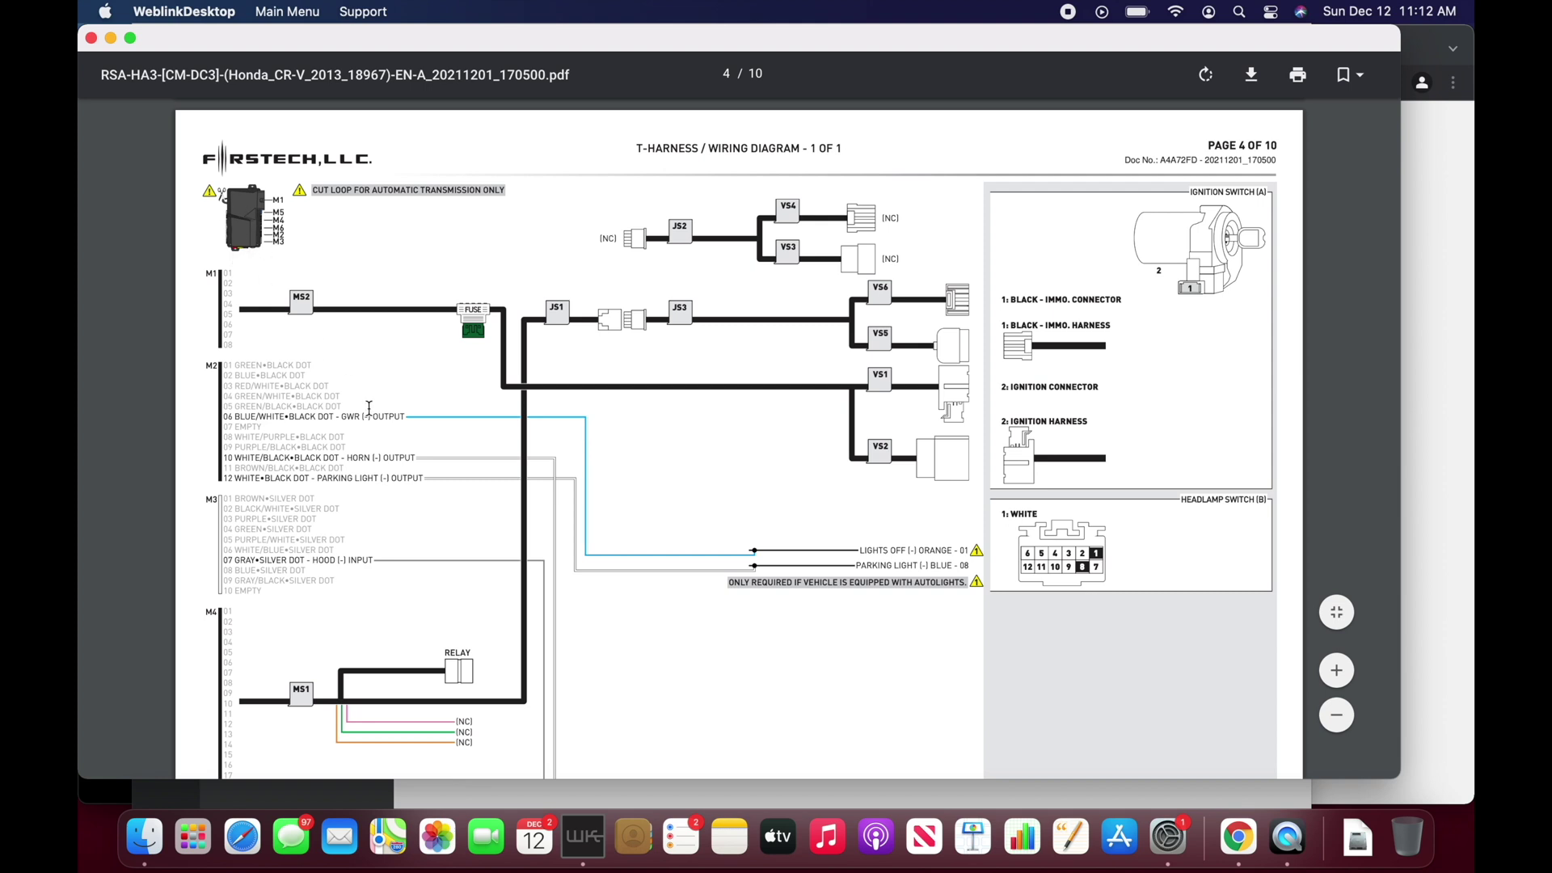
pyautogui.scroll(-3, 369, 408)
pyautogui.scroll(-2, 369, 409)
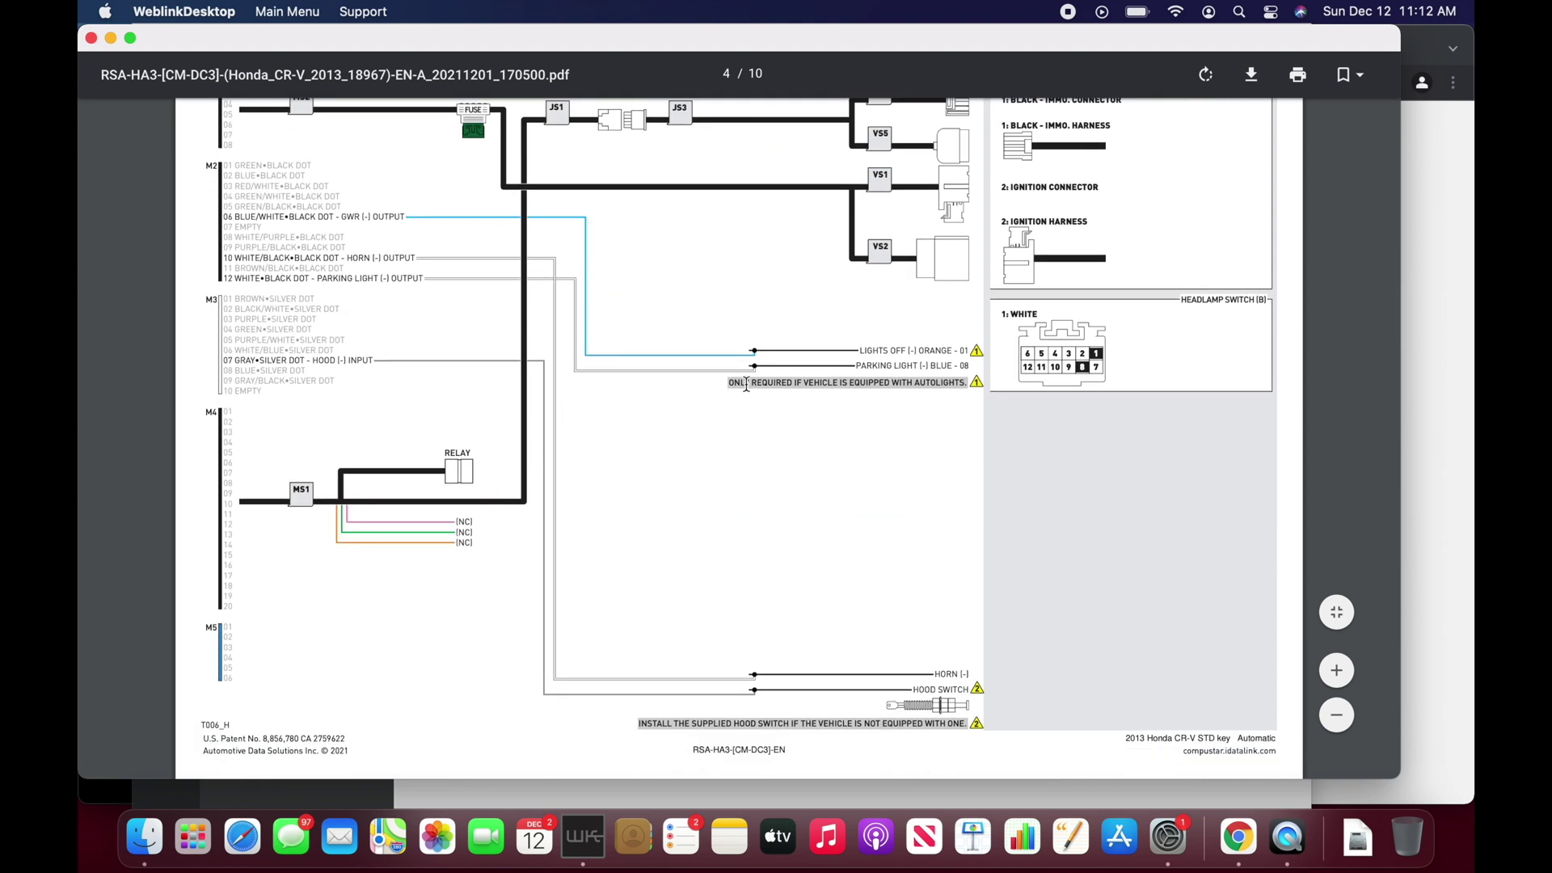
pyautogui.scroll(1, 653, 371)
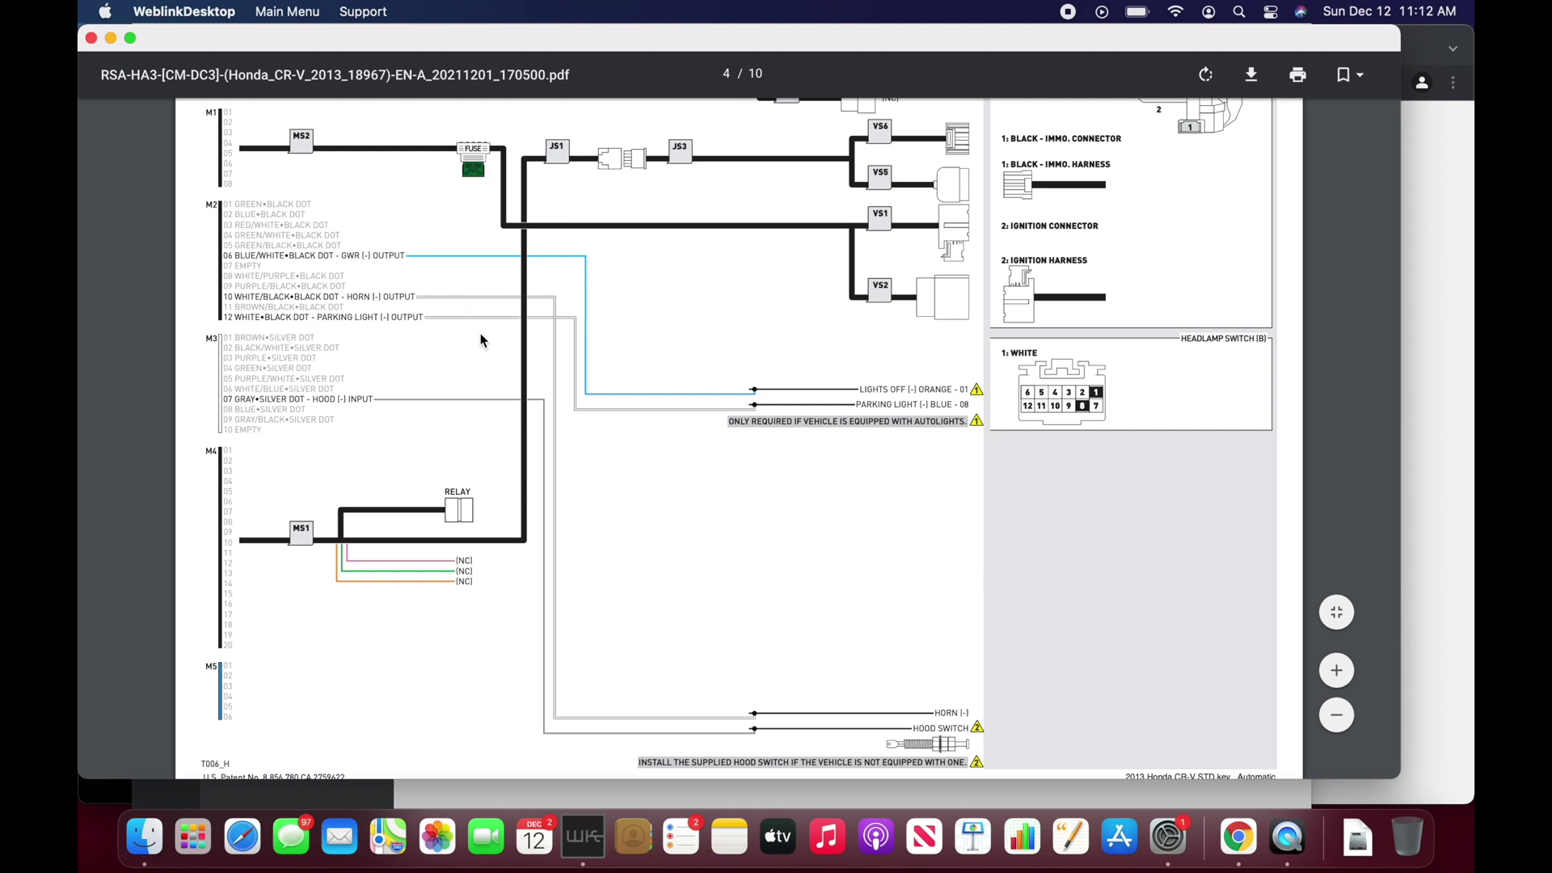
pyautogui.scroll(-1, 625, 337)
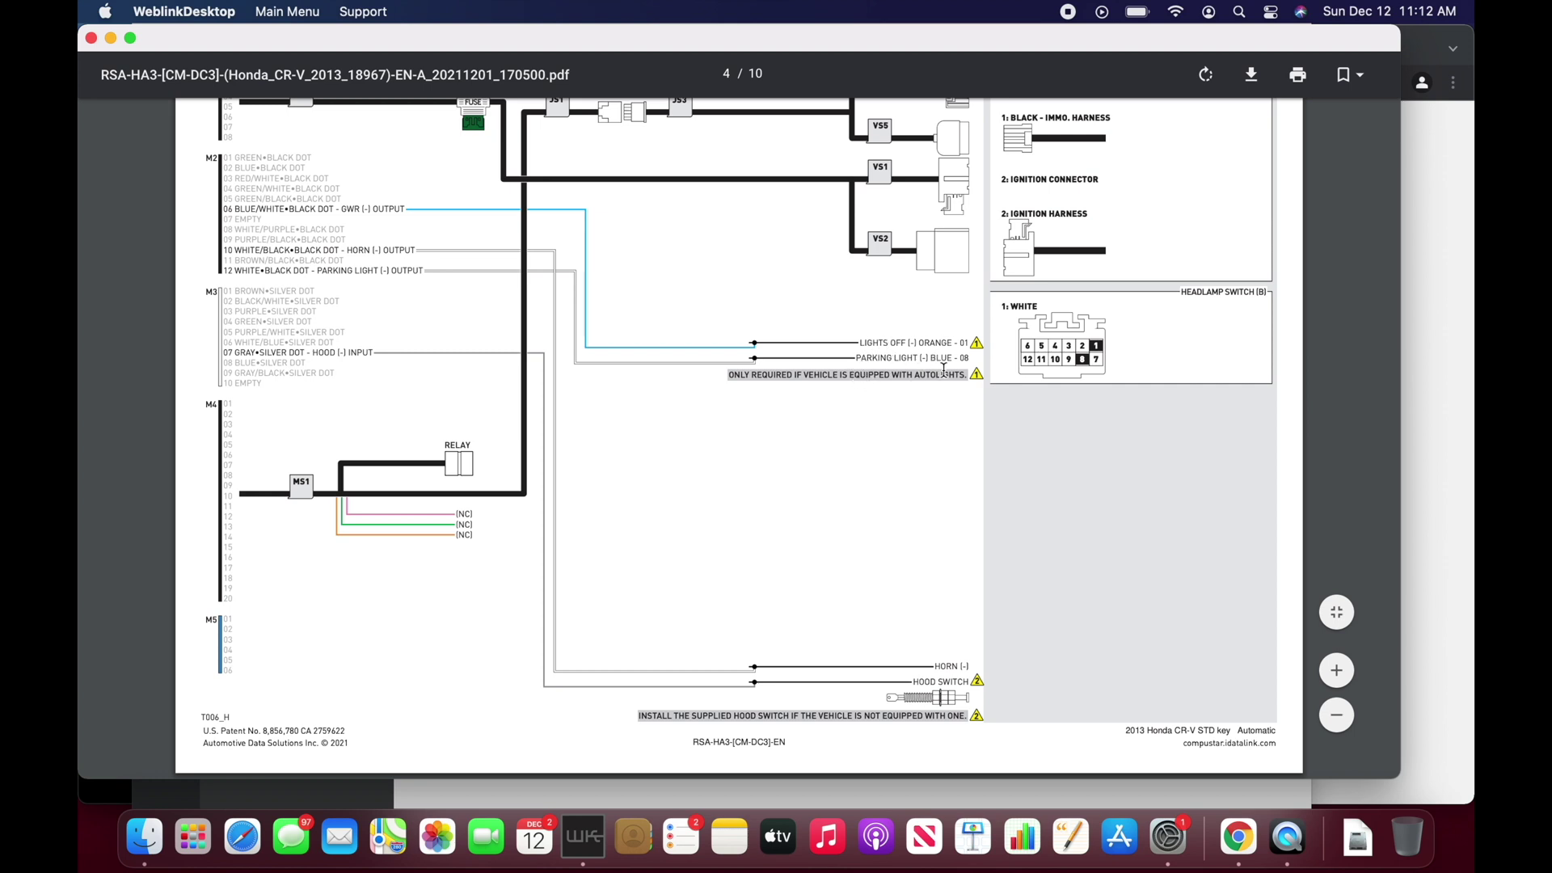
pyautogui.scroll(-2, 935, 506)
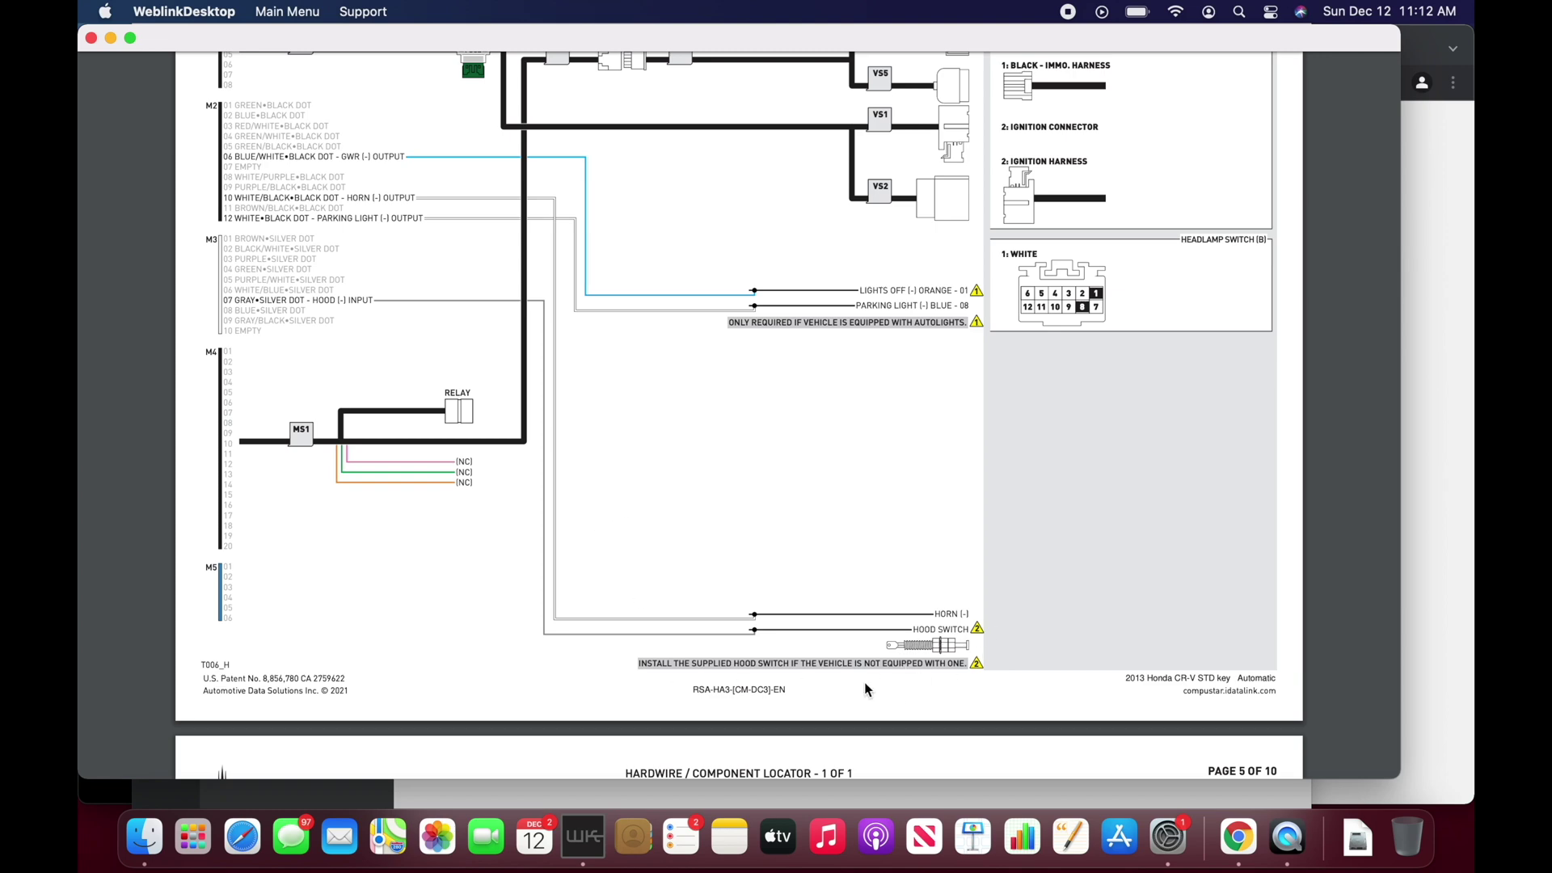
# Look over the page 5 component locator drawings and return to the page 4 diagram
pyautogui.scroll(-3, 674, 473)
pyautogui.scroll(-15, 674, 474)
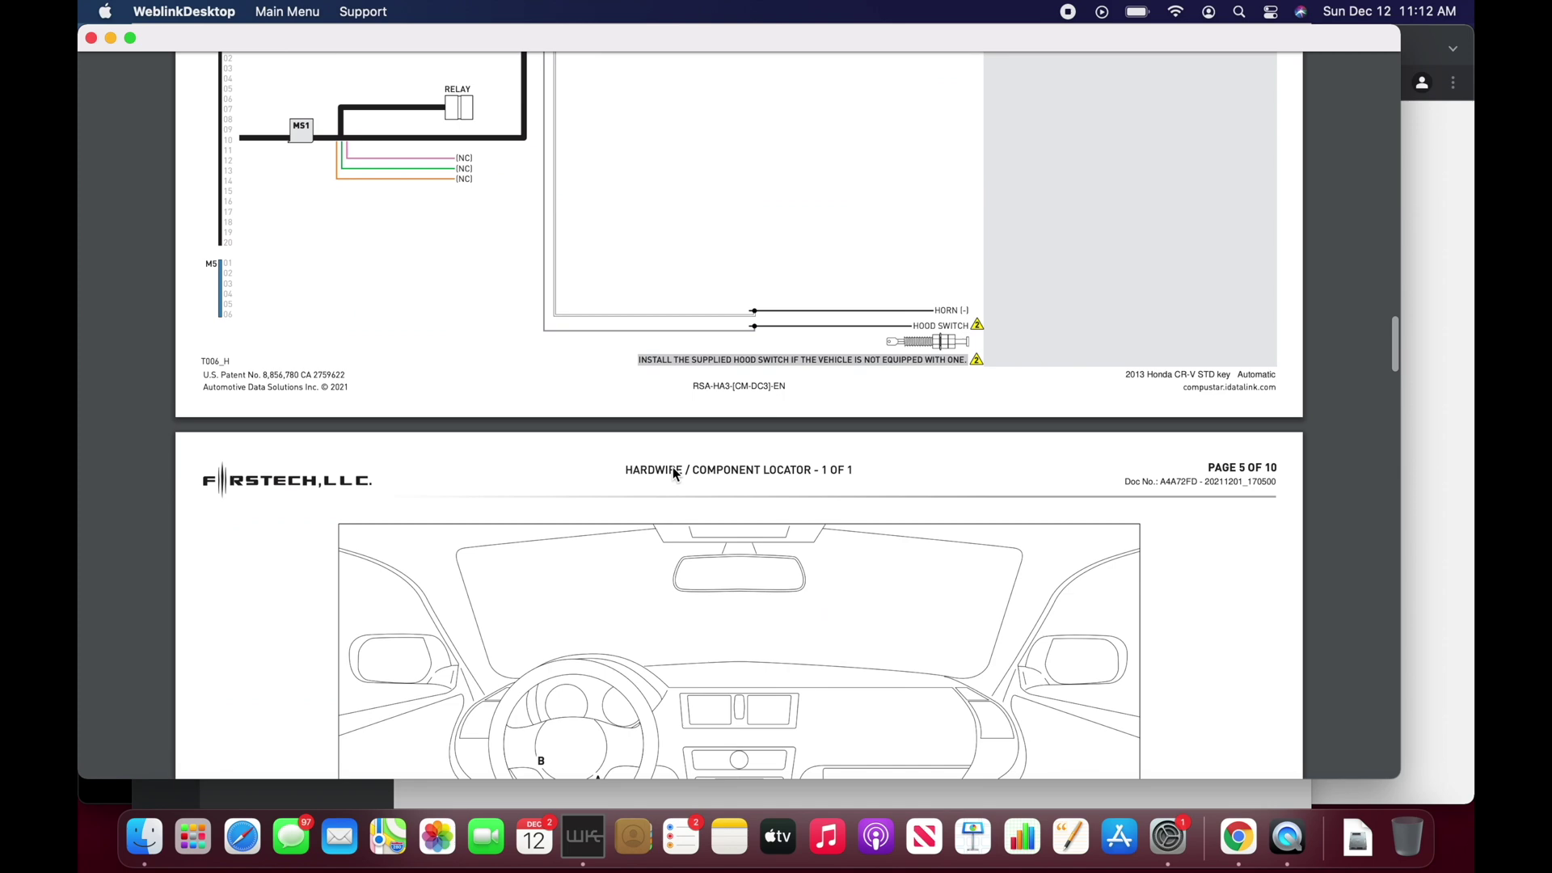
pyautogui.scroll(6, 673, 473)
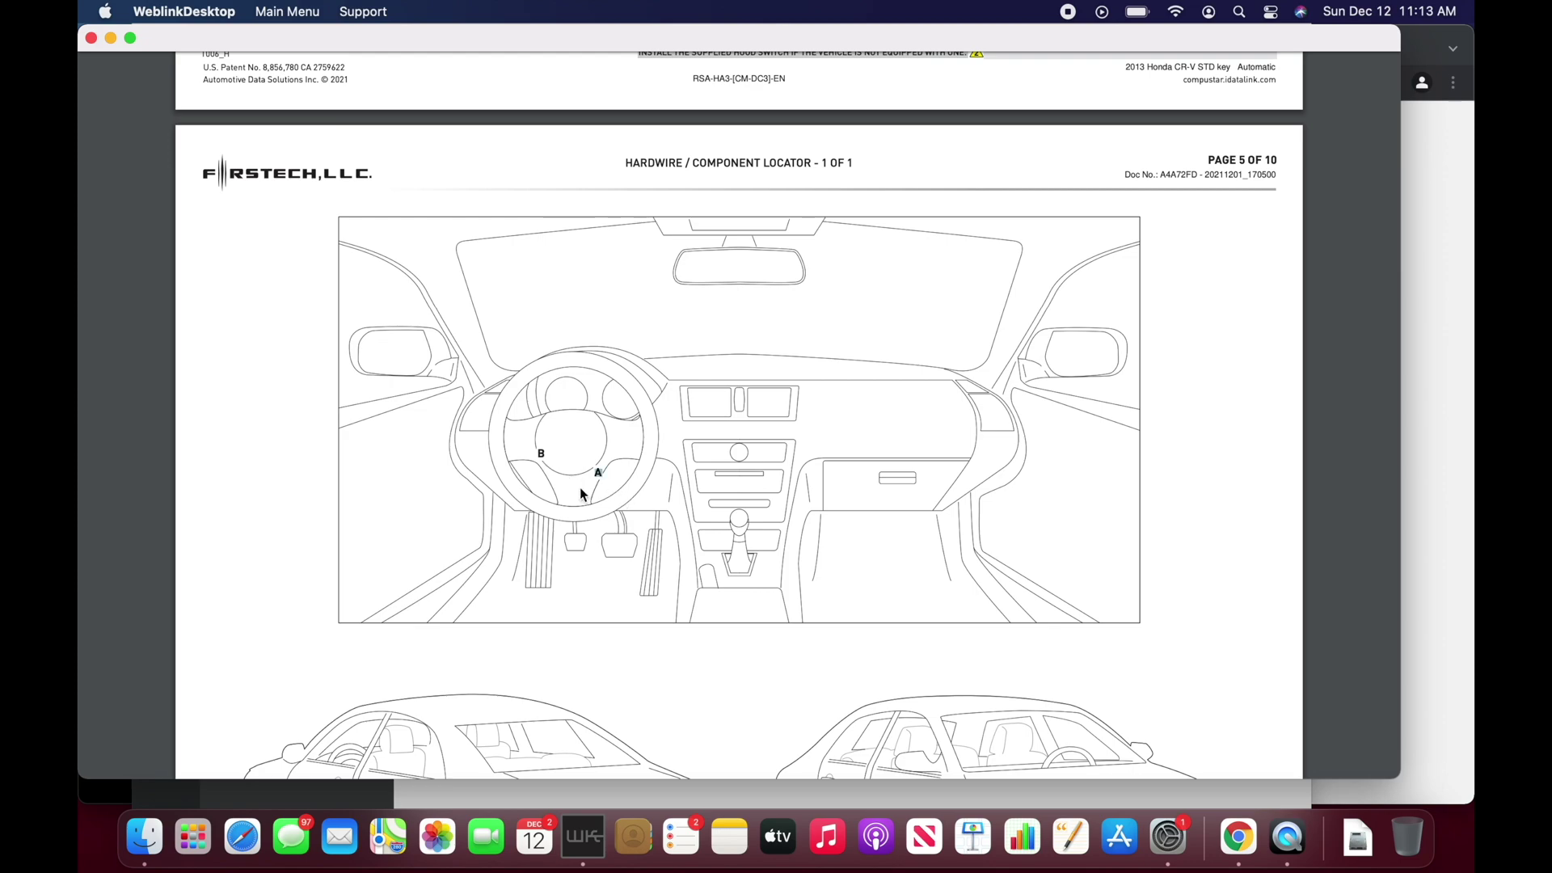
pyautogui.scroll(3, 770, 495)
pyautogui.scroll(-10, 770, 495)
pyautogui.scroll(-3, 770, 502)
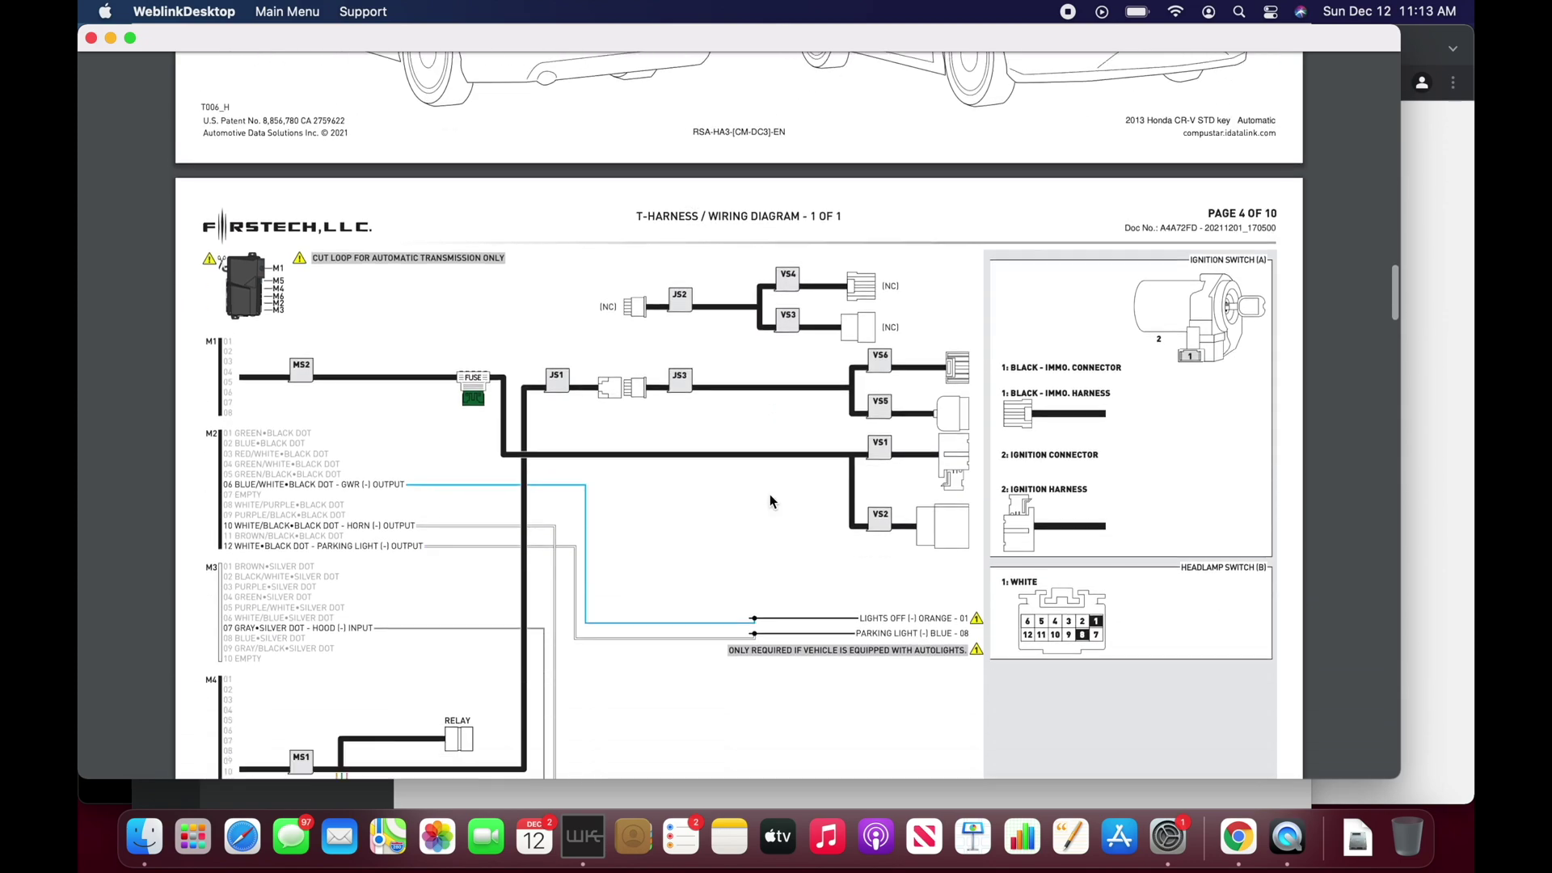
pyautogui.rightClick(770, 493)
pyautogui.click(1000, 515)
# Scroll to the page 6 hardwire diagram with ignition, CAN and immobilizer connections
pyautogui.scroll(-2, 1035, 607)
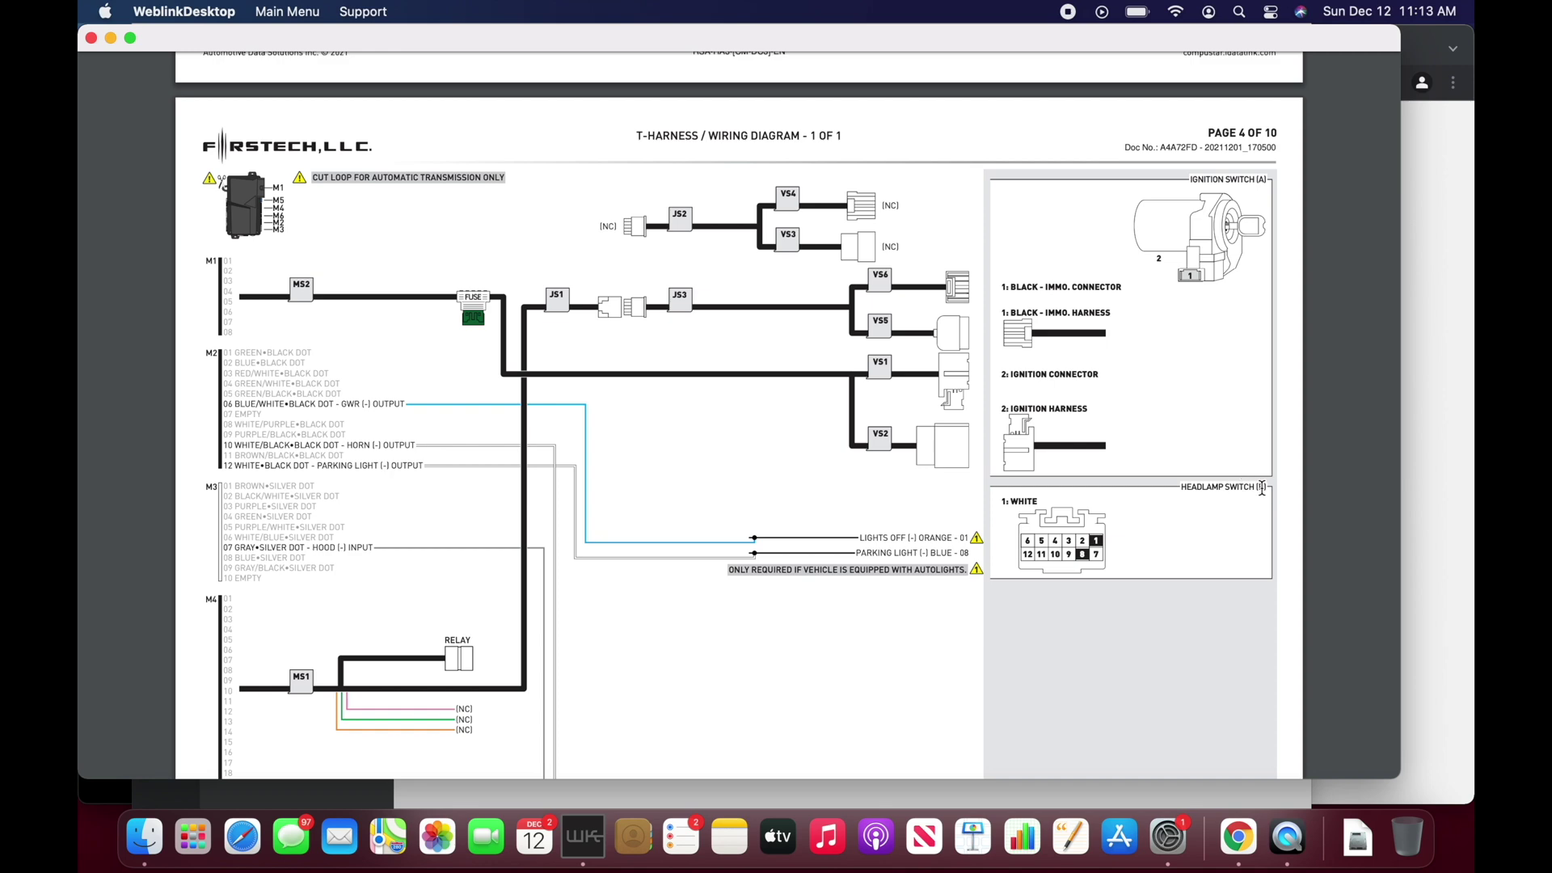
pyautogui.scroll(-10, 1078, 544)
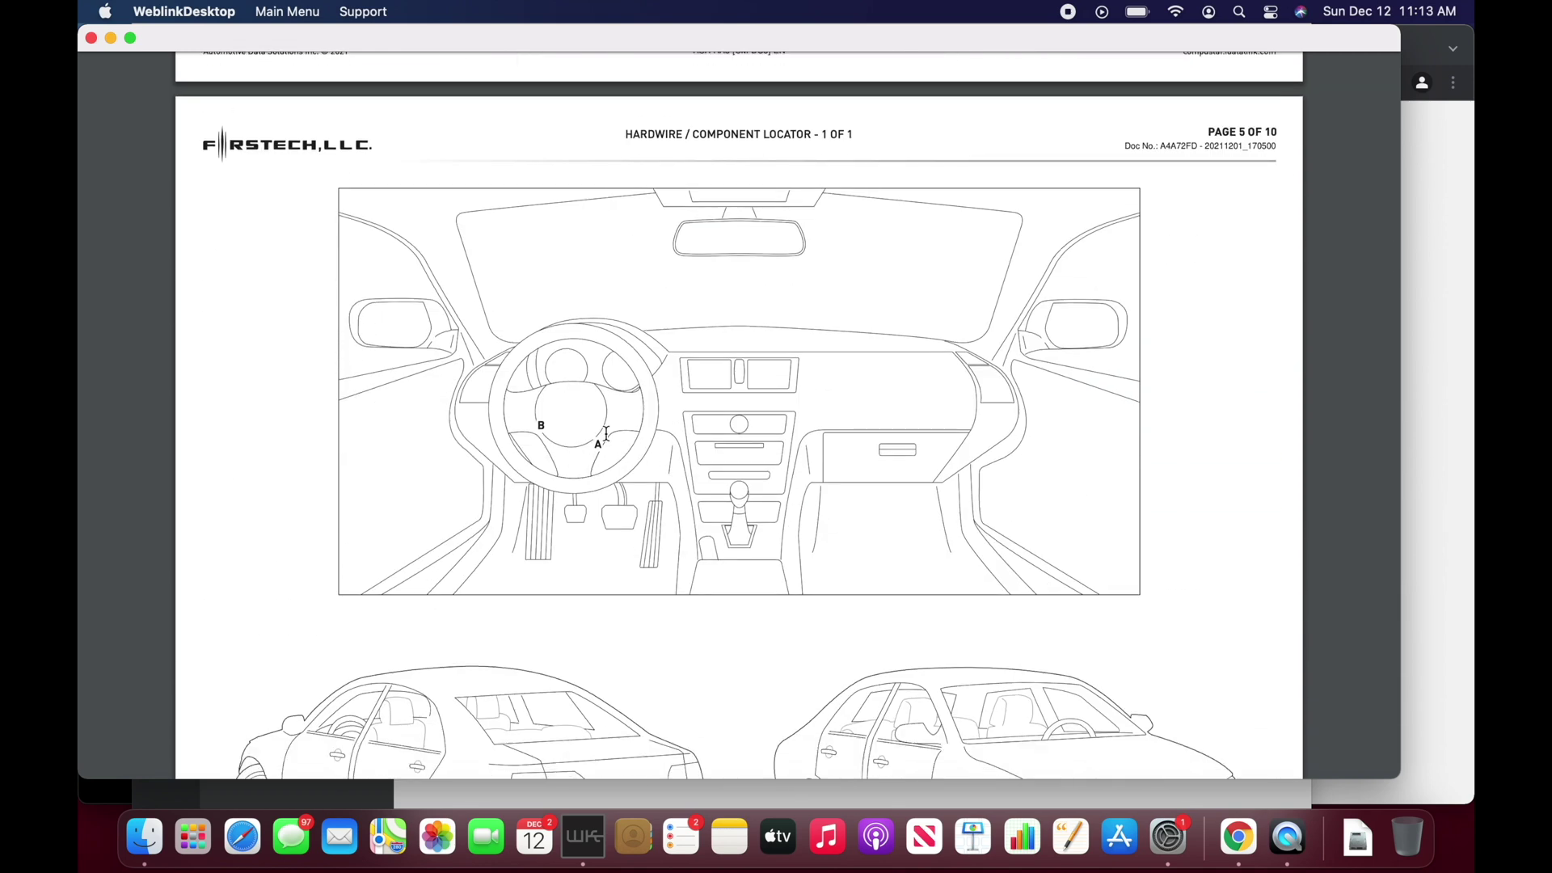
pyautogui.scroll(-5, 653, 594)
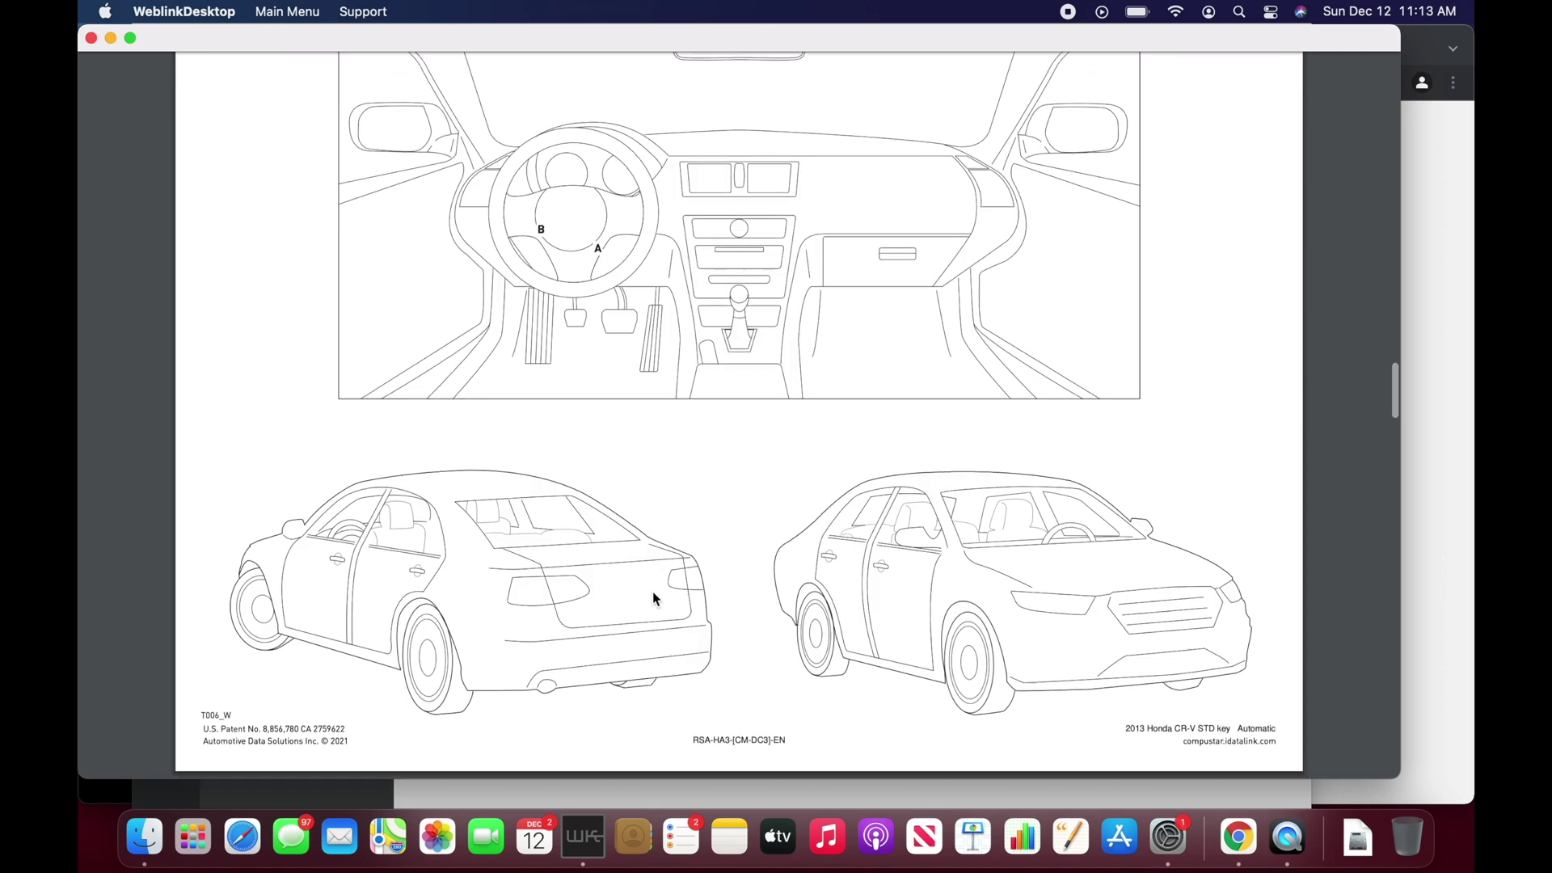
pyautogui.scroll(-12, 654, 596)
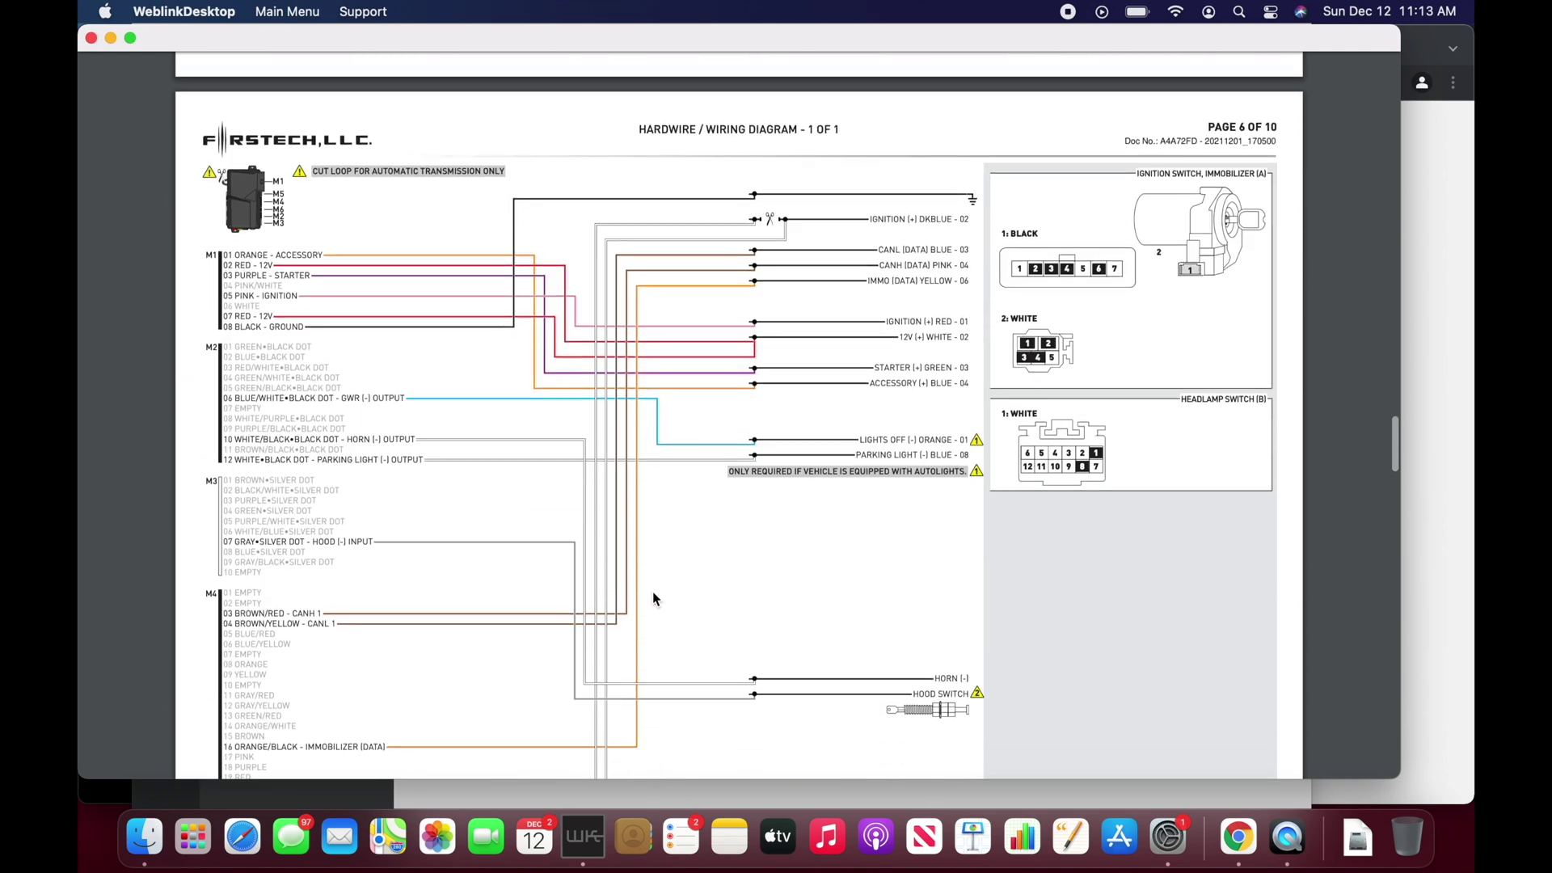
# Read the page 6 hardwire diagram down to the 12-step programming procedure on page 7
pyautogui.scroll(-1, 653, 593)
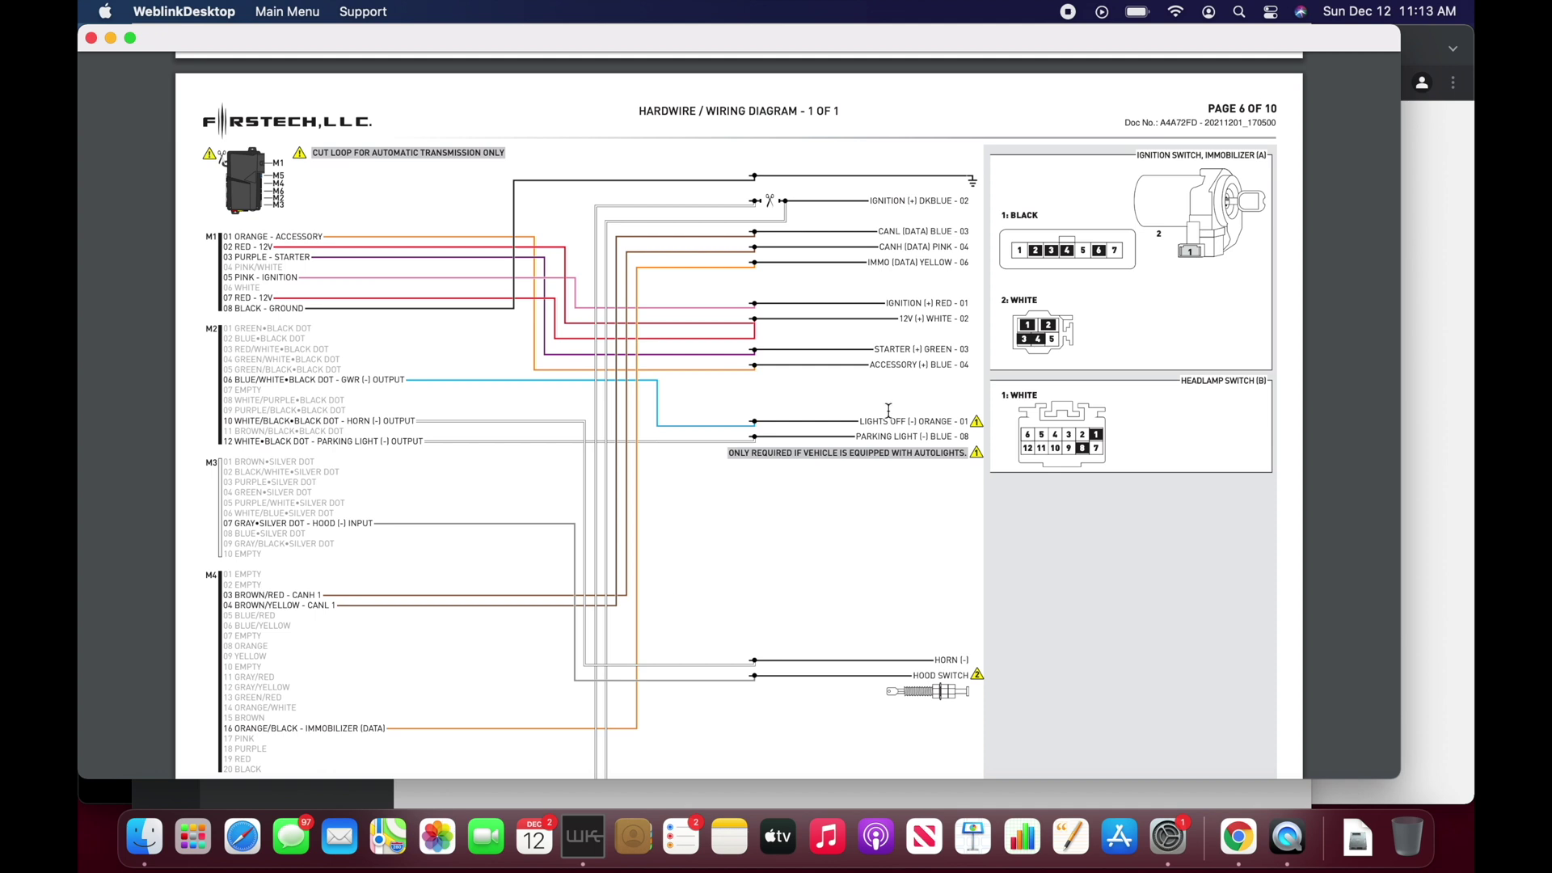
pyautogui.scroll(-1, 888, 411)
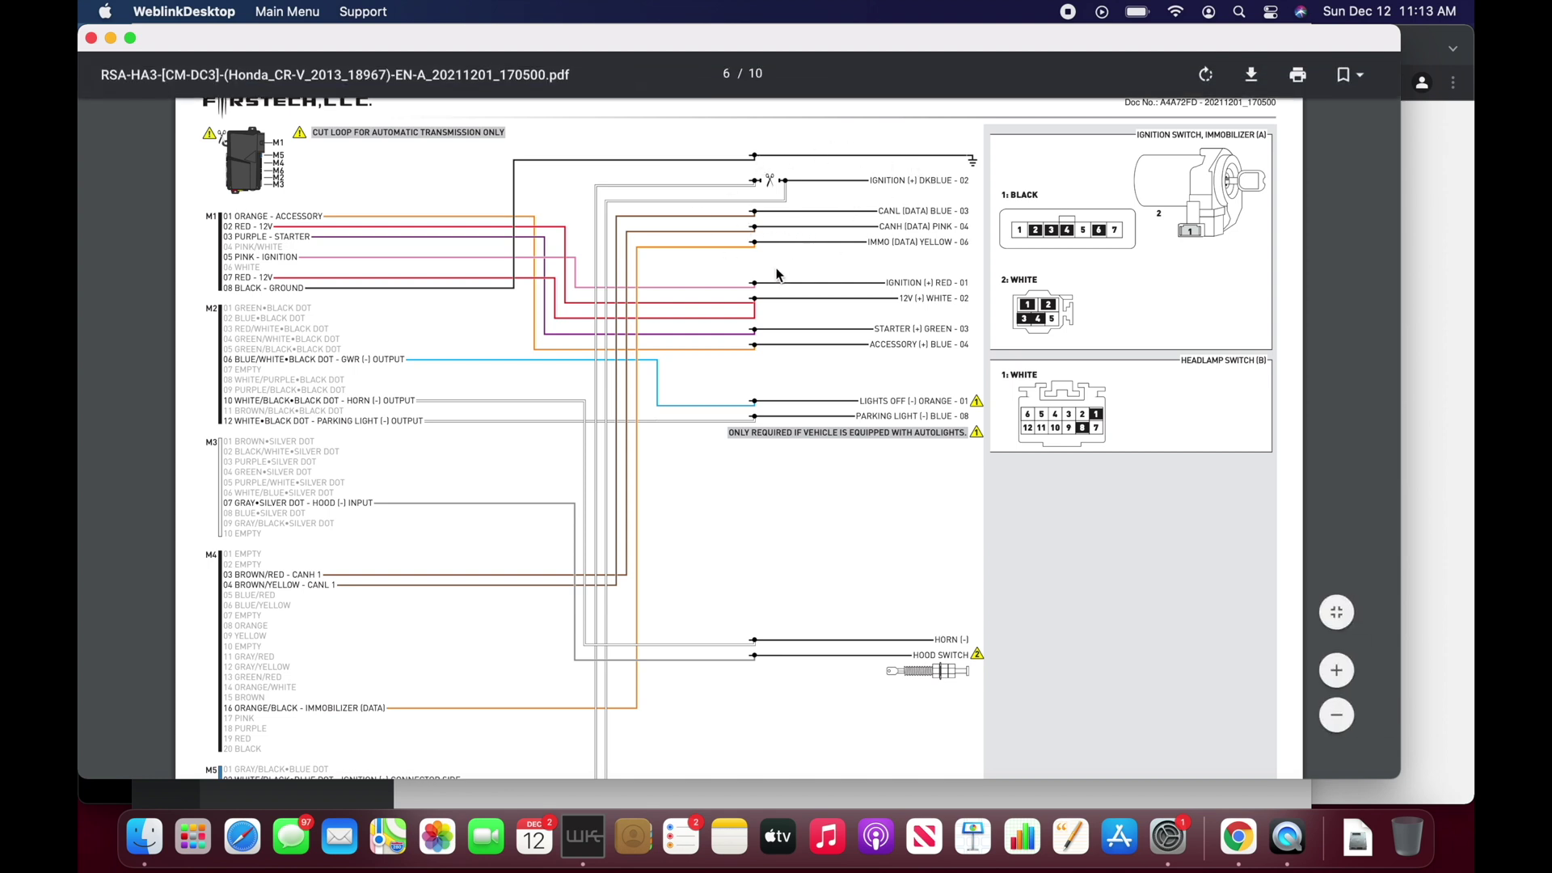
pyautogui.scroll(-2, 803, 464)
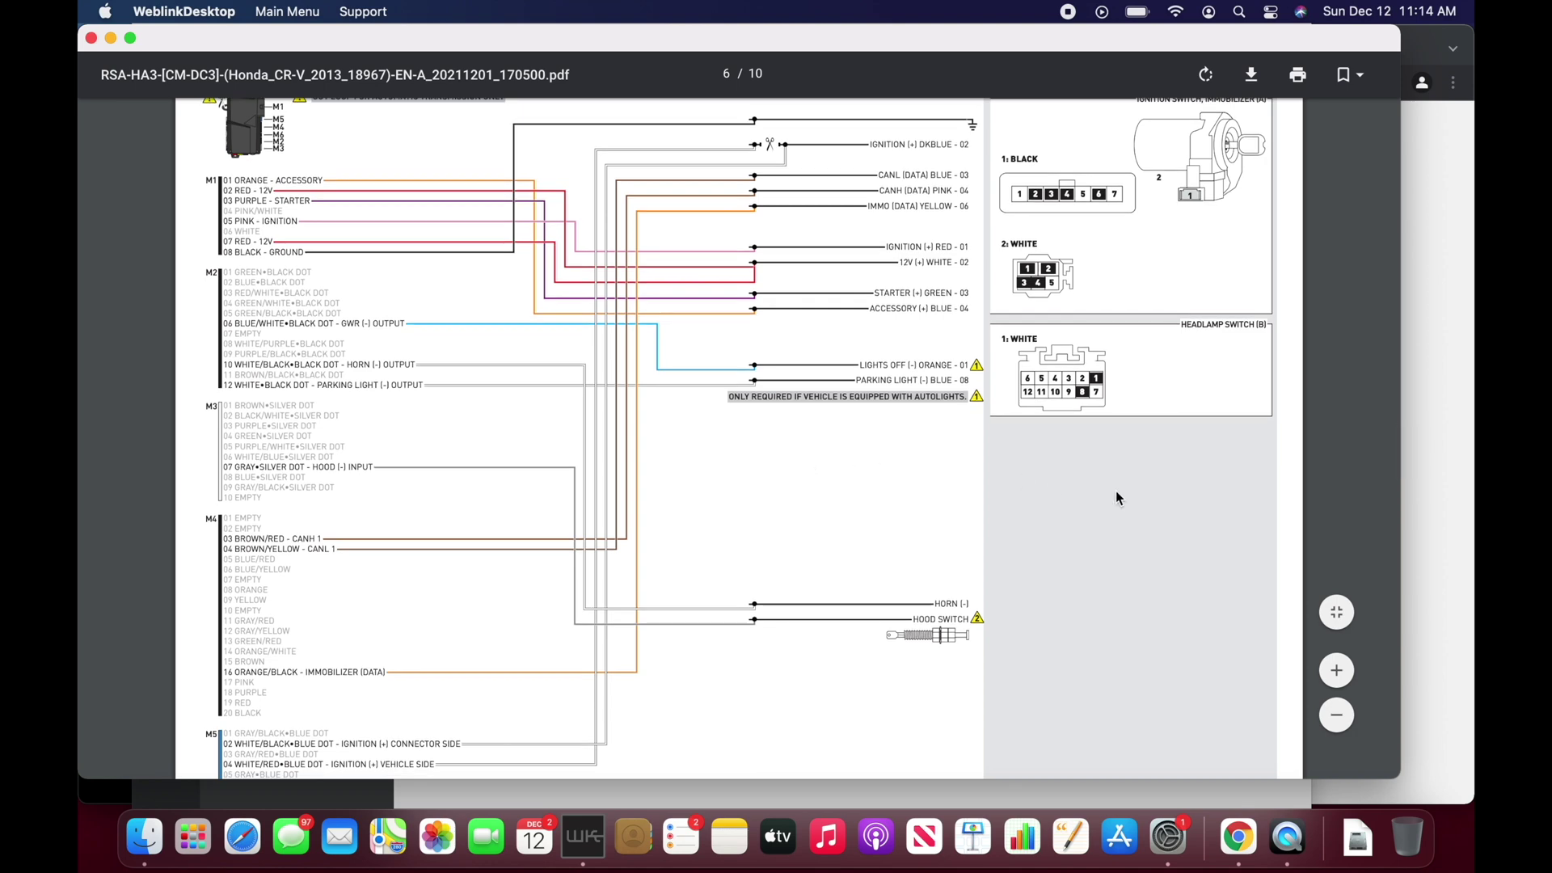
pyautogui.scroll(-4, 1116, 496)
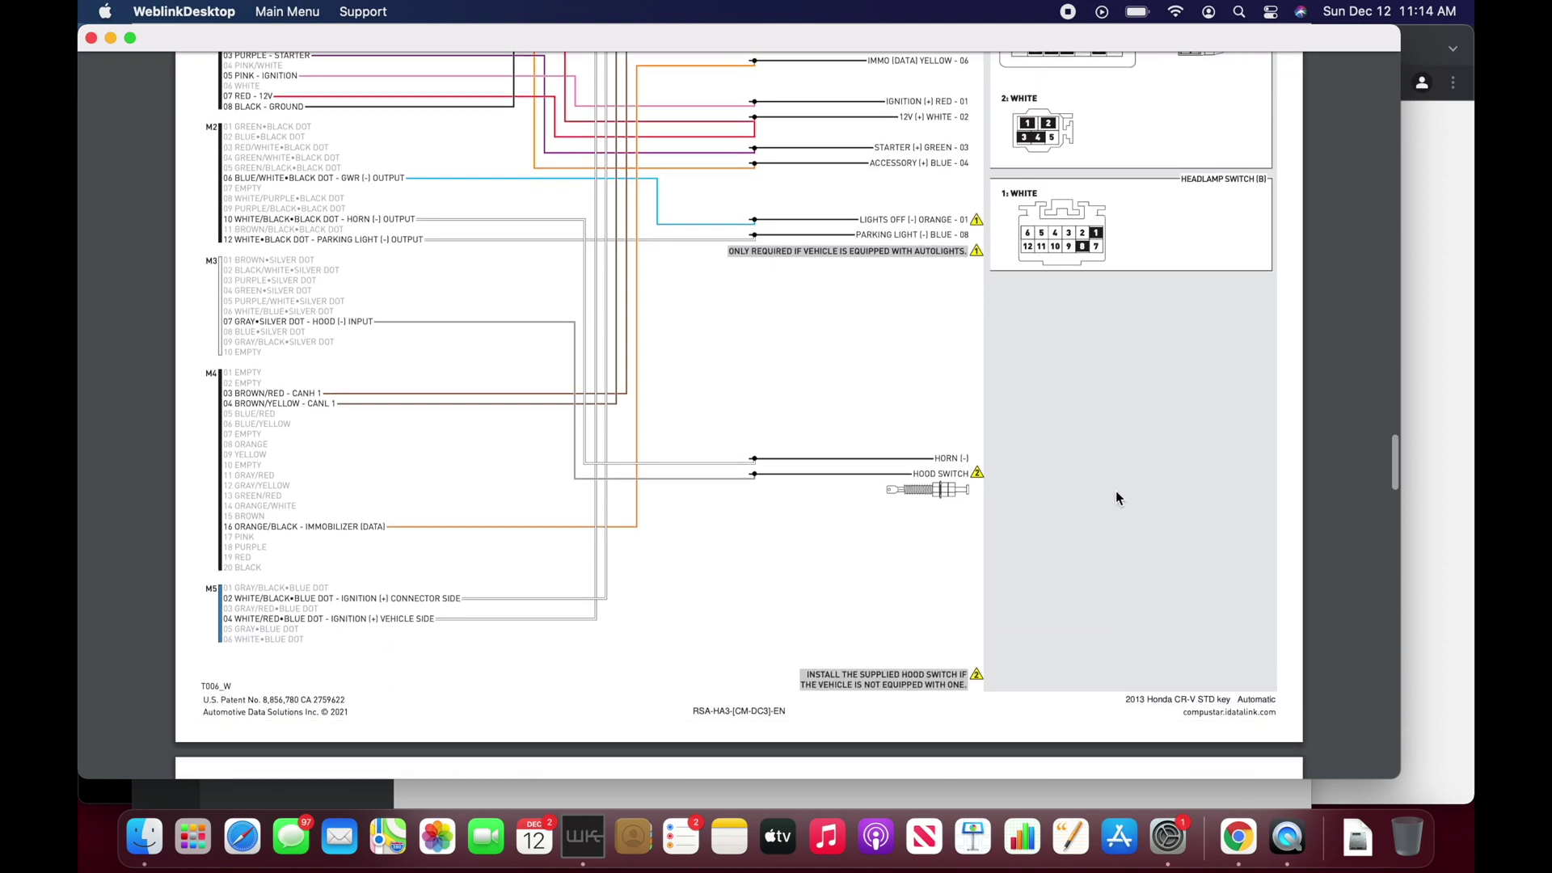
pyautogui.scroll(-15, 1116, 495)
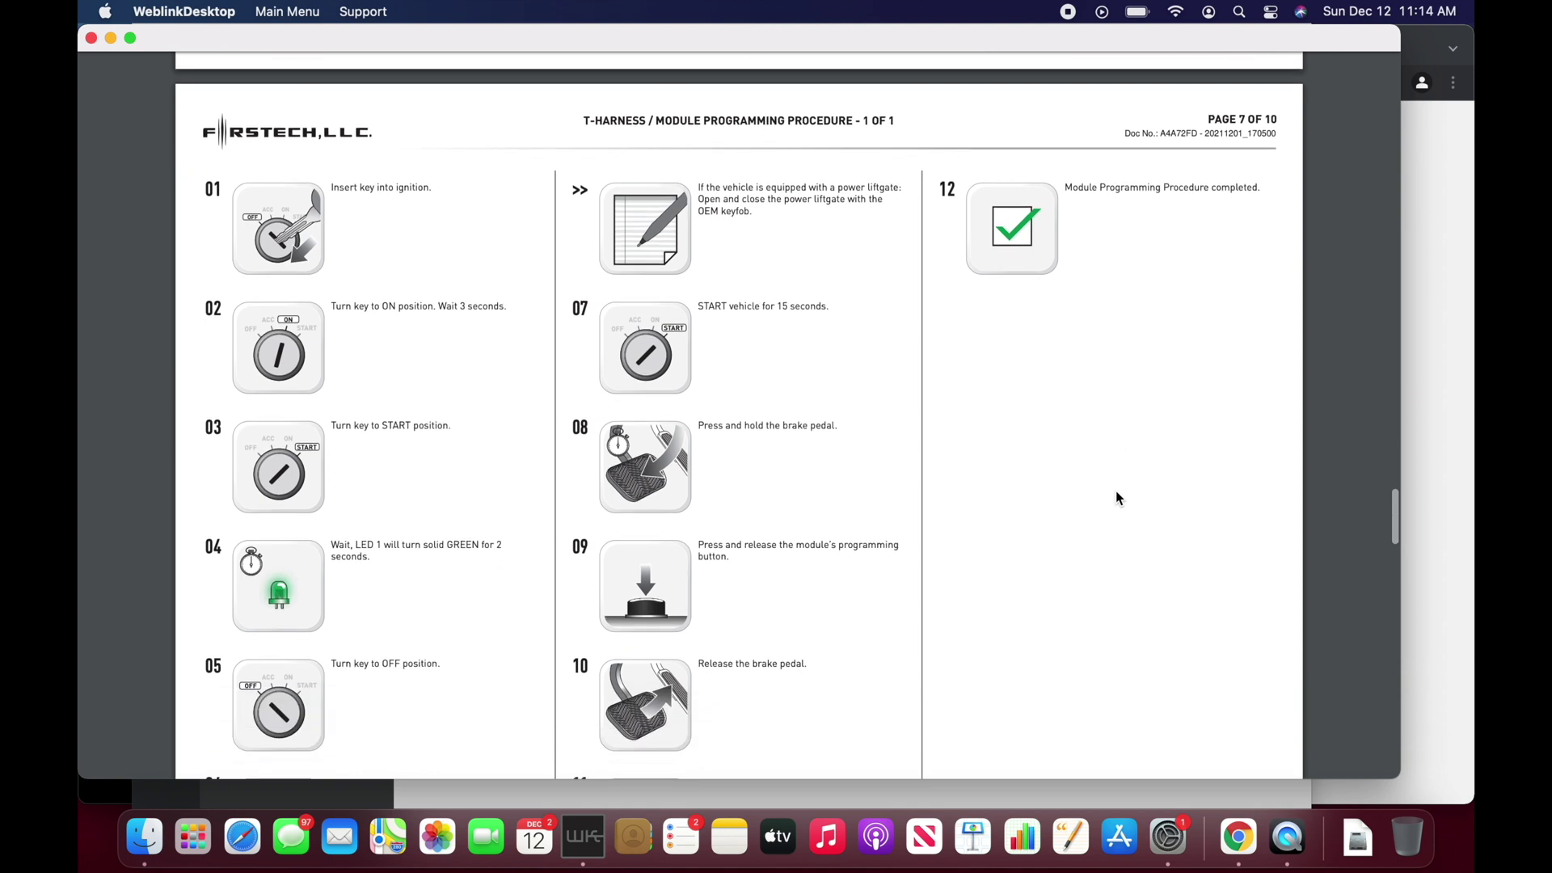
pyautogui.scroll(-2, 1115, 497)
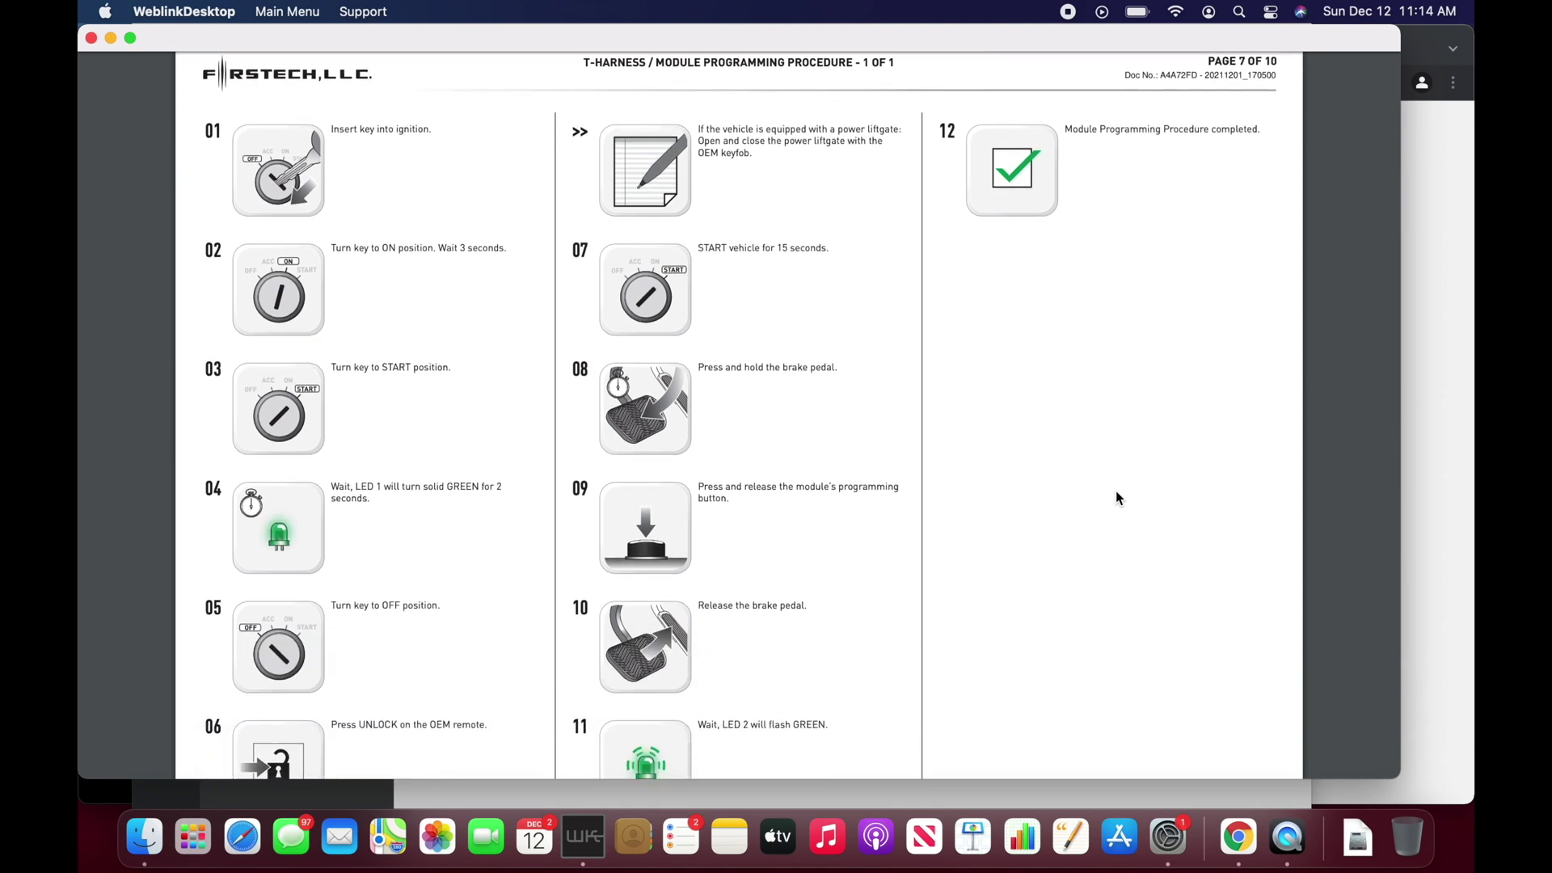
# Scroll the CR-V Install Guide to page 10 of 10 to read the installation checklist, then close it
pyautogui.scroll(-4, 1117, 497)
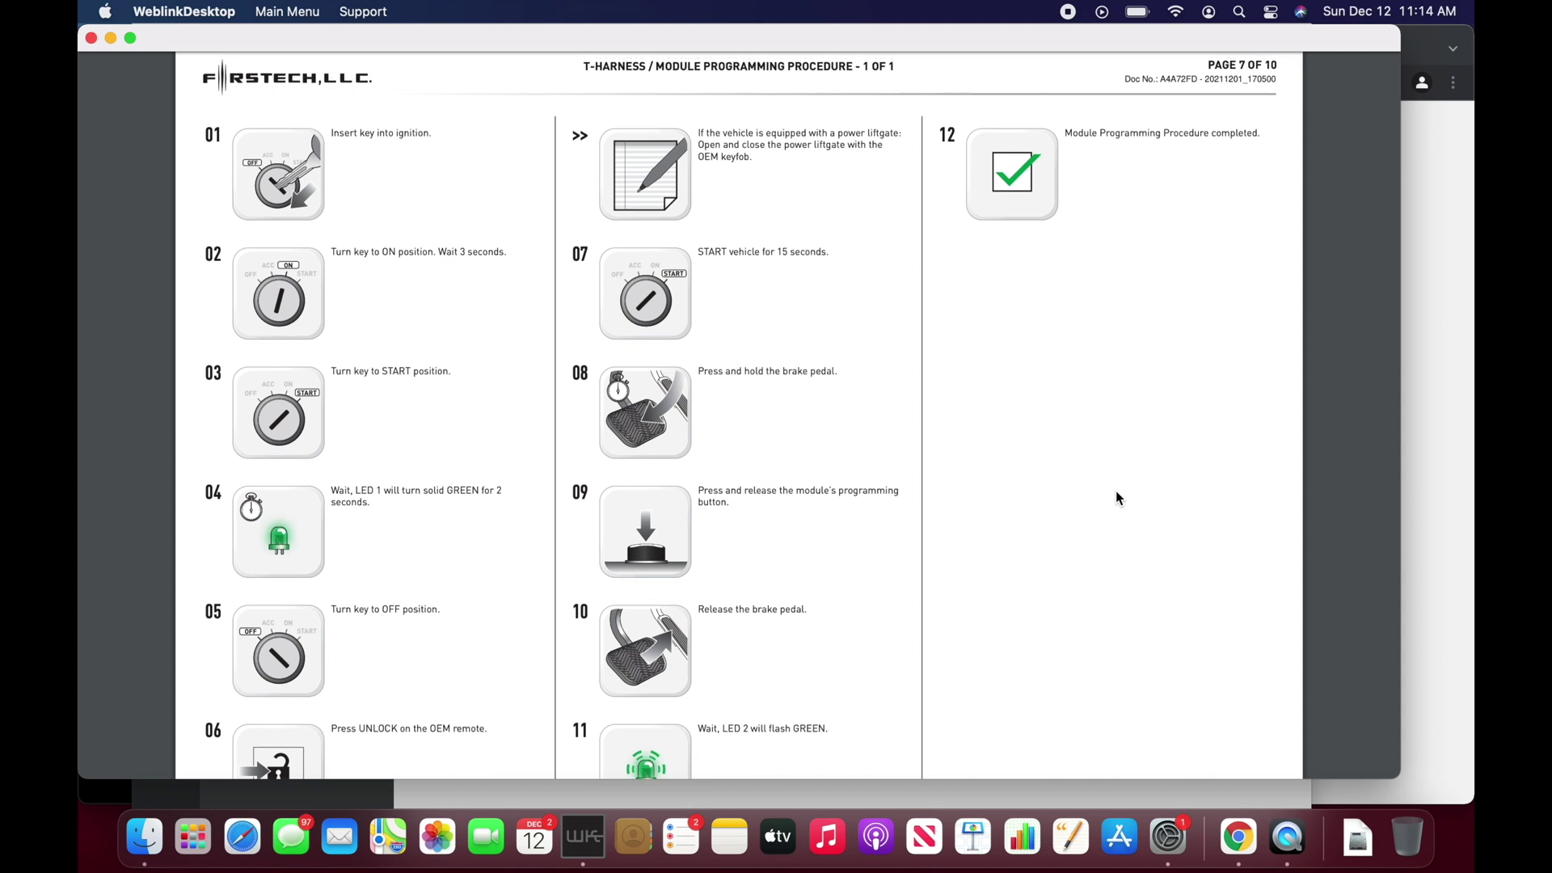
pyautogui.scroll(3, 1116, 497)
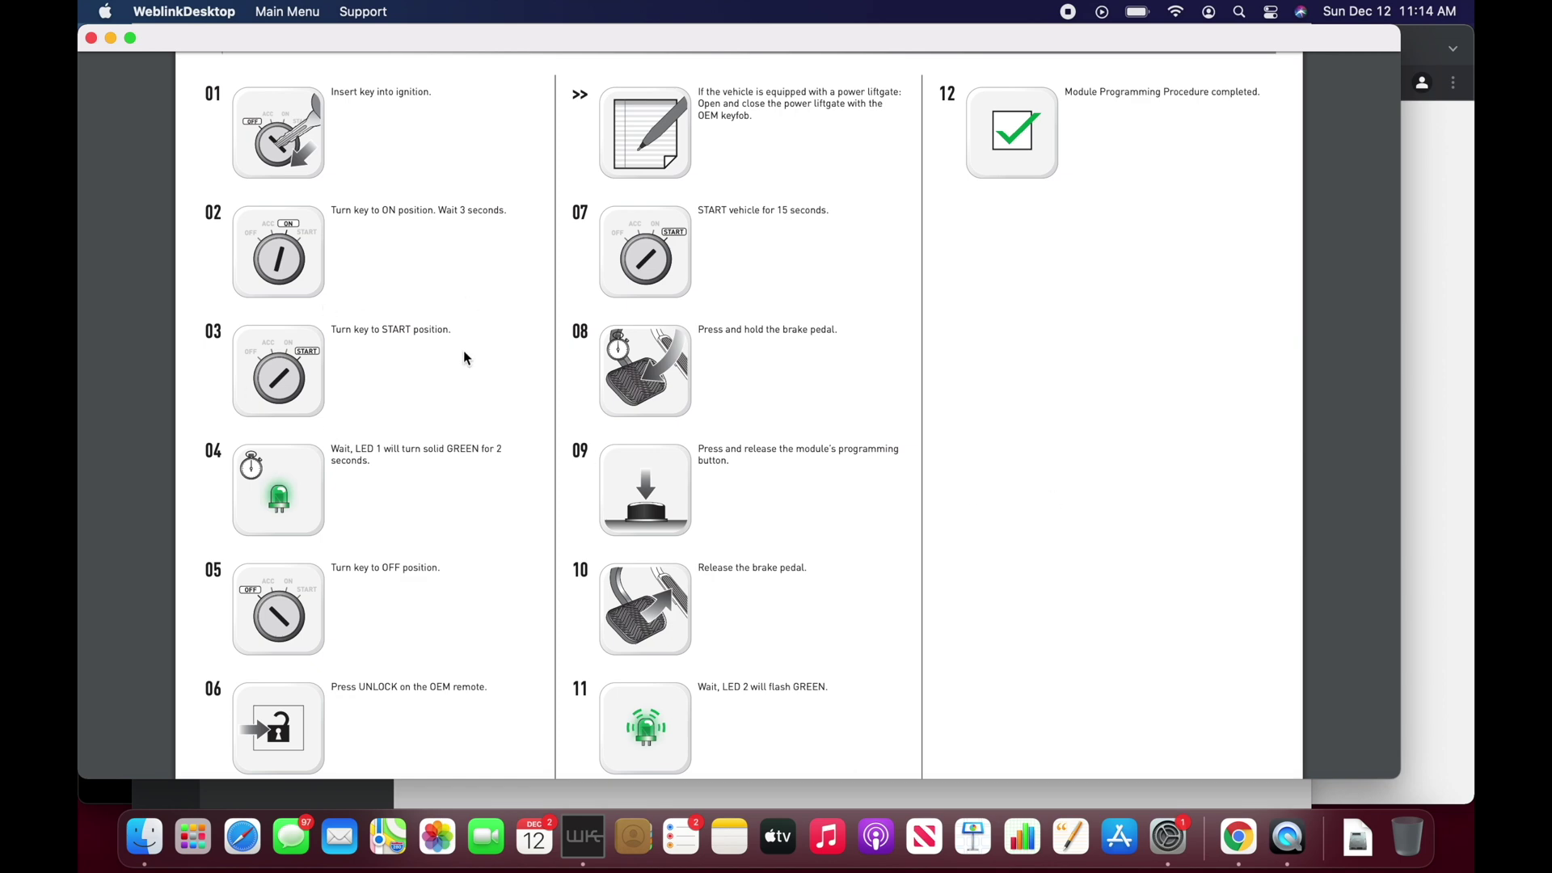
pyautogui.scroll(-10, 492, 602)
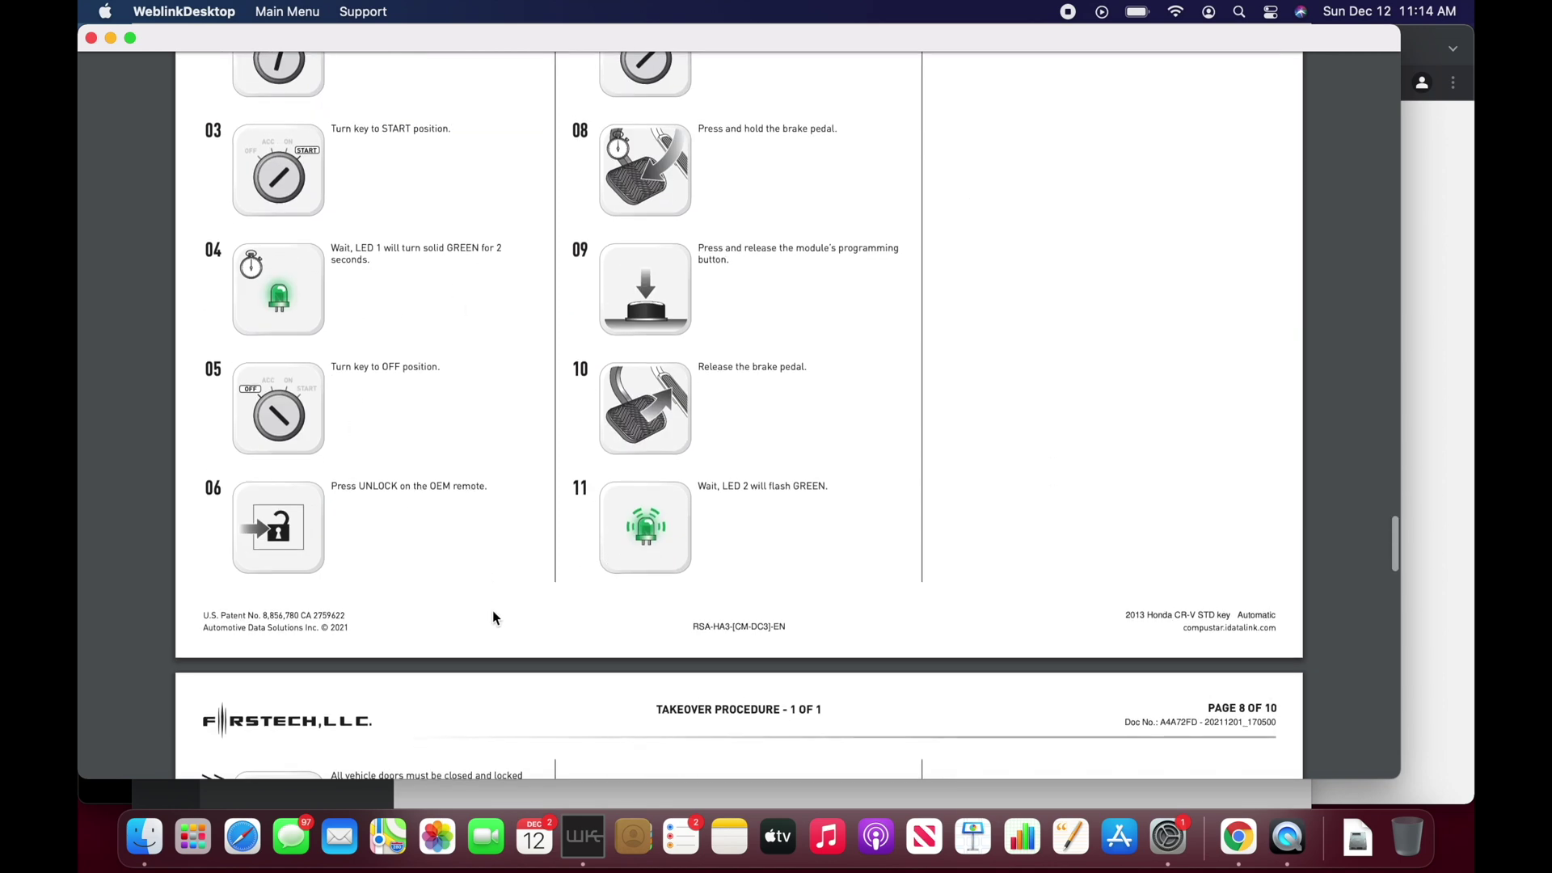
pyautogui.scroll(-3, 492, 612)
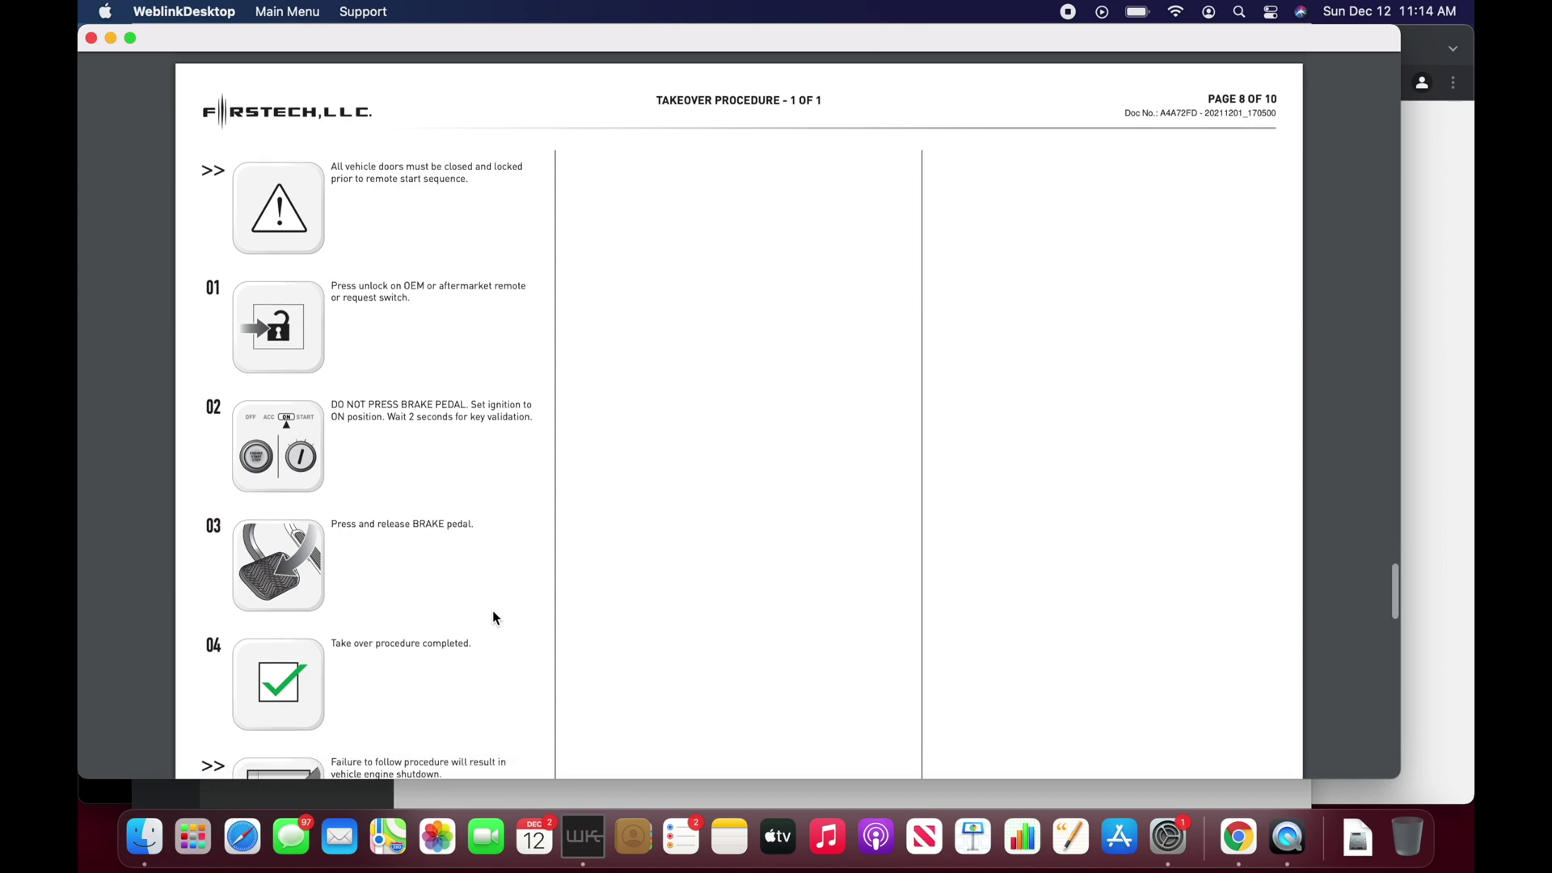
pyautogui.scroll(-2, 495, 619)
pyautogui.scroll(2, 495, 618)
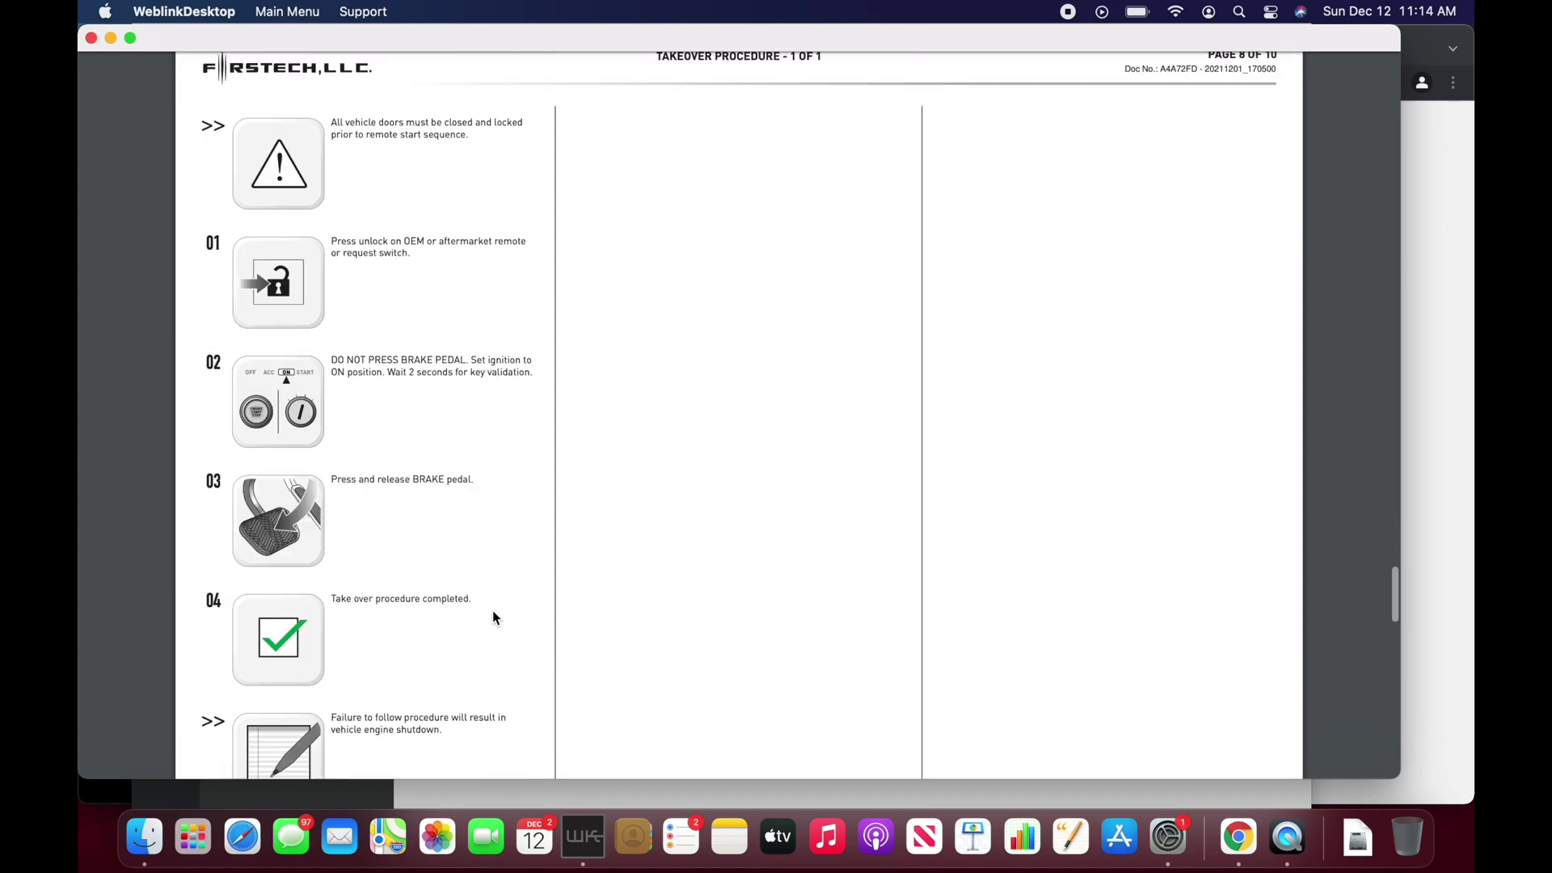
pyautogui.scroll(-10, 495, 619)
pyautogui.scroll(-15, 493, 612)
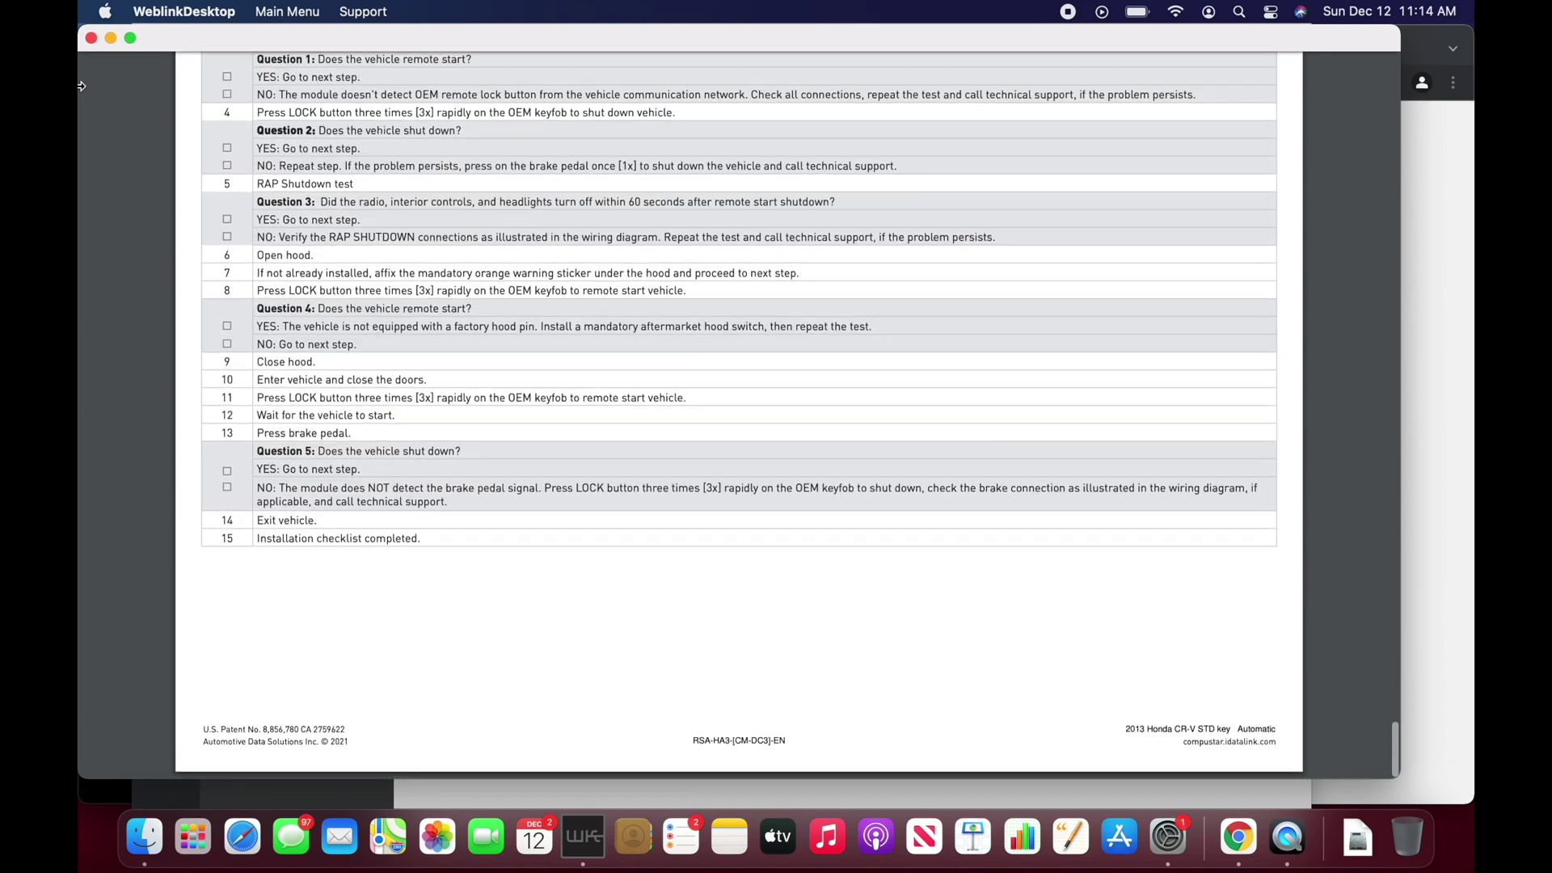
pyautogui.click(91, 38)
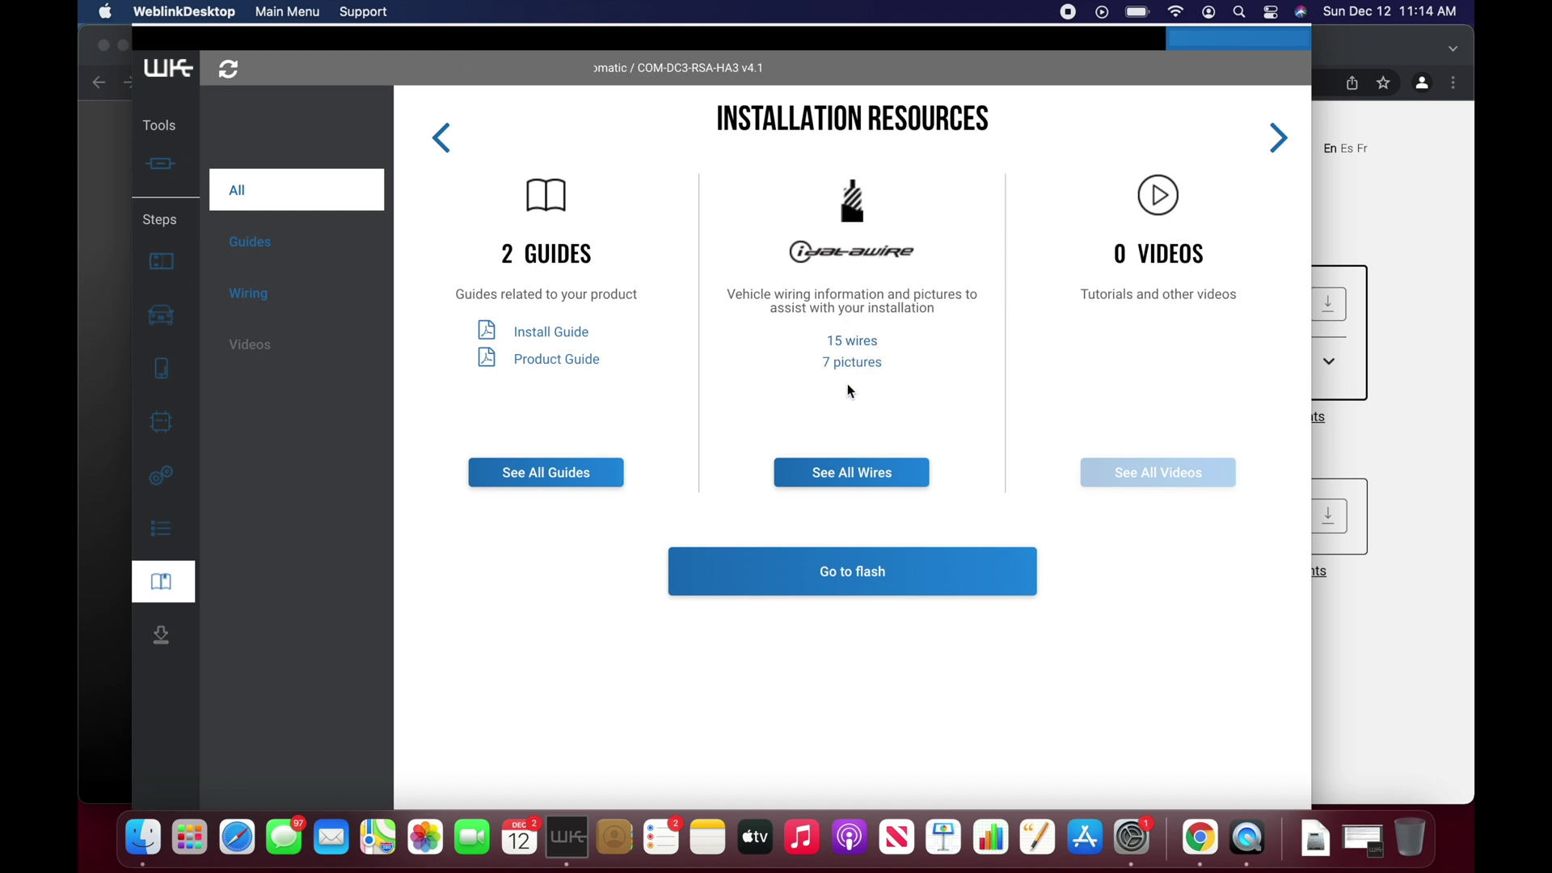
# Open the '15 wires' iDatalink wiring list for the 2013 Honda CR-V and look through it
pyautogui.click(854, 343)
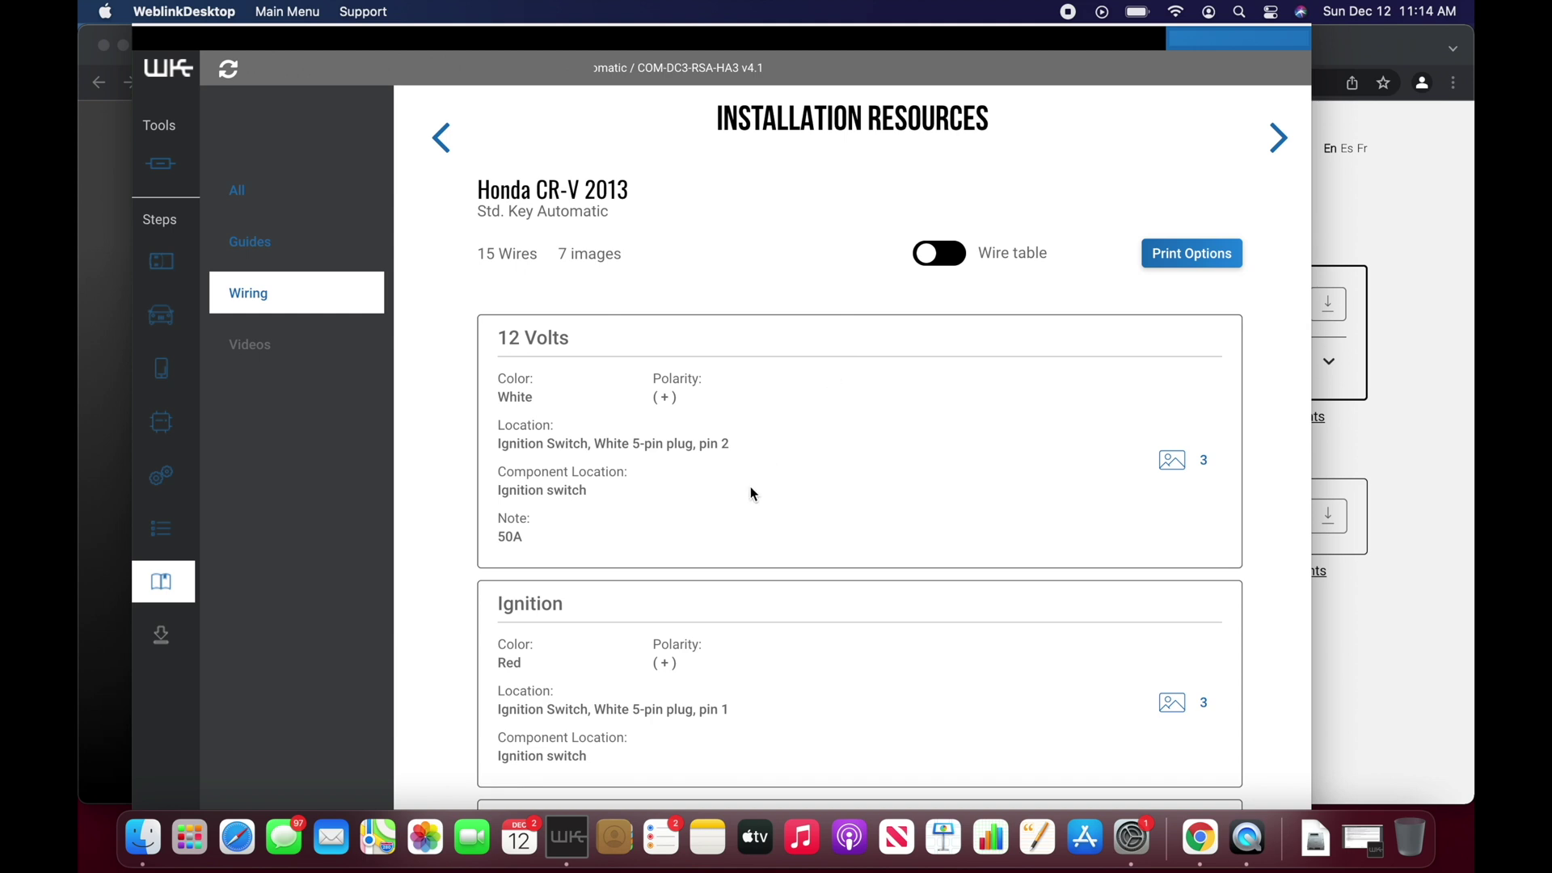
pyautogui.scroll(-1, 750, 487)
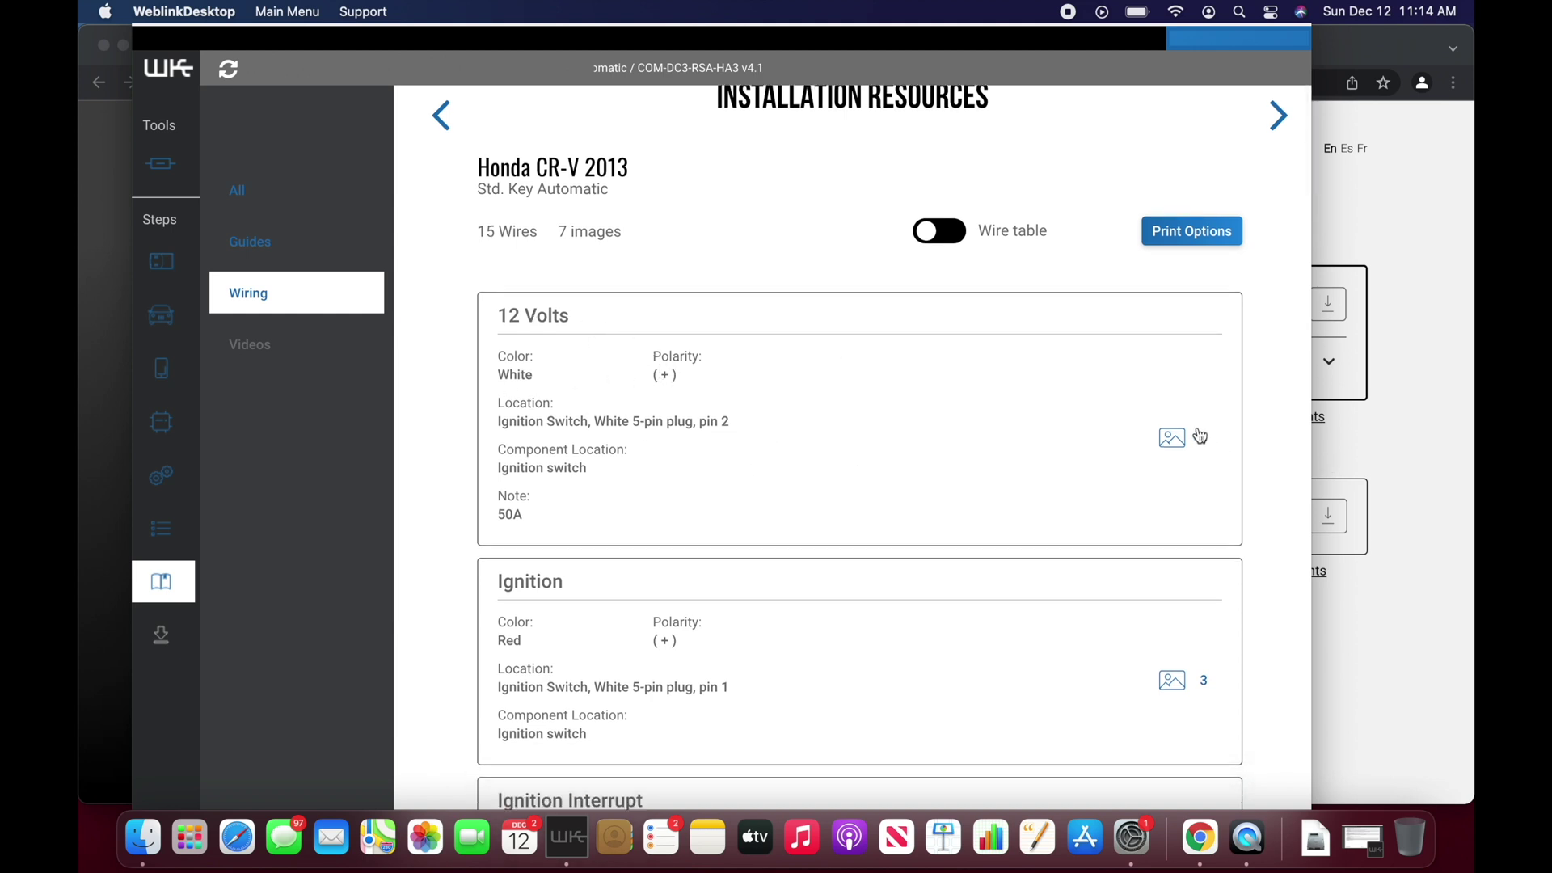
pyautogui.scroll(-3, 770, 590)
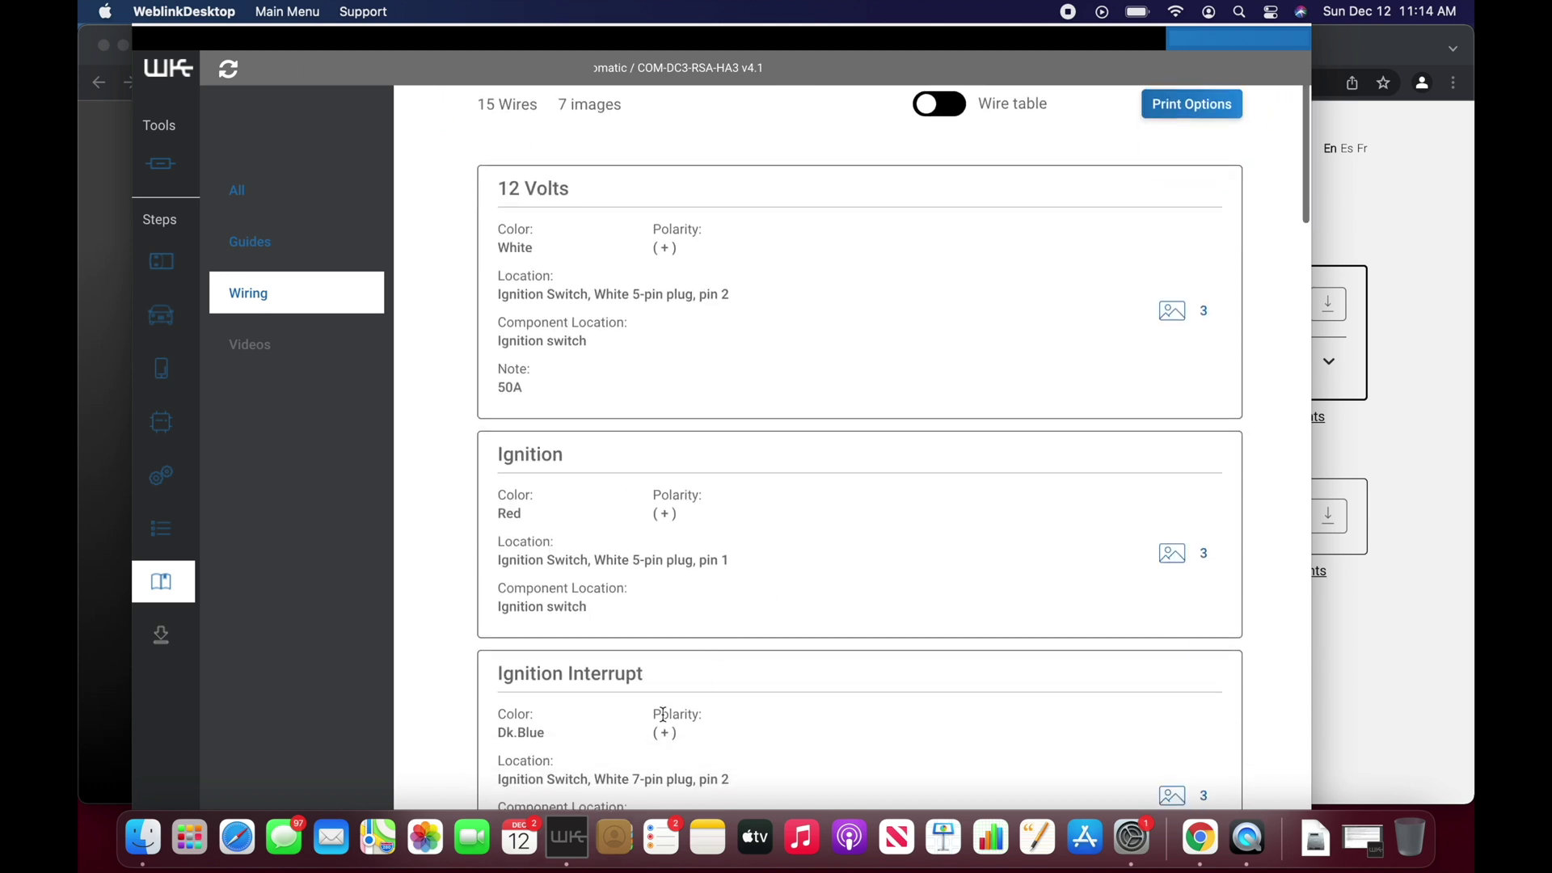
pyautogui.scroll(-2, 720, 682)
pyautogui.scroll(5, 744, 609)
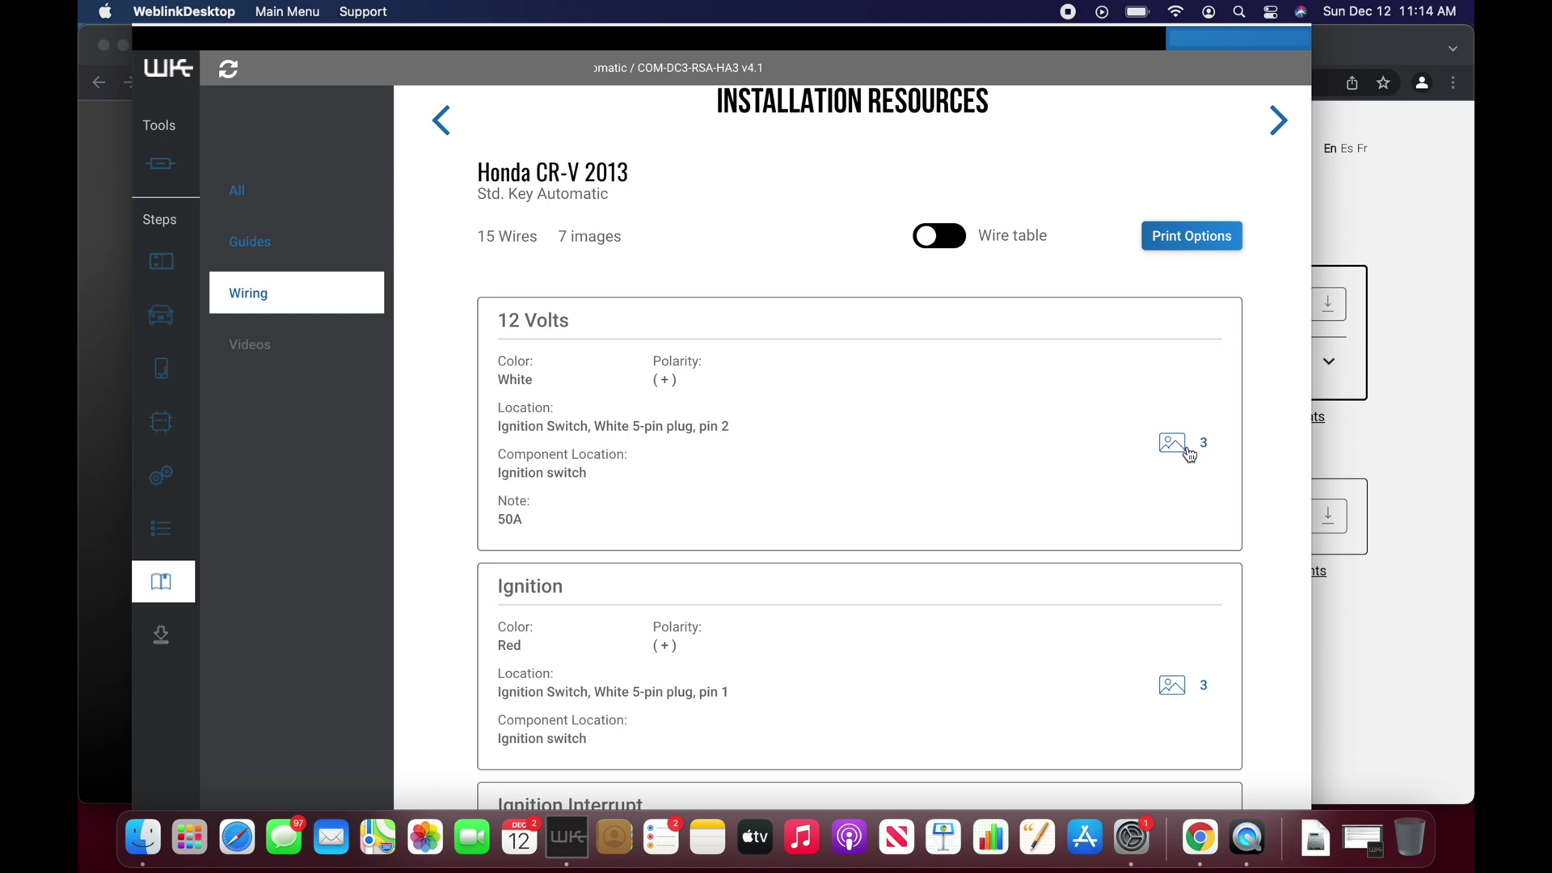
# Show the 12 Volts wire photos, reveal both dashboard markers, and view the steering-column wiring photo
pyautogui.click(1188, 453)
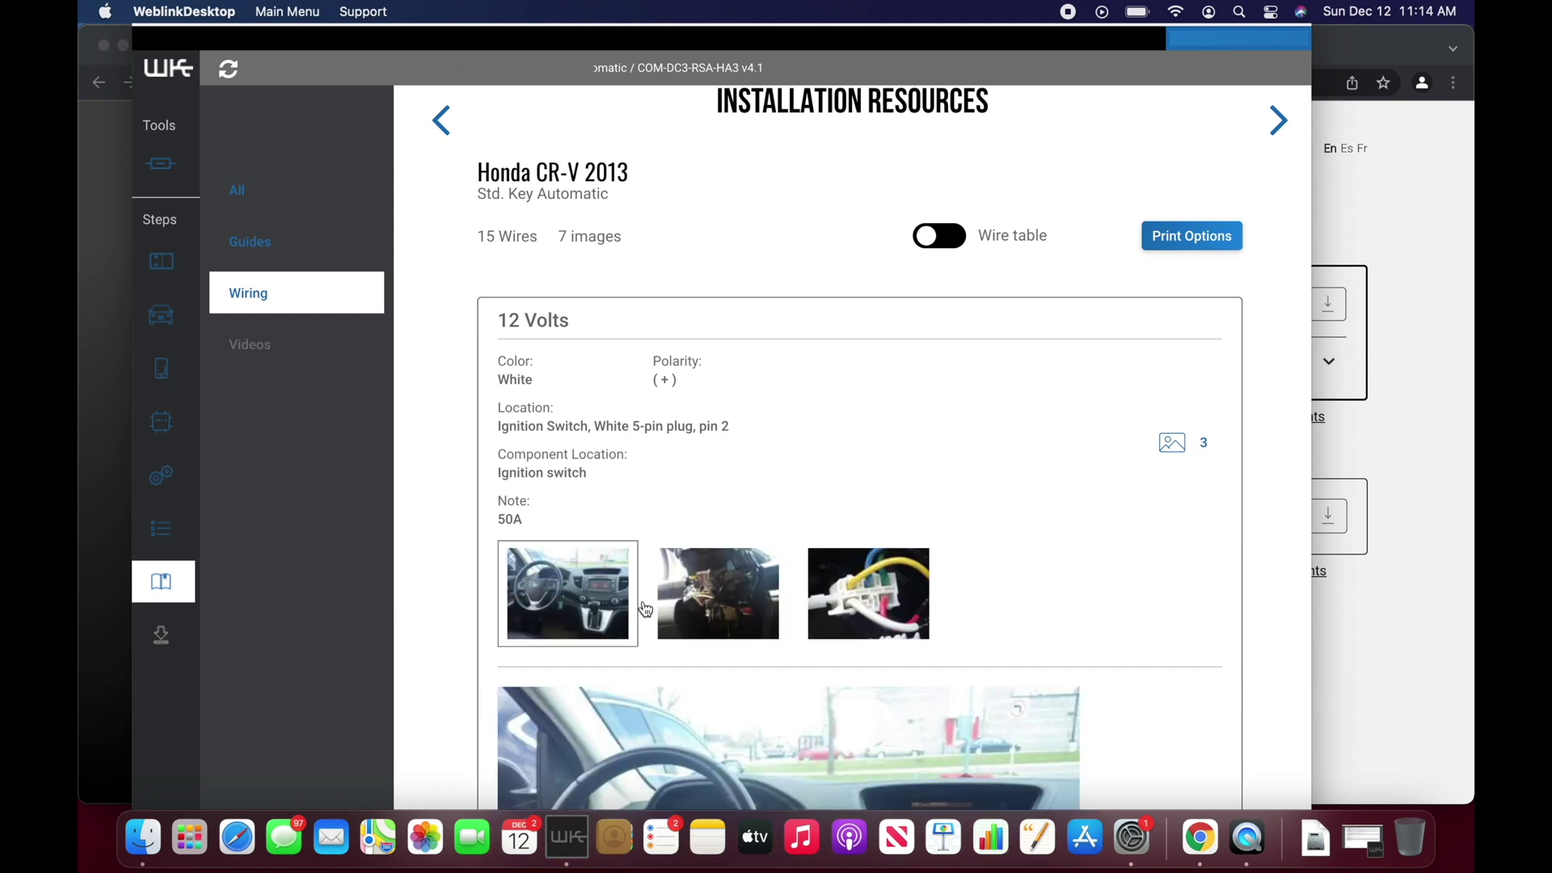
pyautogui.scroll(-5, 768, 598)
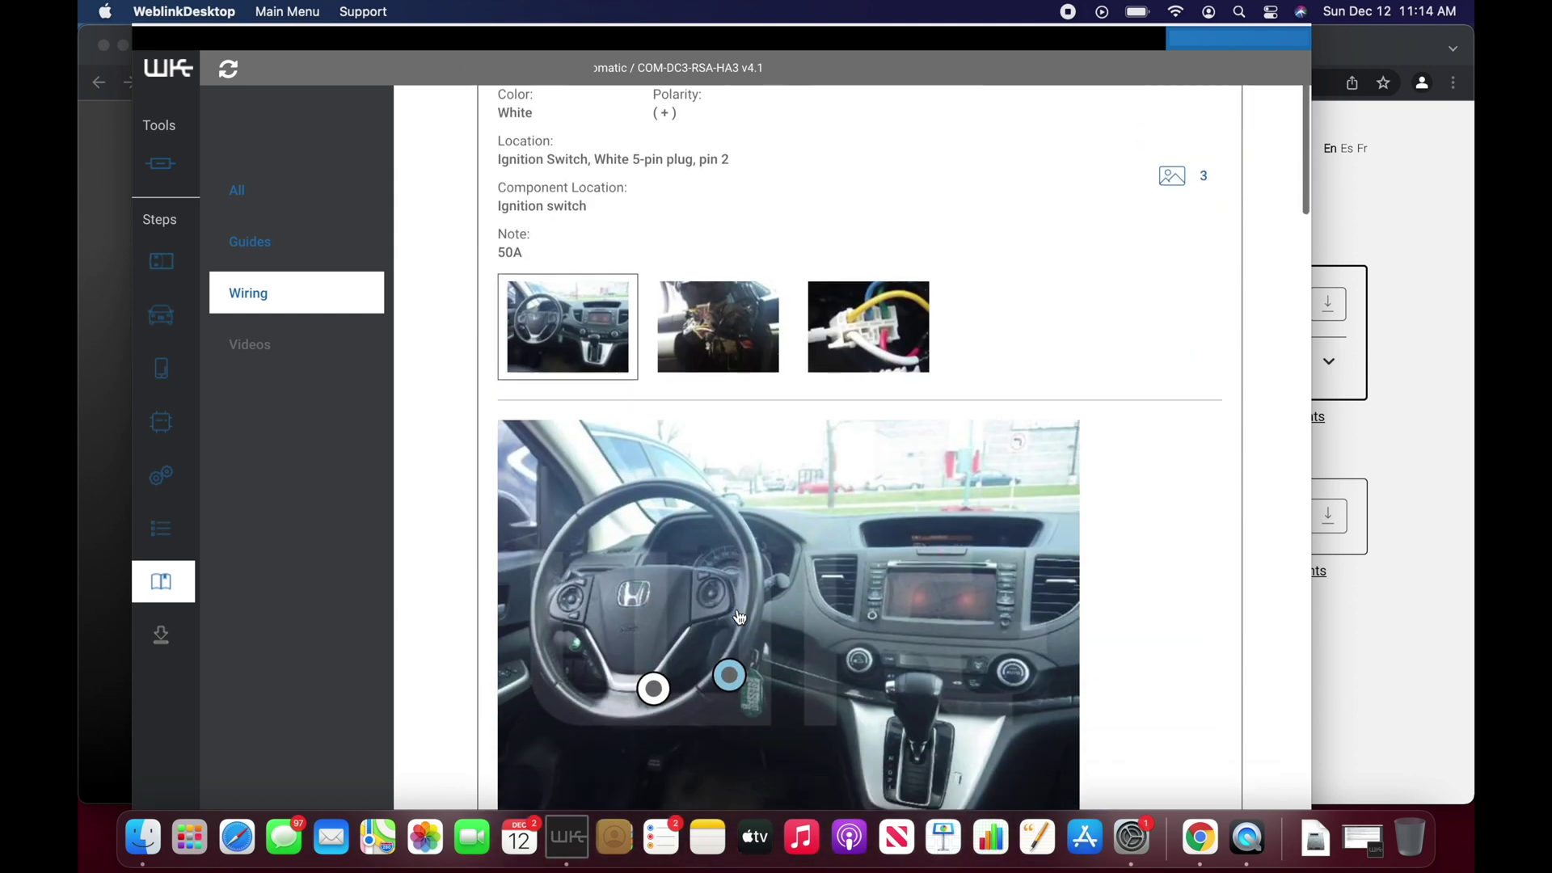
pyautogui.click(653, 643)
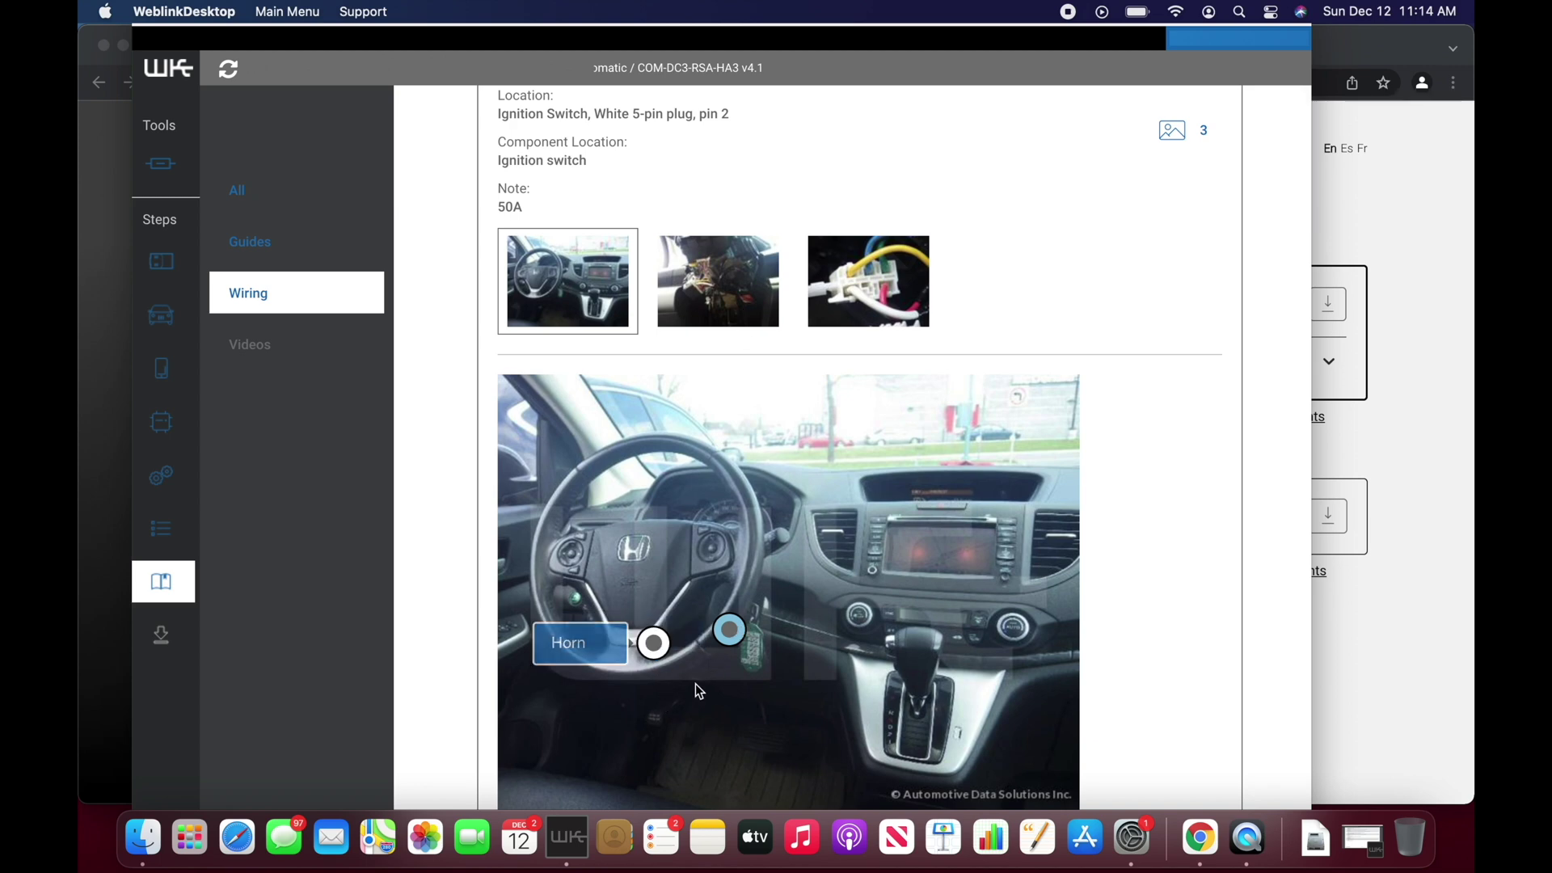
pyautogui.click(732, 632)
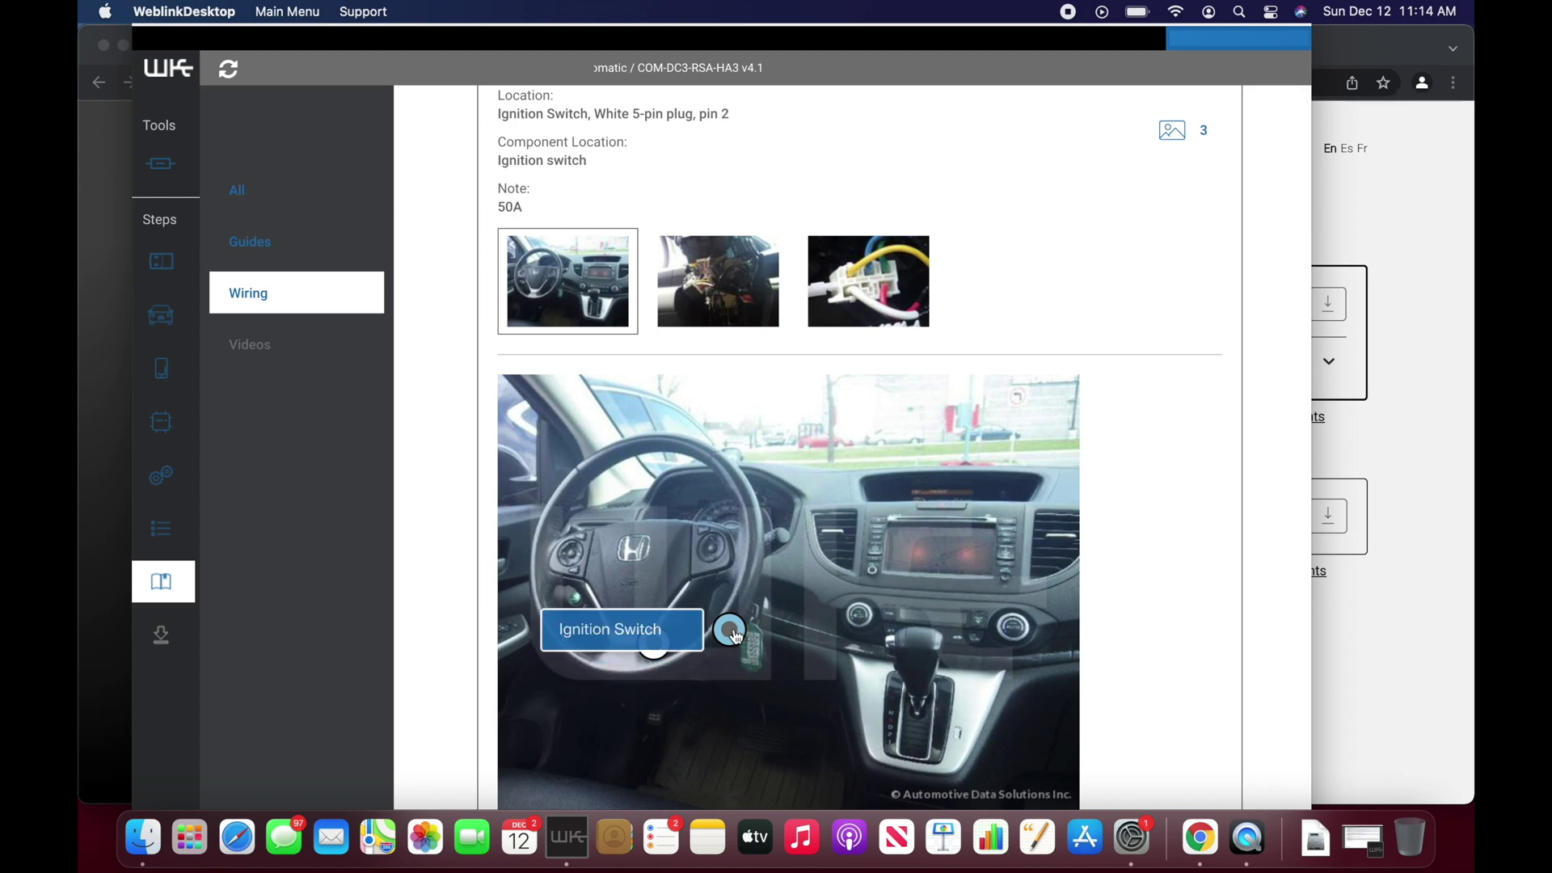
pyautogui.click(748, 293)
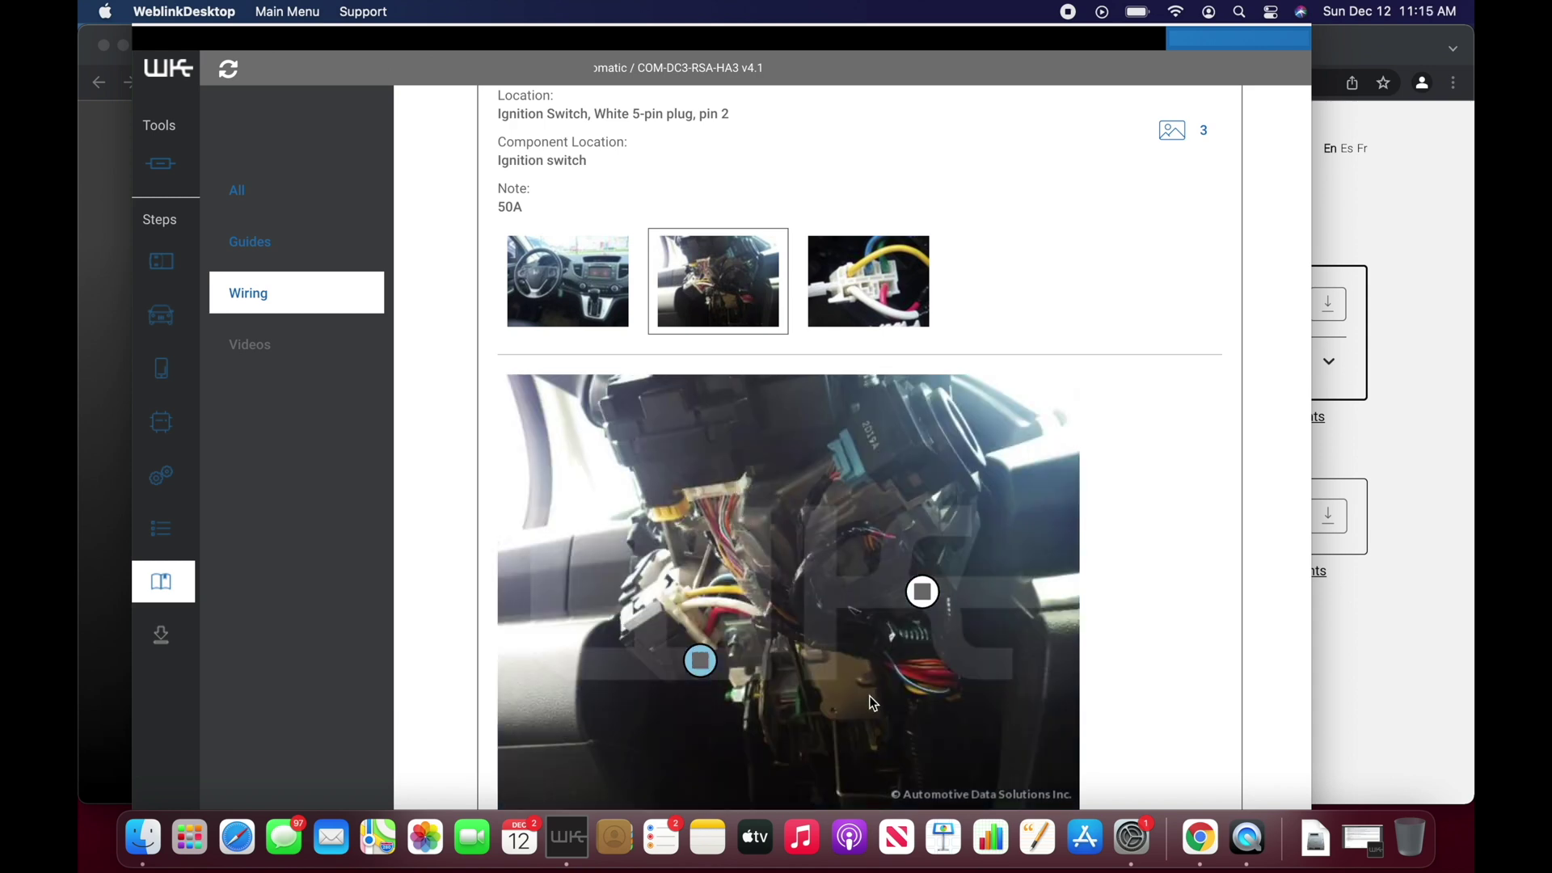
# View the White 5-pin plug connector photo and inspect its numbered pin markers
pyautogui.scroll(-3, 870, 696)
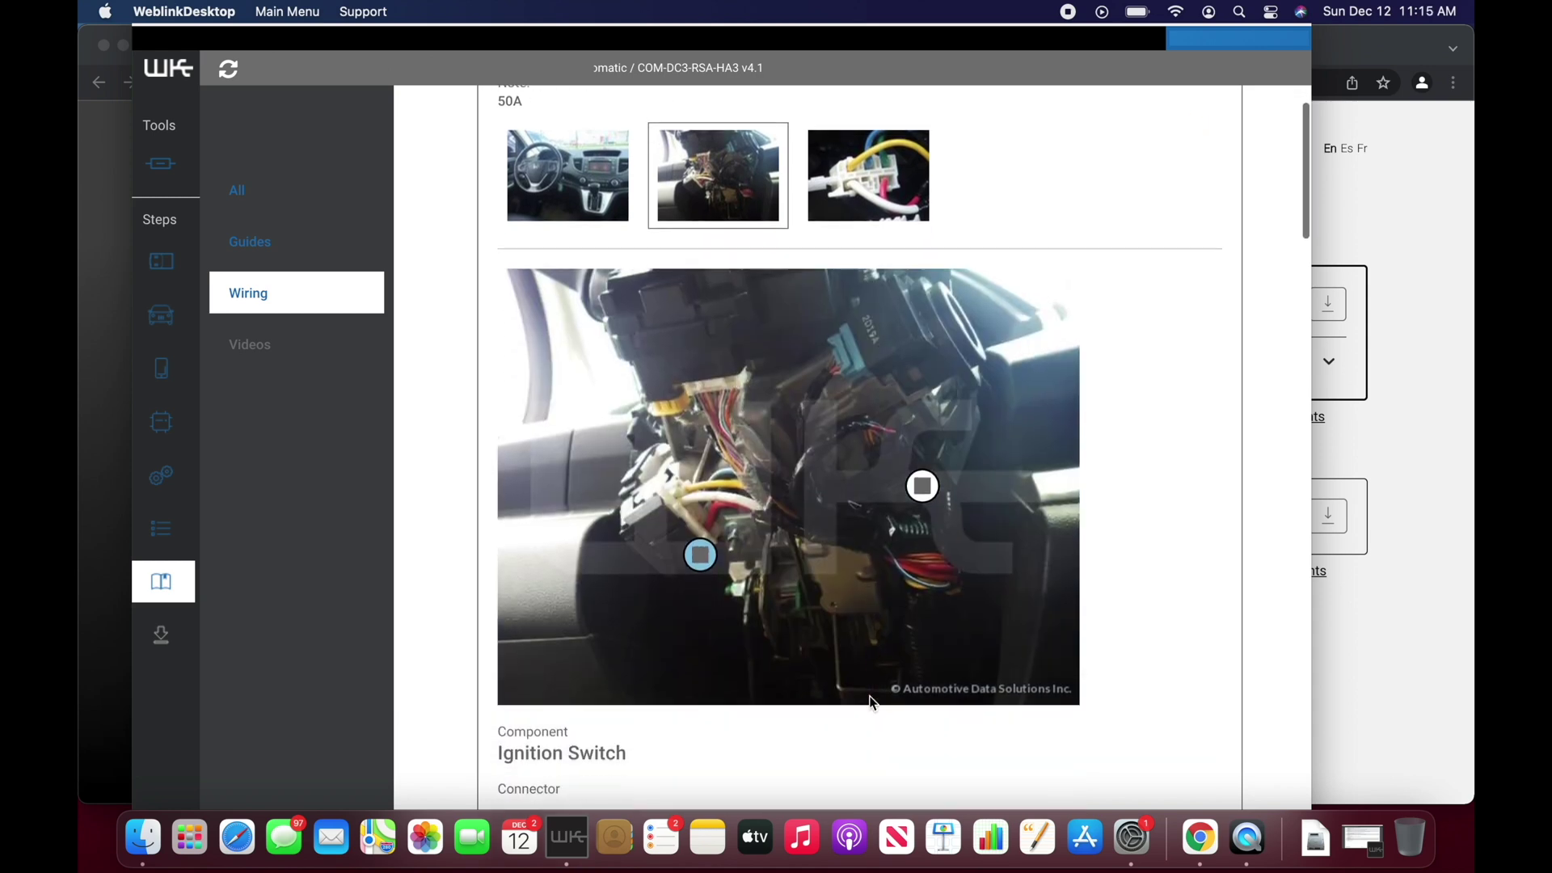
pyautogui.click(882, 193)
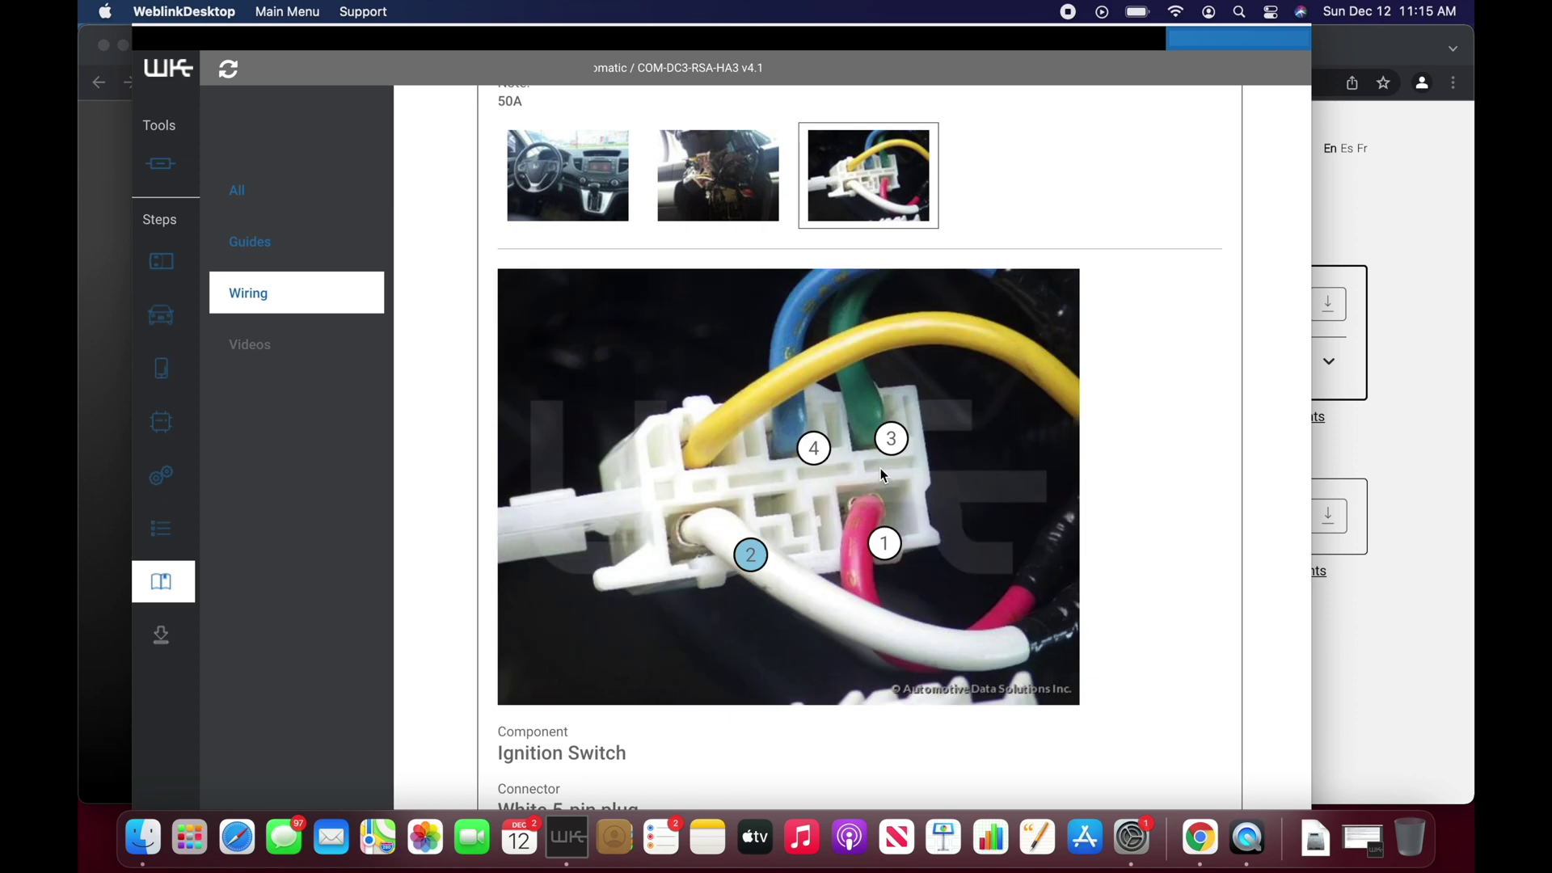
pyautogui.scroll(-3, 948, 535)
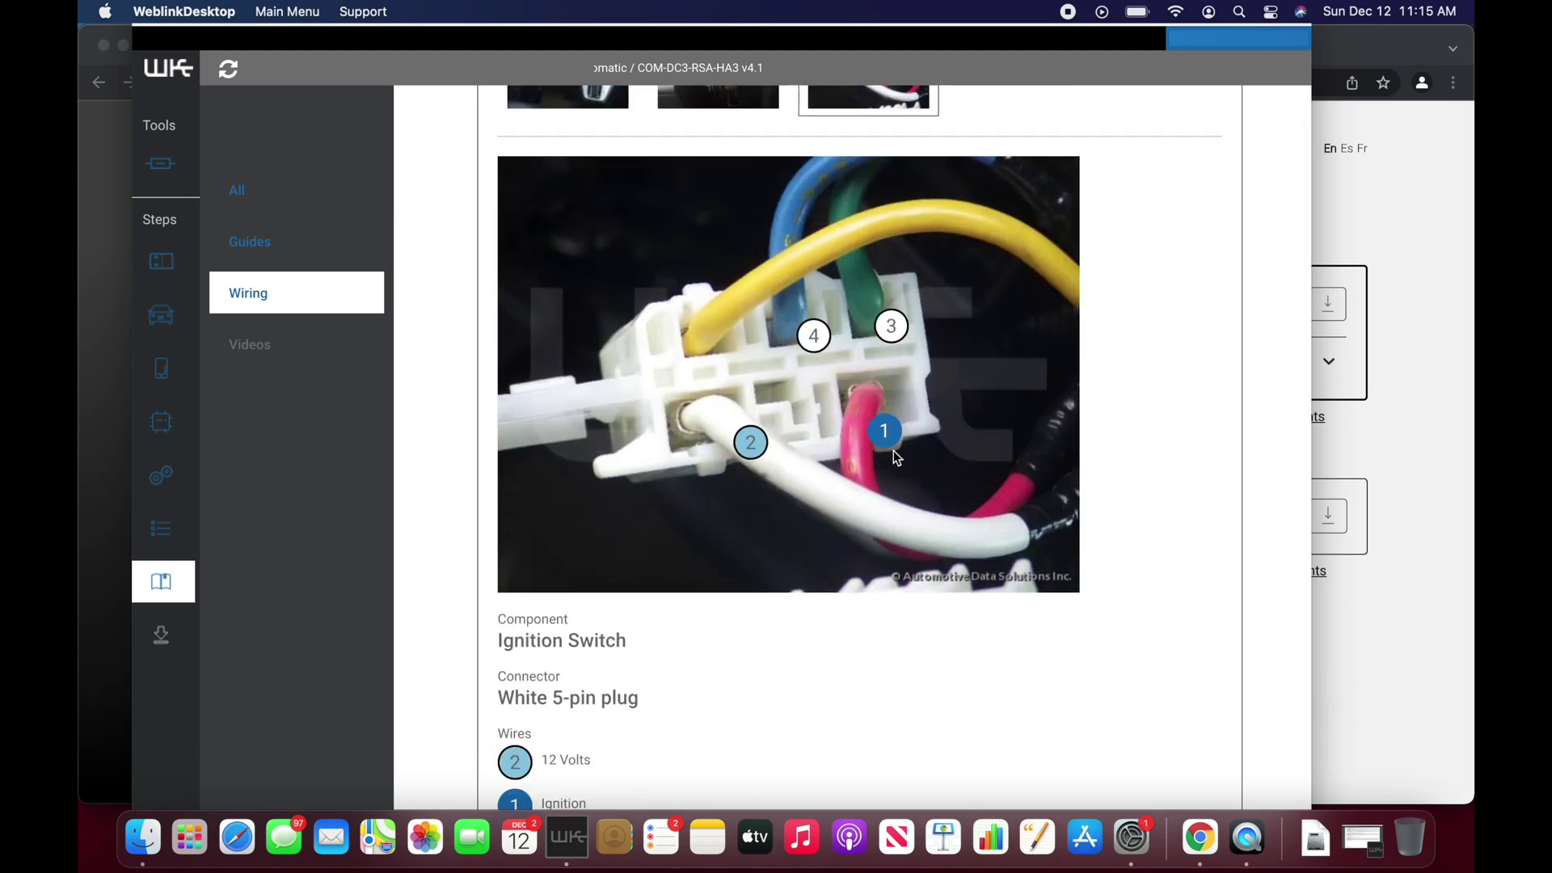
pyautogui.scroll(-2, 772, 356)
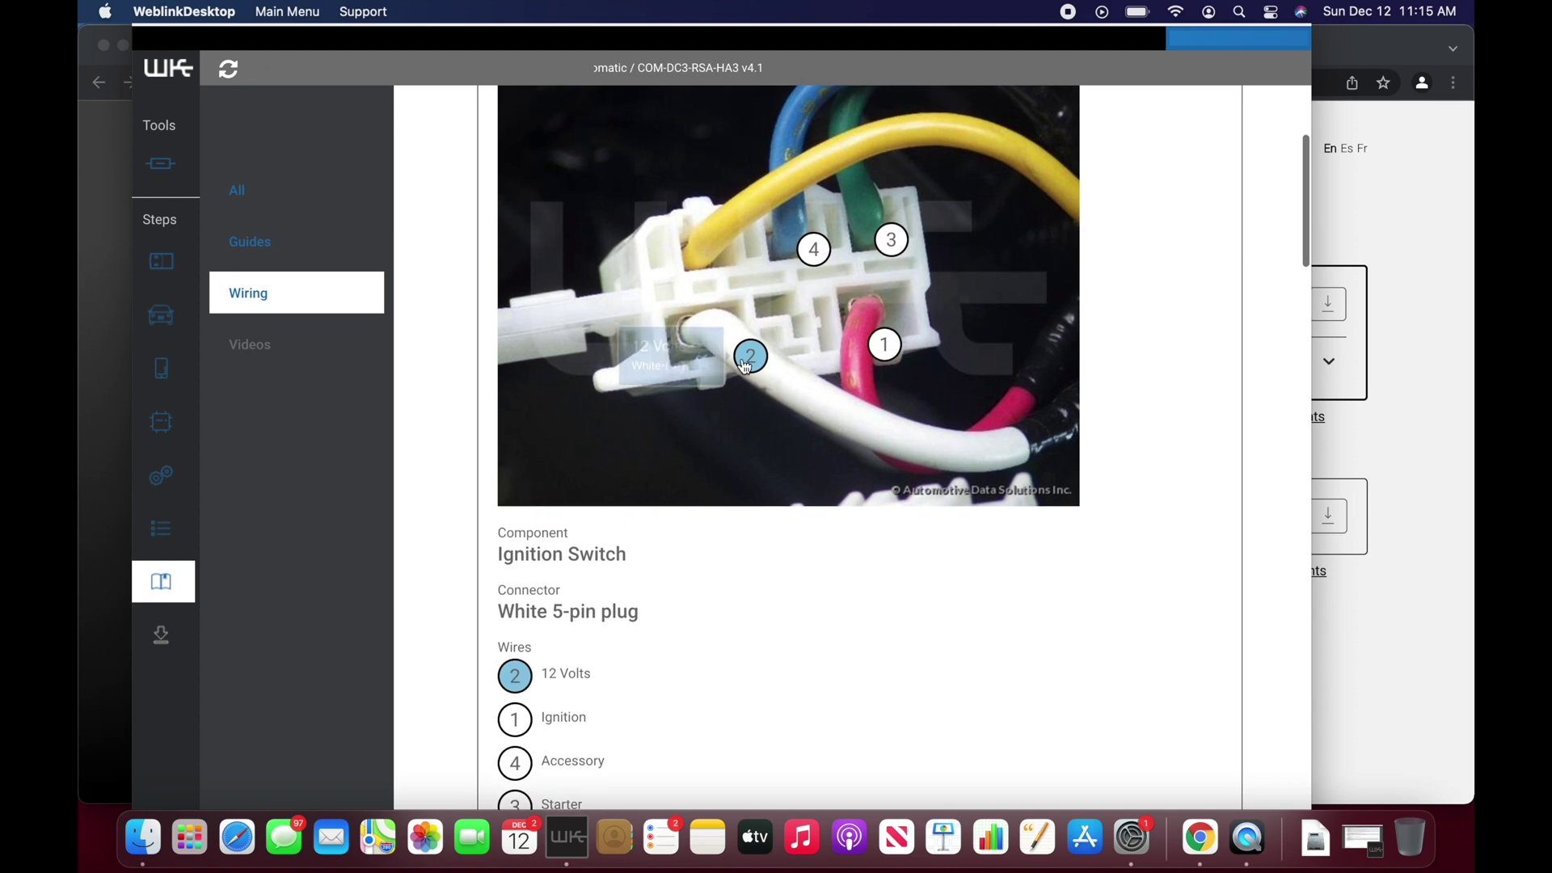
pyautogui.moveTo(749, 371)
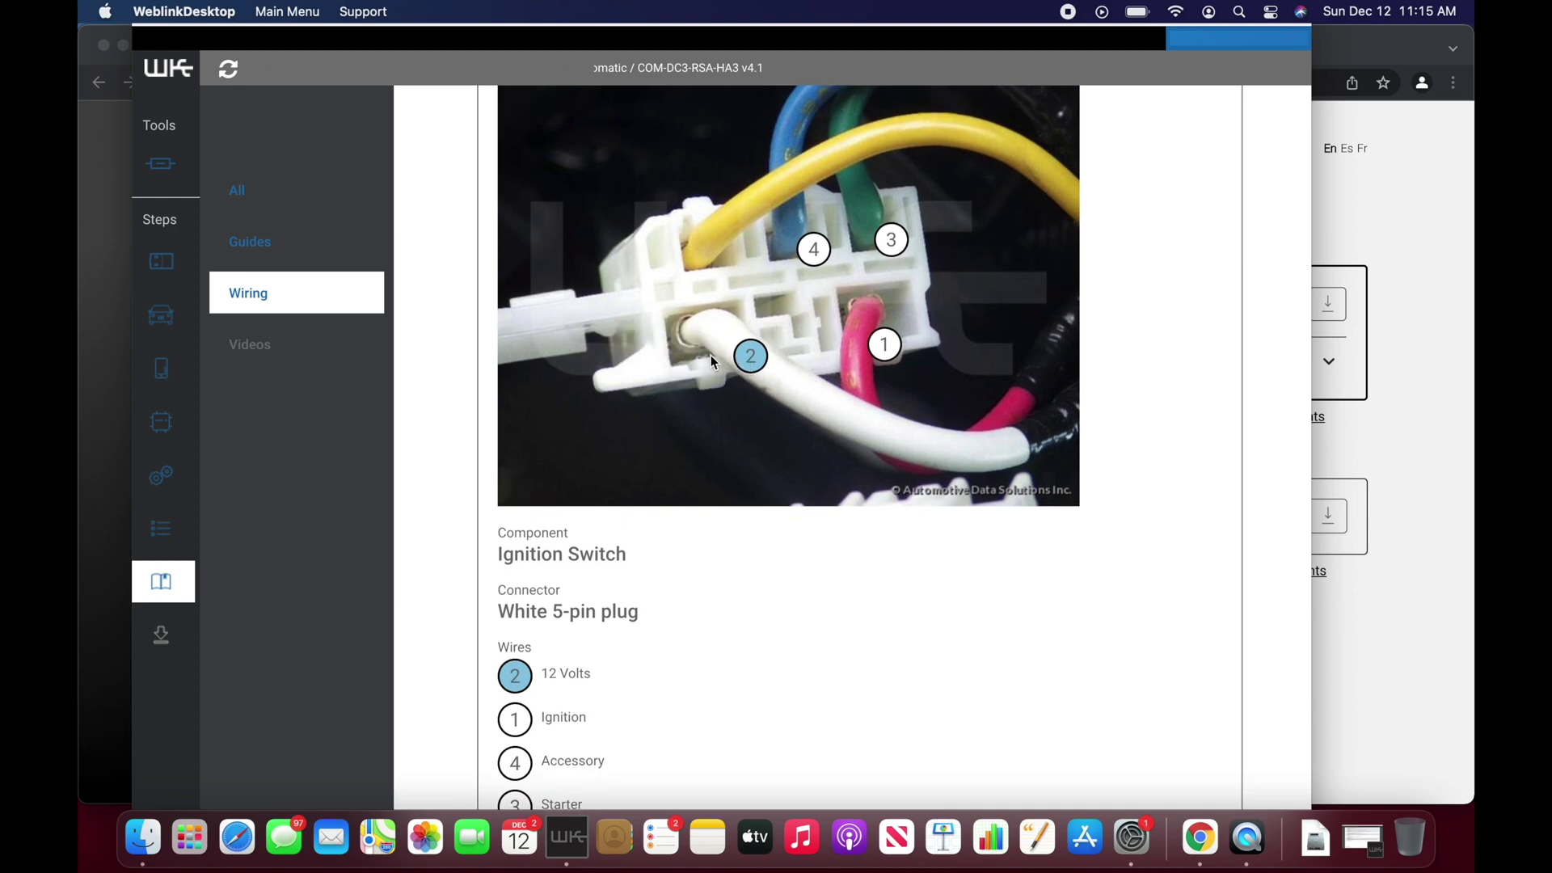
pyautogui.moveTo(889, 355)
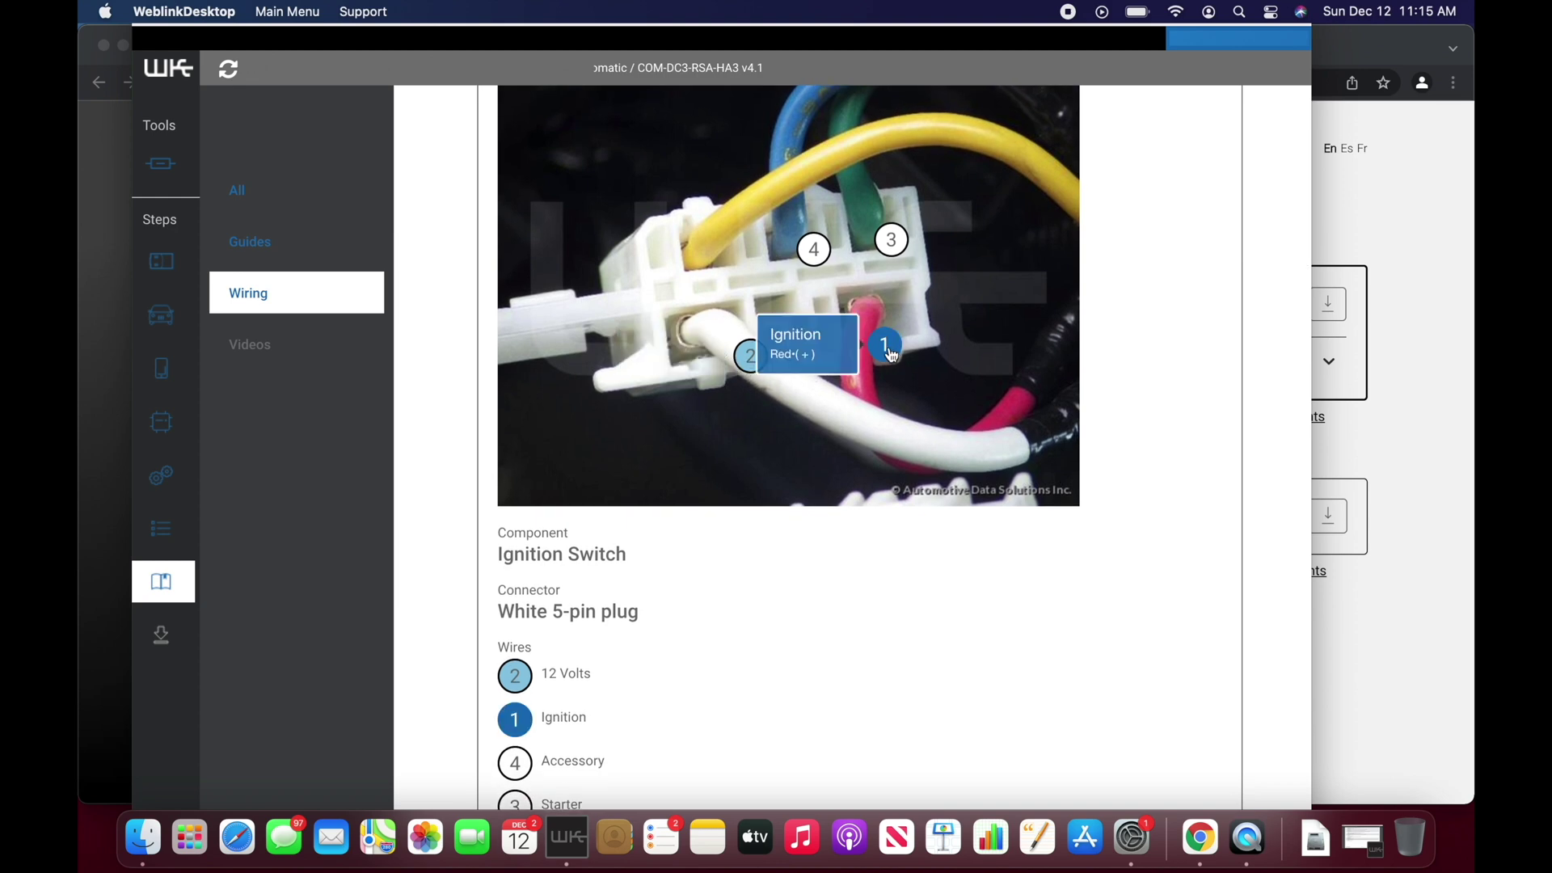
pyautogui.moveTo(893, 243)
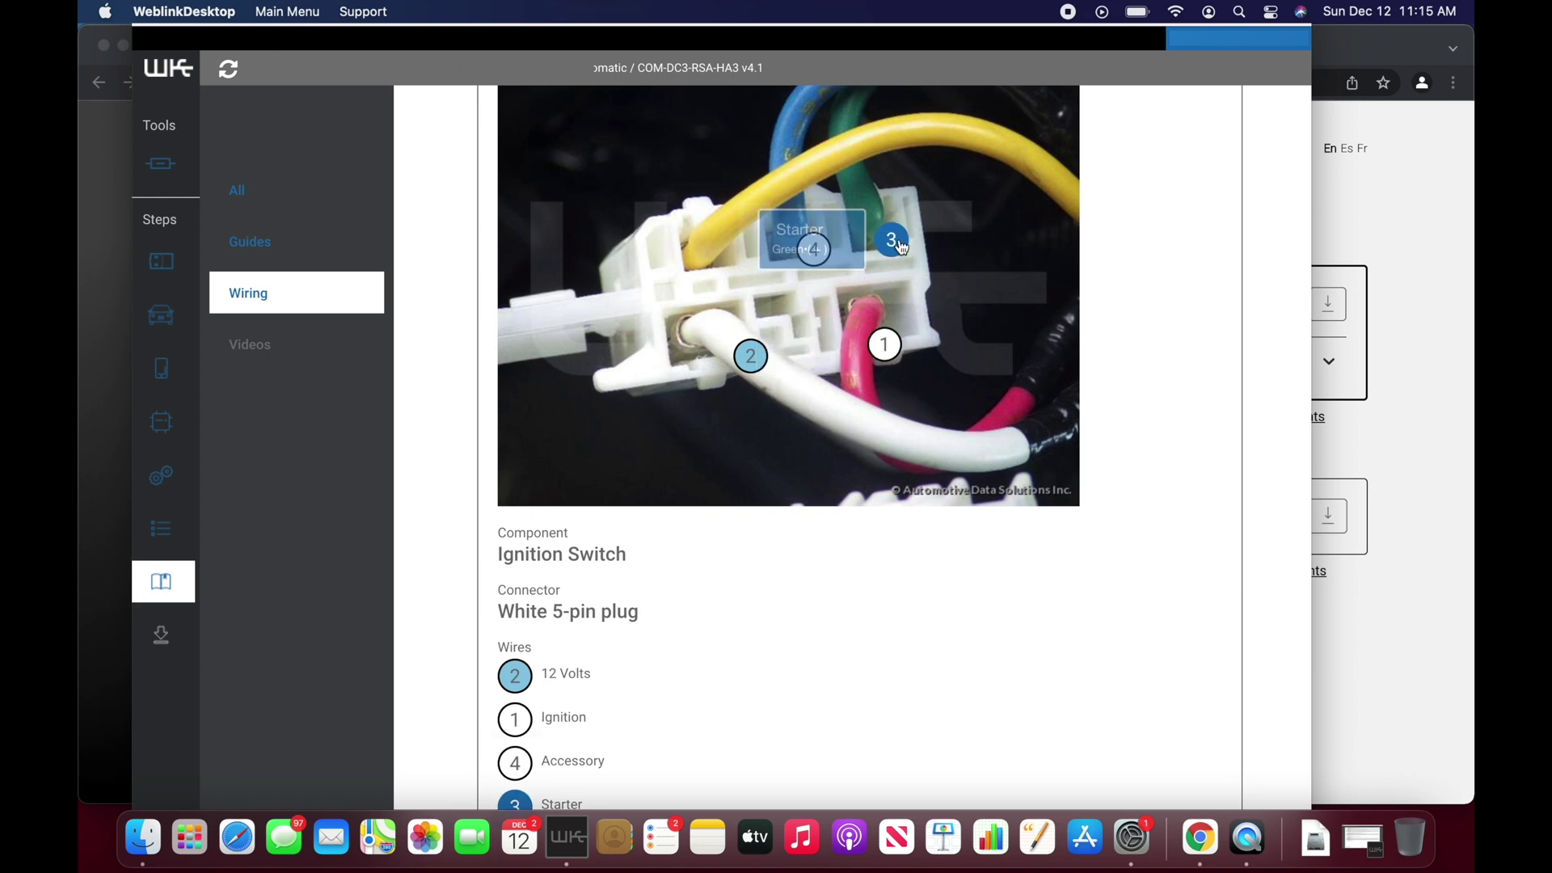
pyautogui.moveTo(818, 254)
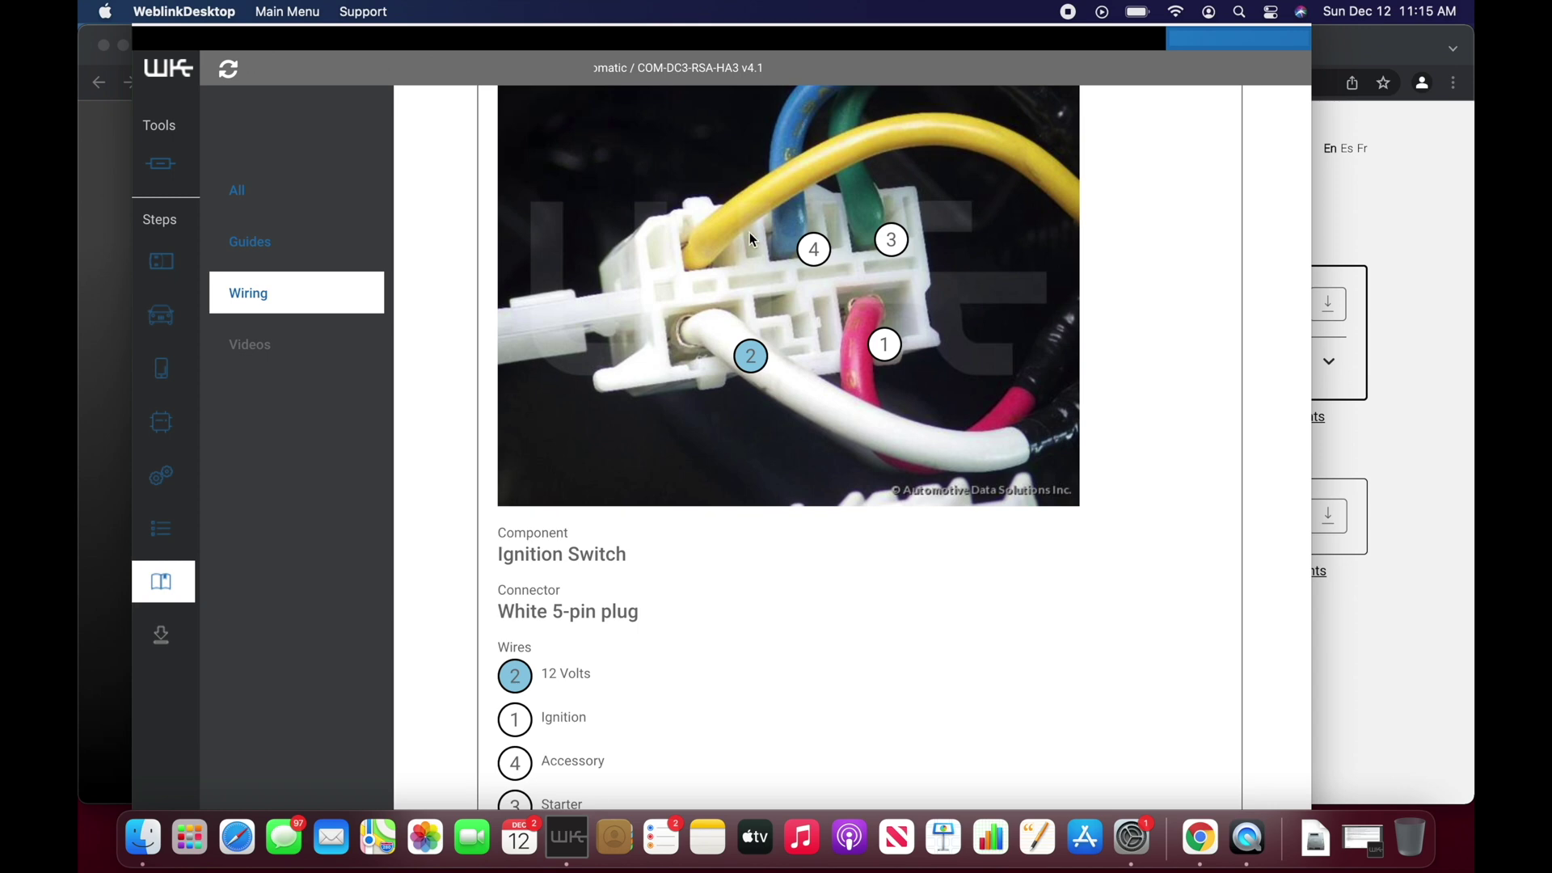
pyautogui.scroll(-8, 676, 436)
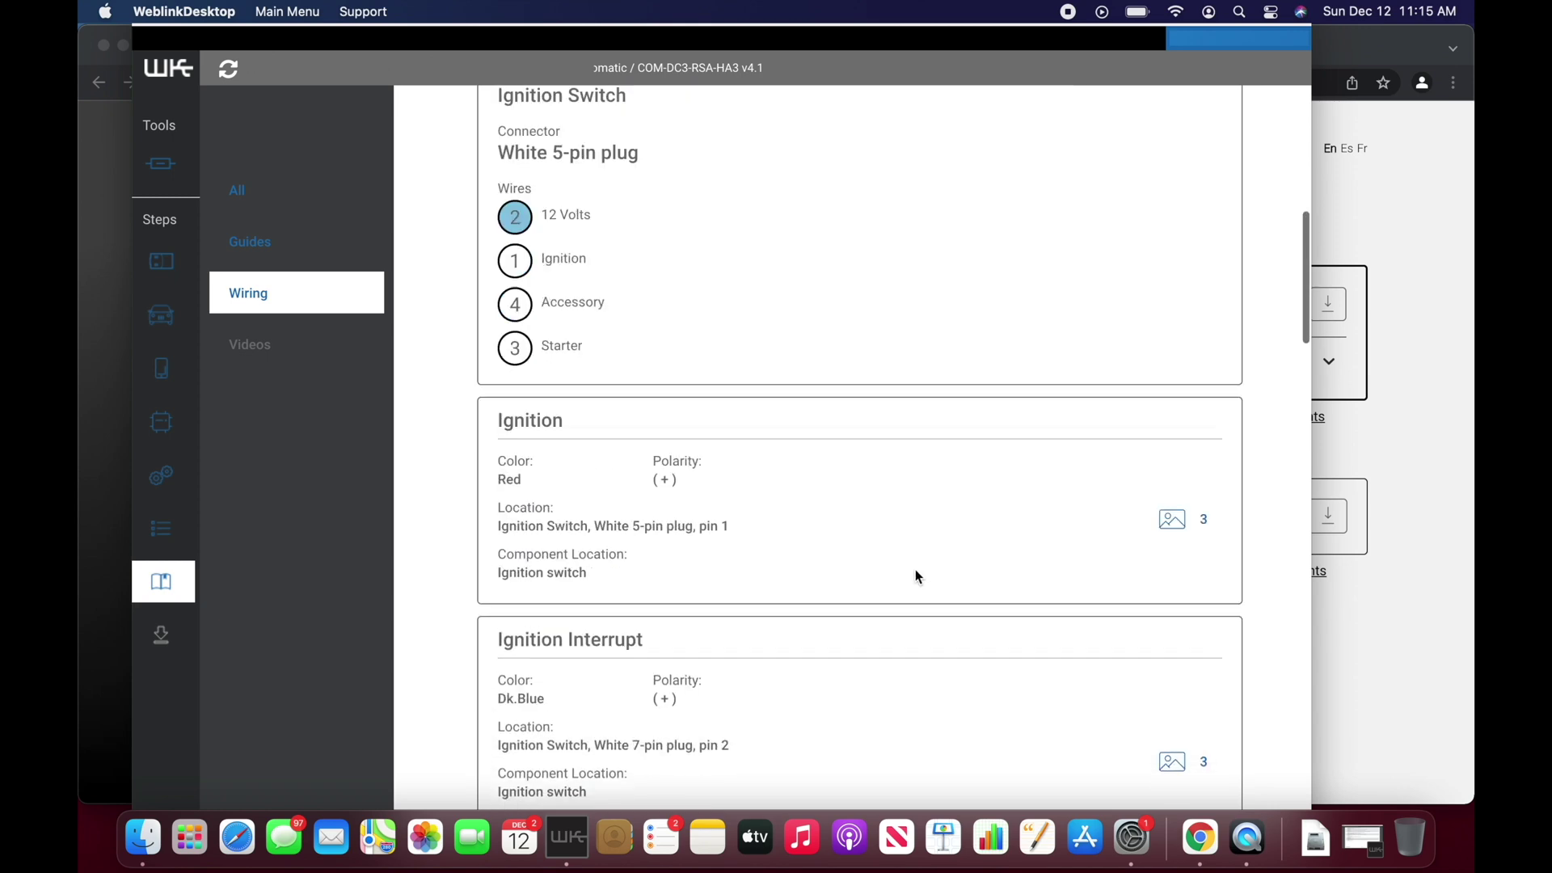
pyautogui.scroll(-15, 916, 571)
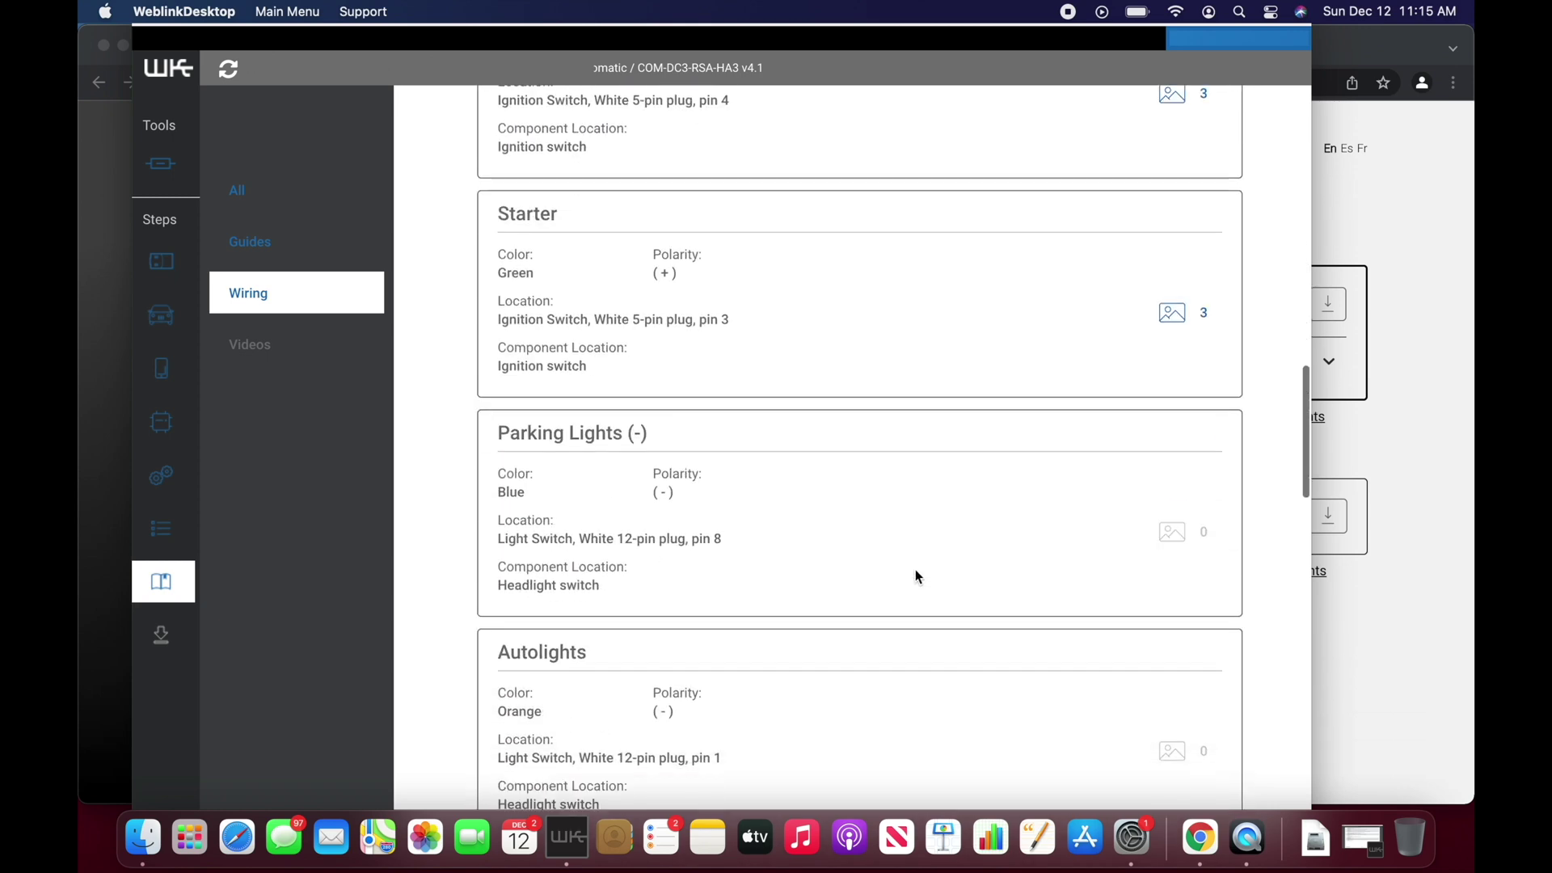
pyautogui.scroll(-4, 915, 569)
pyautogui.scroll(20, 916, 569)
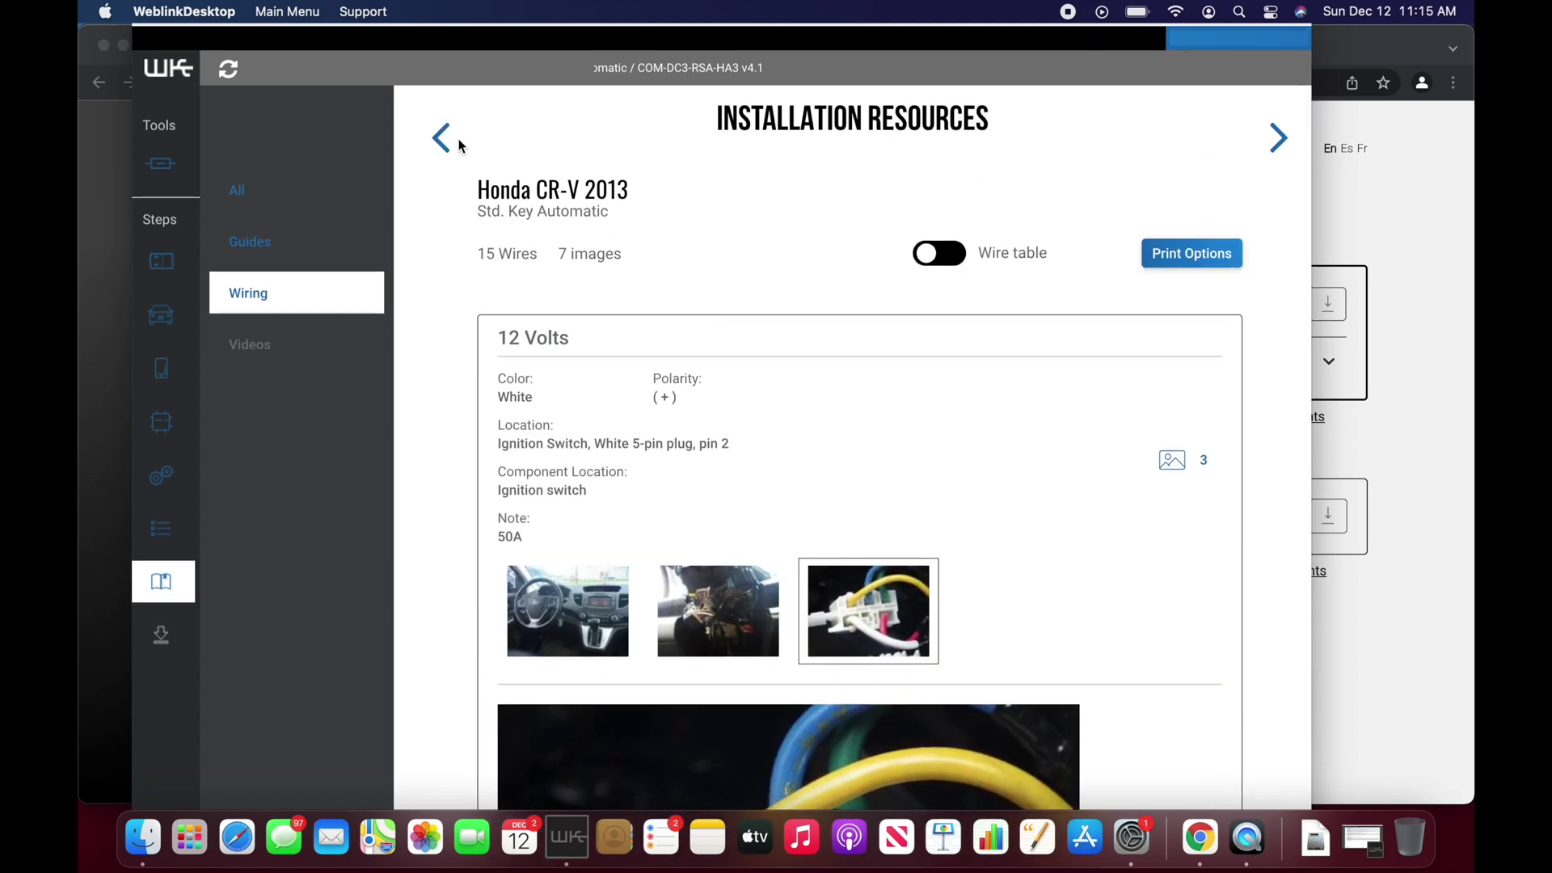
# Return to All installation resources and open the Ready to Flash summary for the CM-DC3 and 2013 CR-V
pyautogui.click(246, 192)
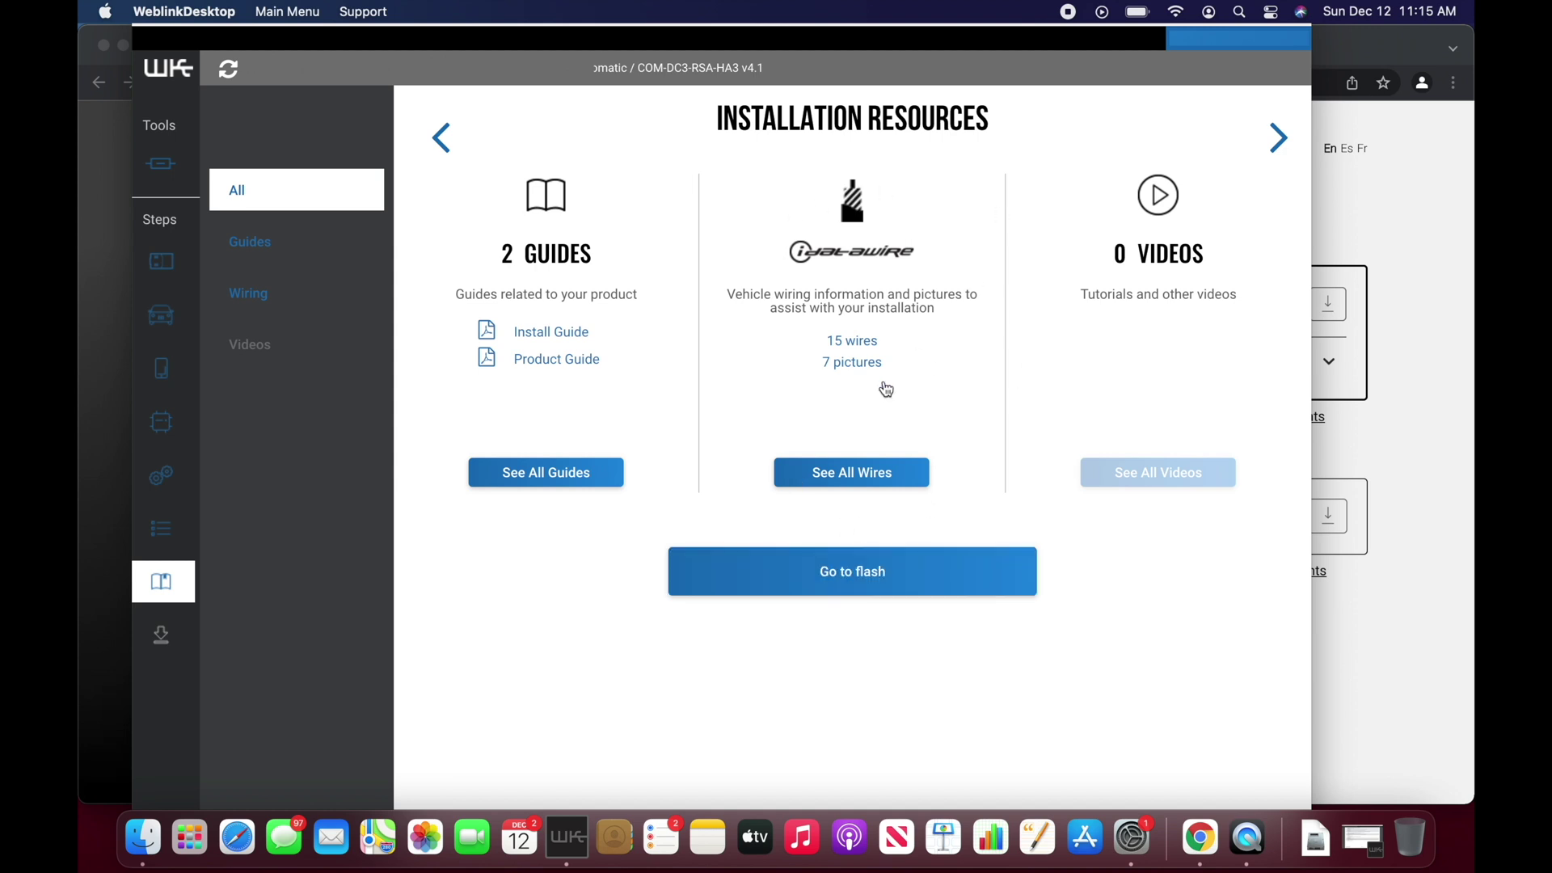
pyautogui.click(895, 599)
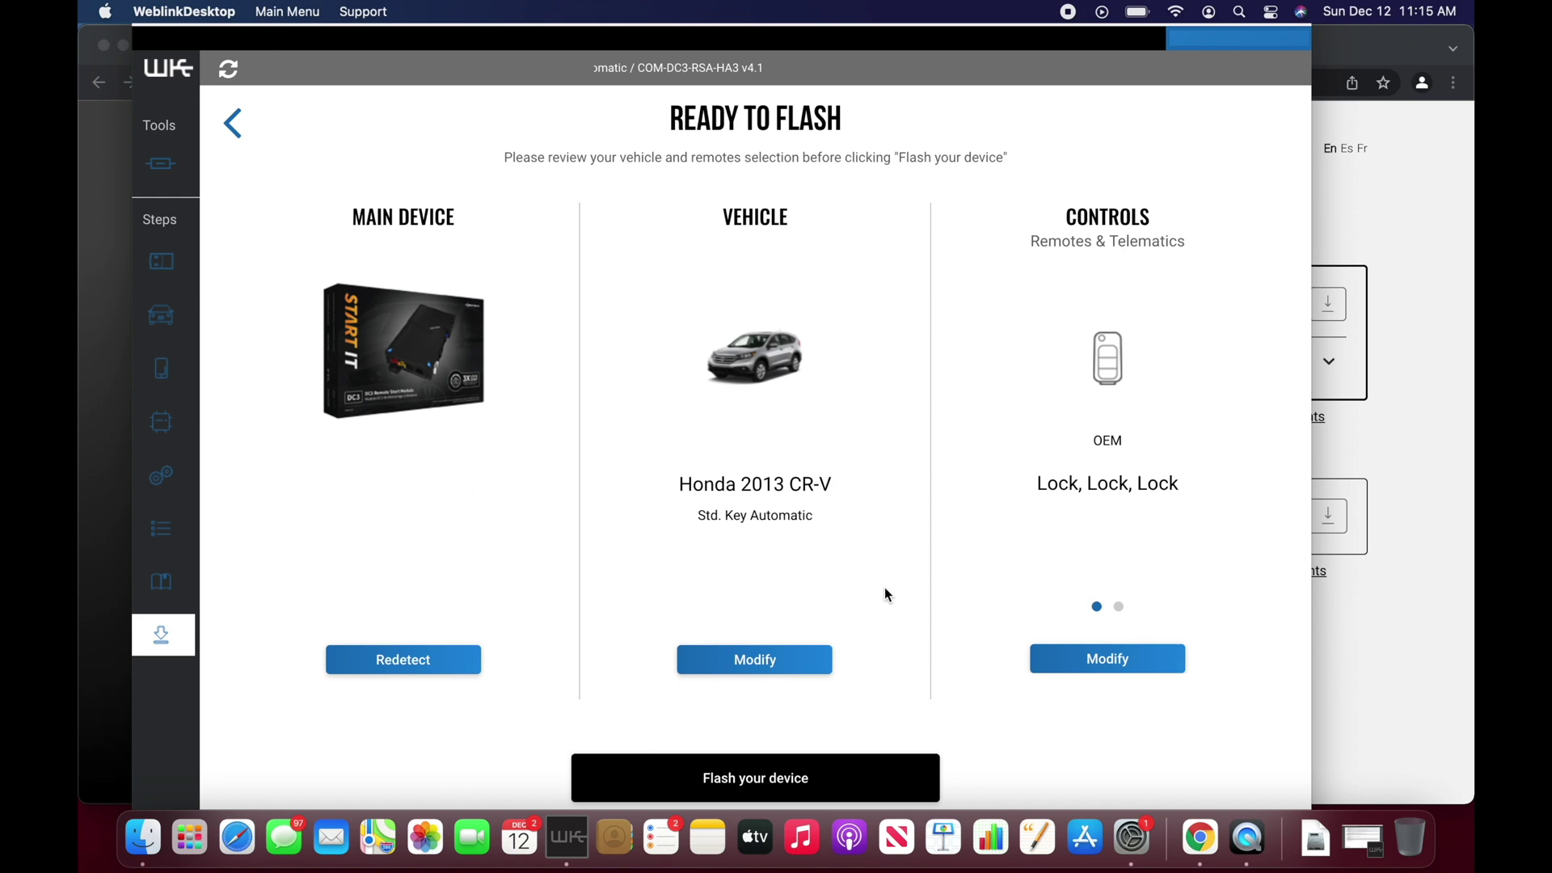
pyautogui.scroll(-2, 884, 587)
pyautogui.scroll(2, 896, 533)
pyautogui.scroll(-3, 937, 697)
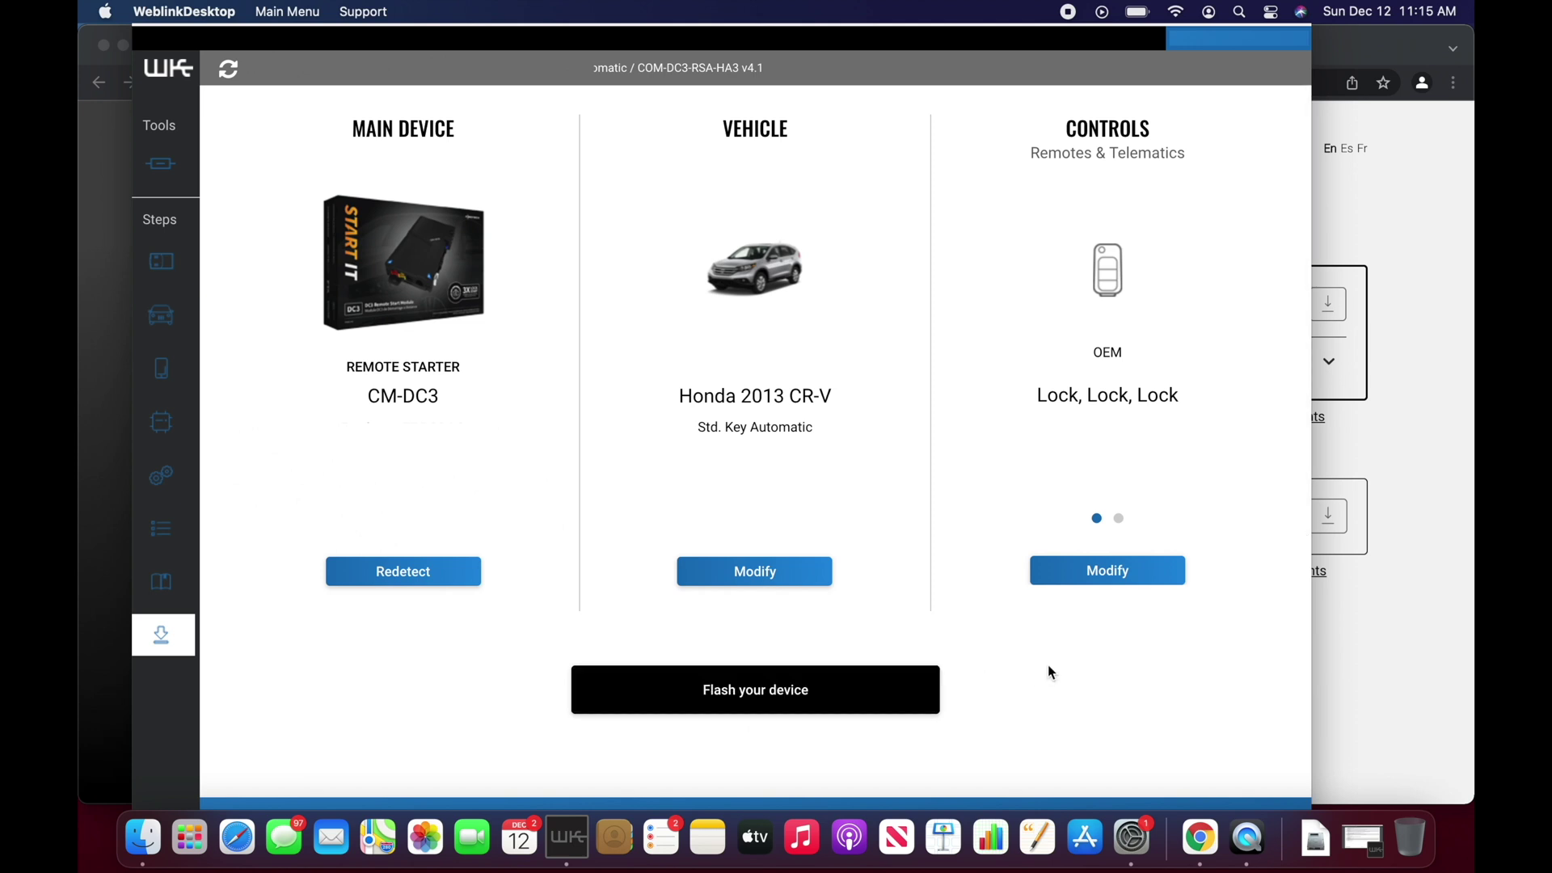
pyautogui.scroll(2, 1048, 665)
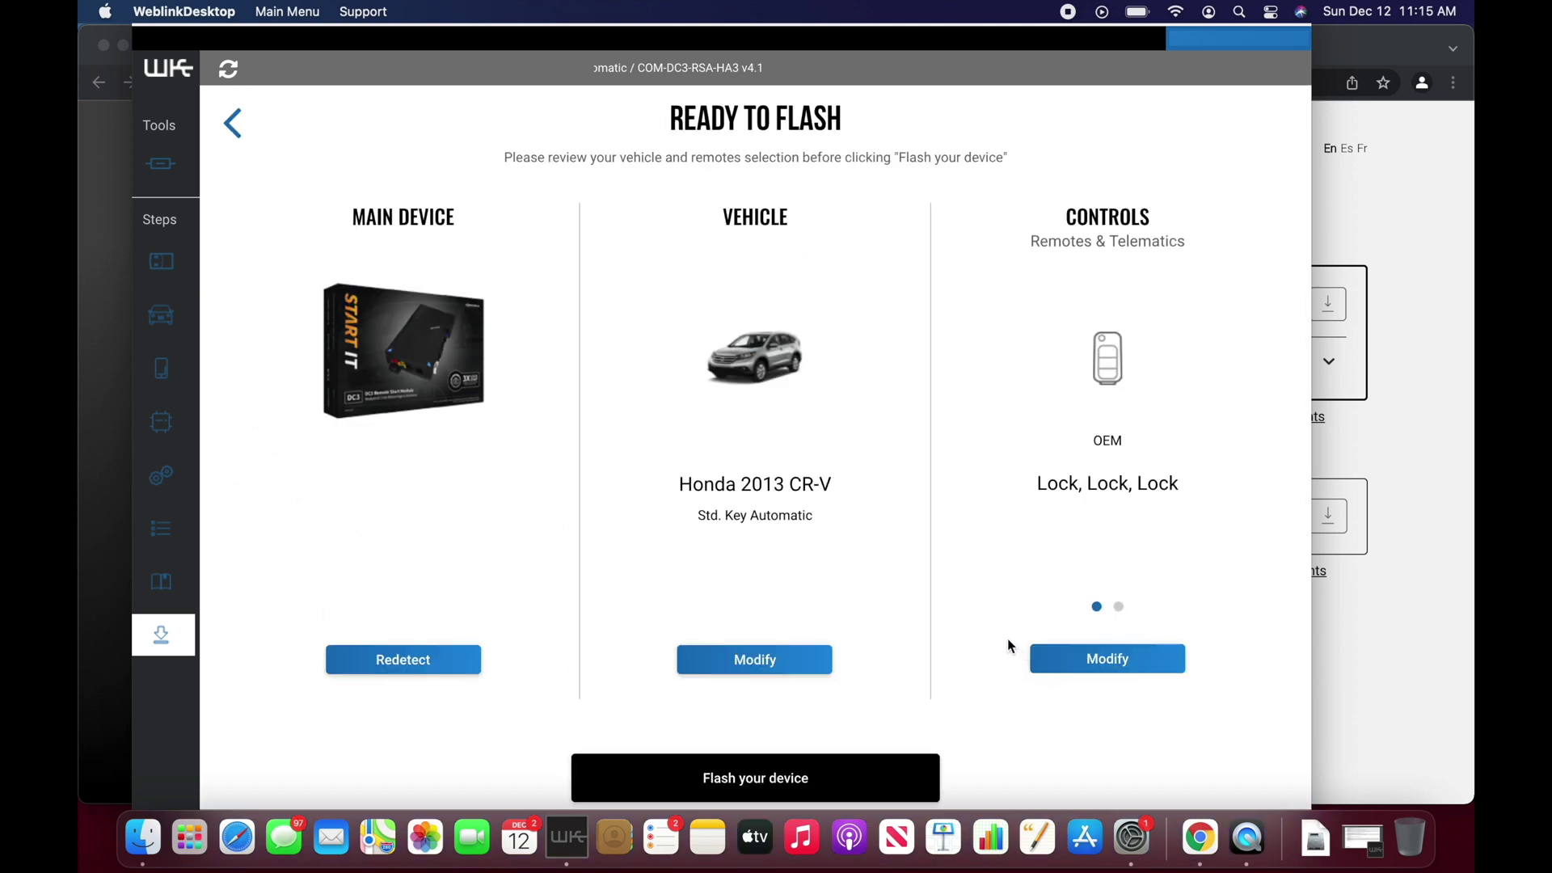